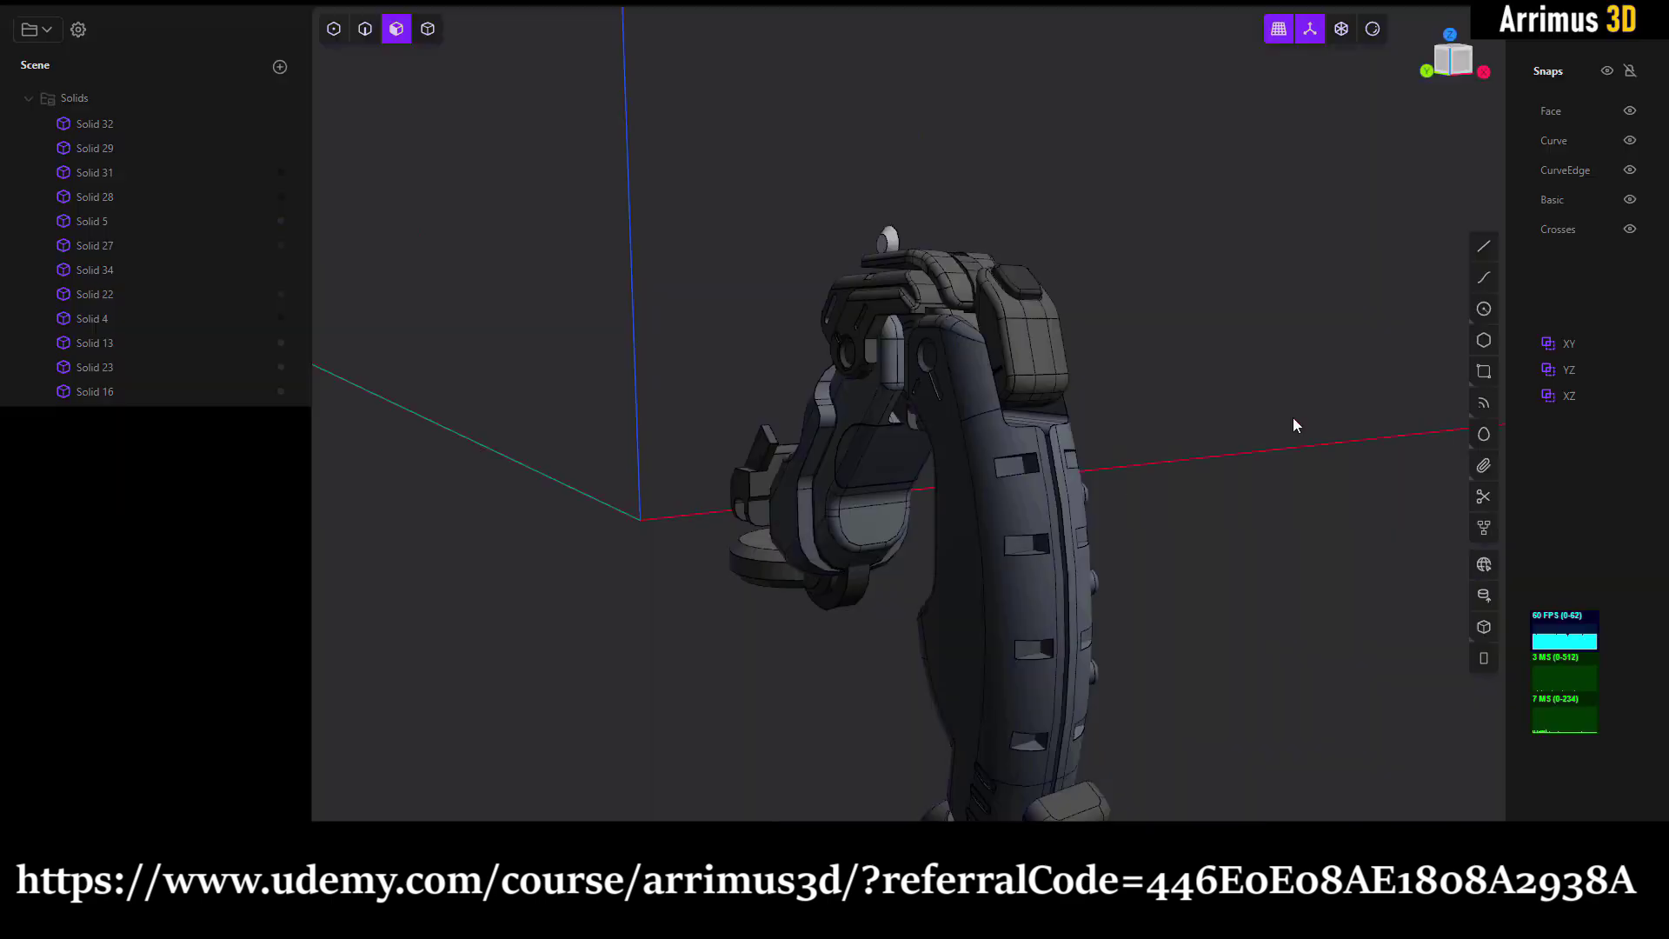
{"action": "middle_click_drag", "start_coordinate": [1292, 420], "coordinate": [1127, 419]}
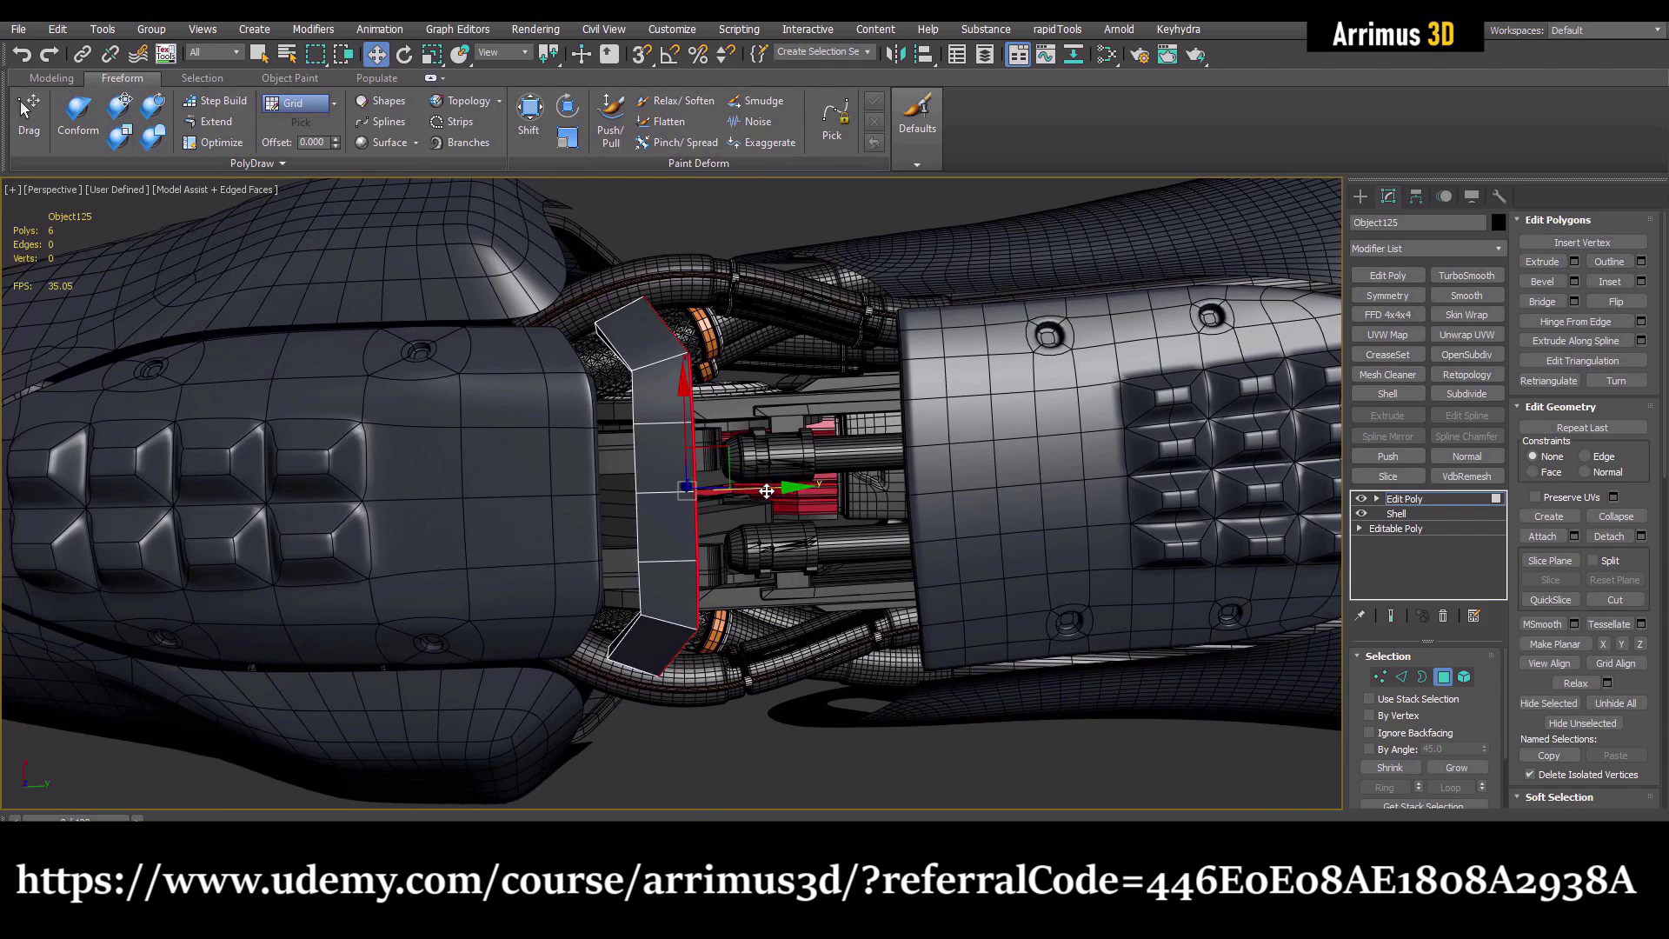
{"action": "left_click_drag", "start_coordinate": [766, 491], "coordinate": [954, 505]}
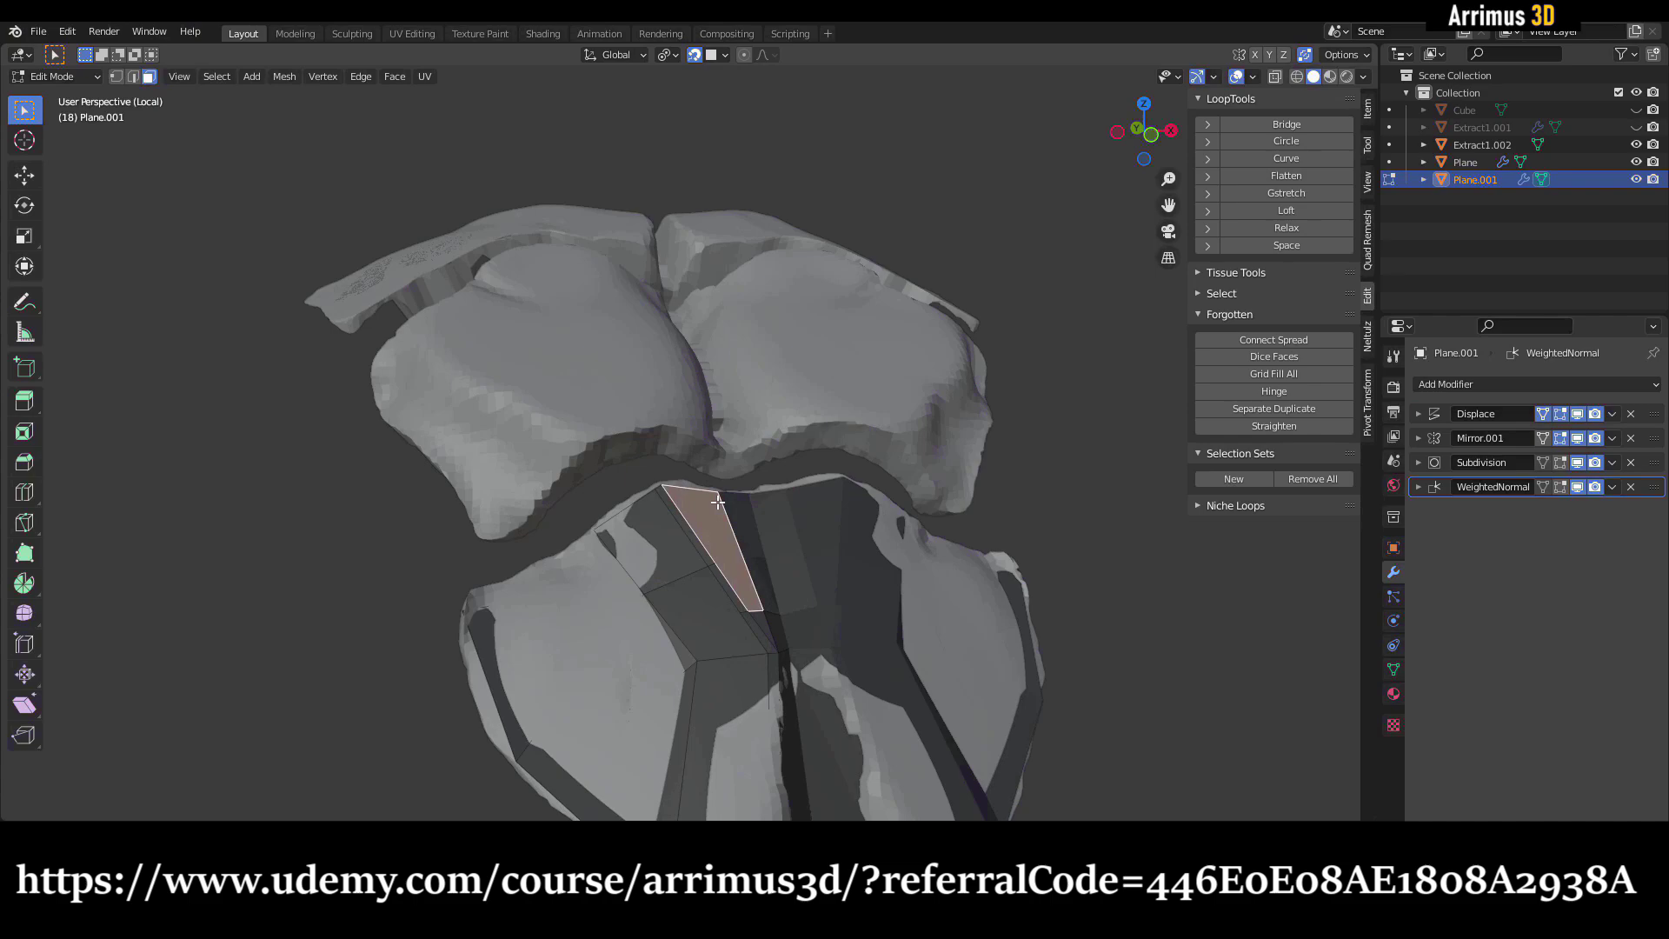
{"action": "key", "text": "g"}
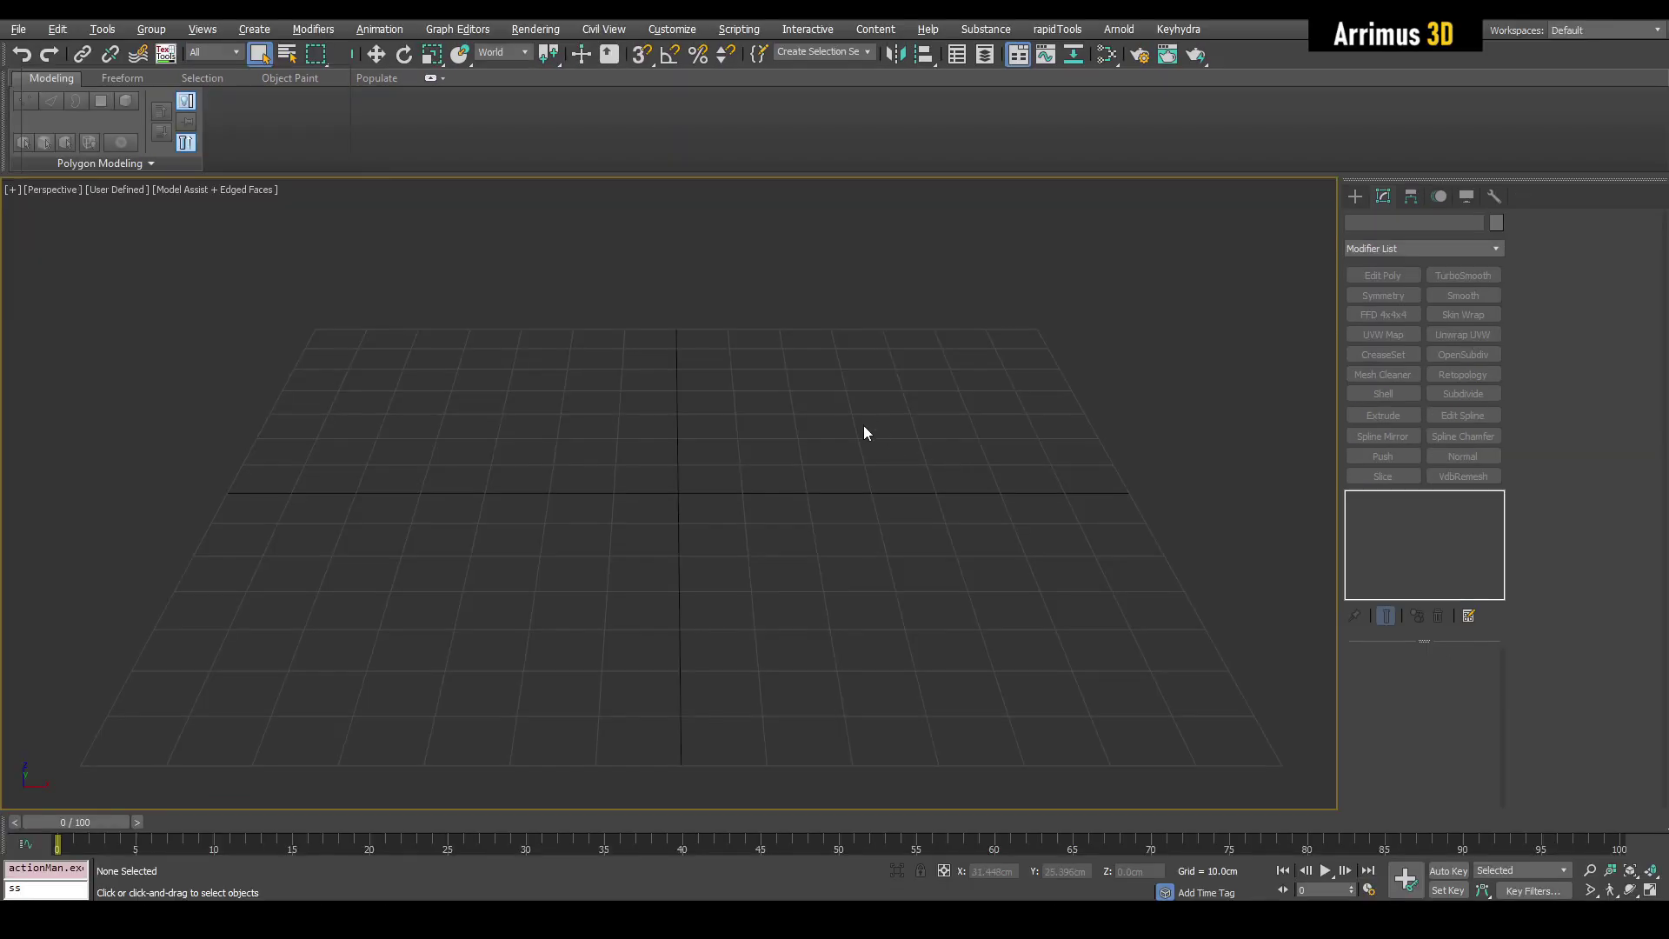
Create a tall, narrow box primitive running lengthwise across the middle of the grid
{"action": "key", "text": "c"}
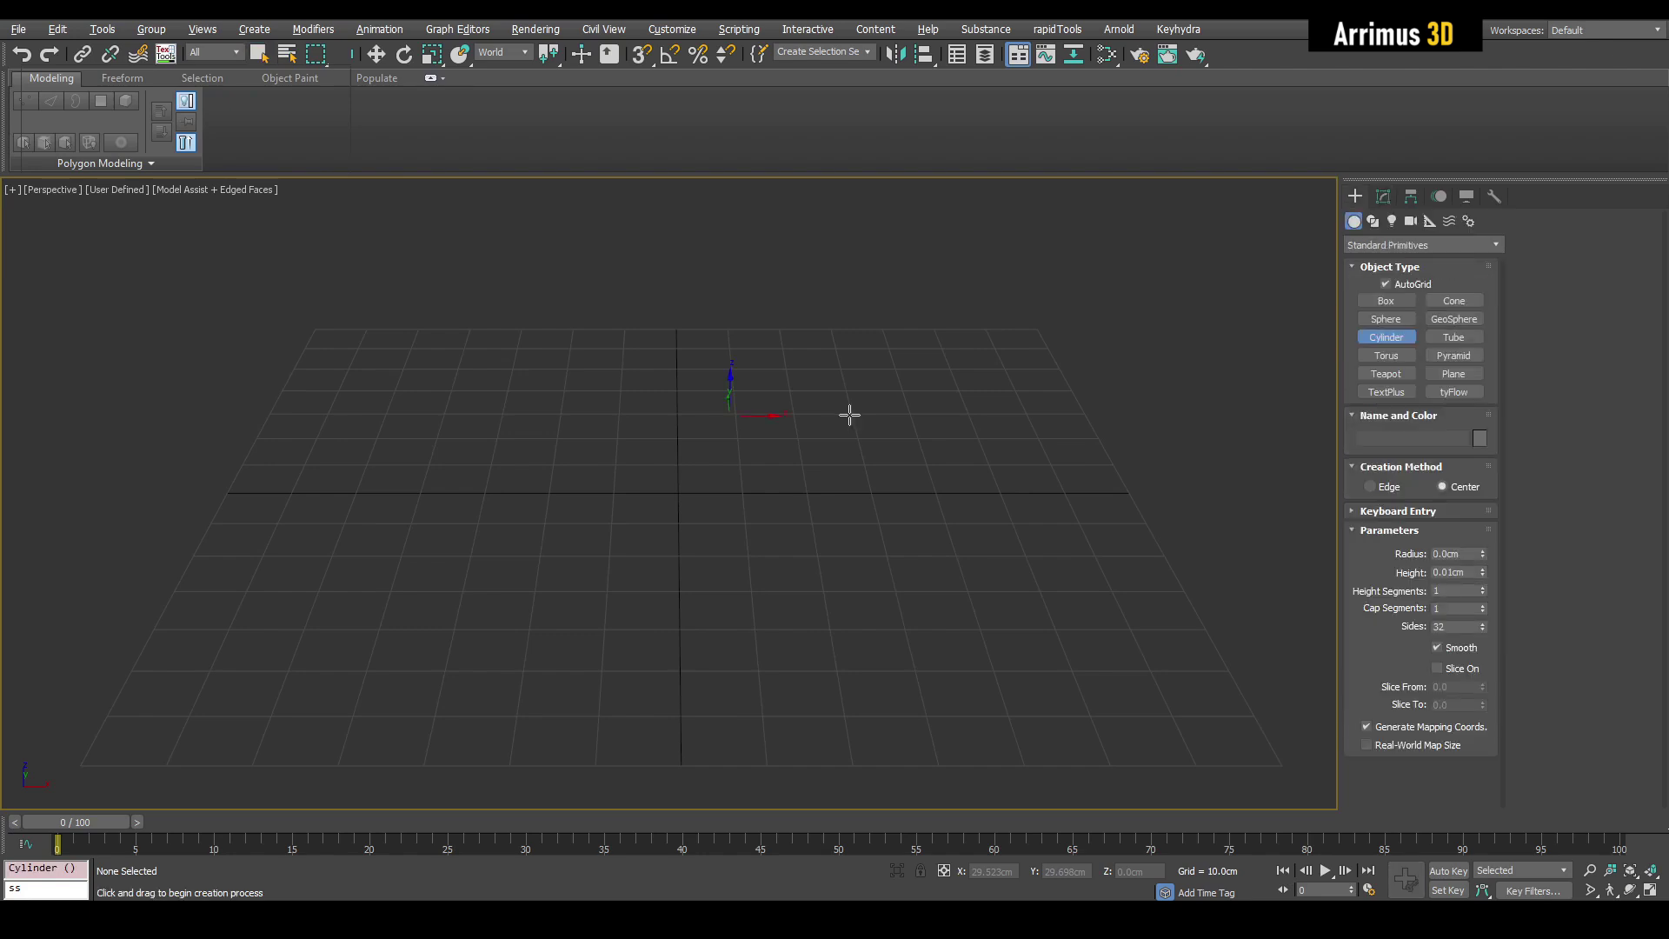
{"action": "key", "text": "b"}
{"action": "middle_click_drag", "start_coordinate": [734, 471], "coordinate": [738, 451]}
{"action": "scroll", "coordinate": [737, 451], "scroll_direction": "down", "scroll_amount": 3}
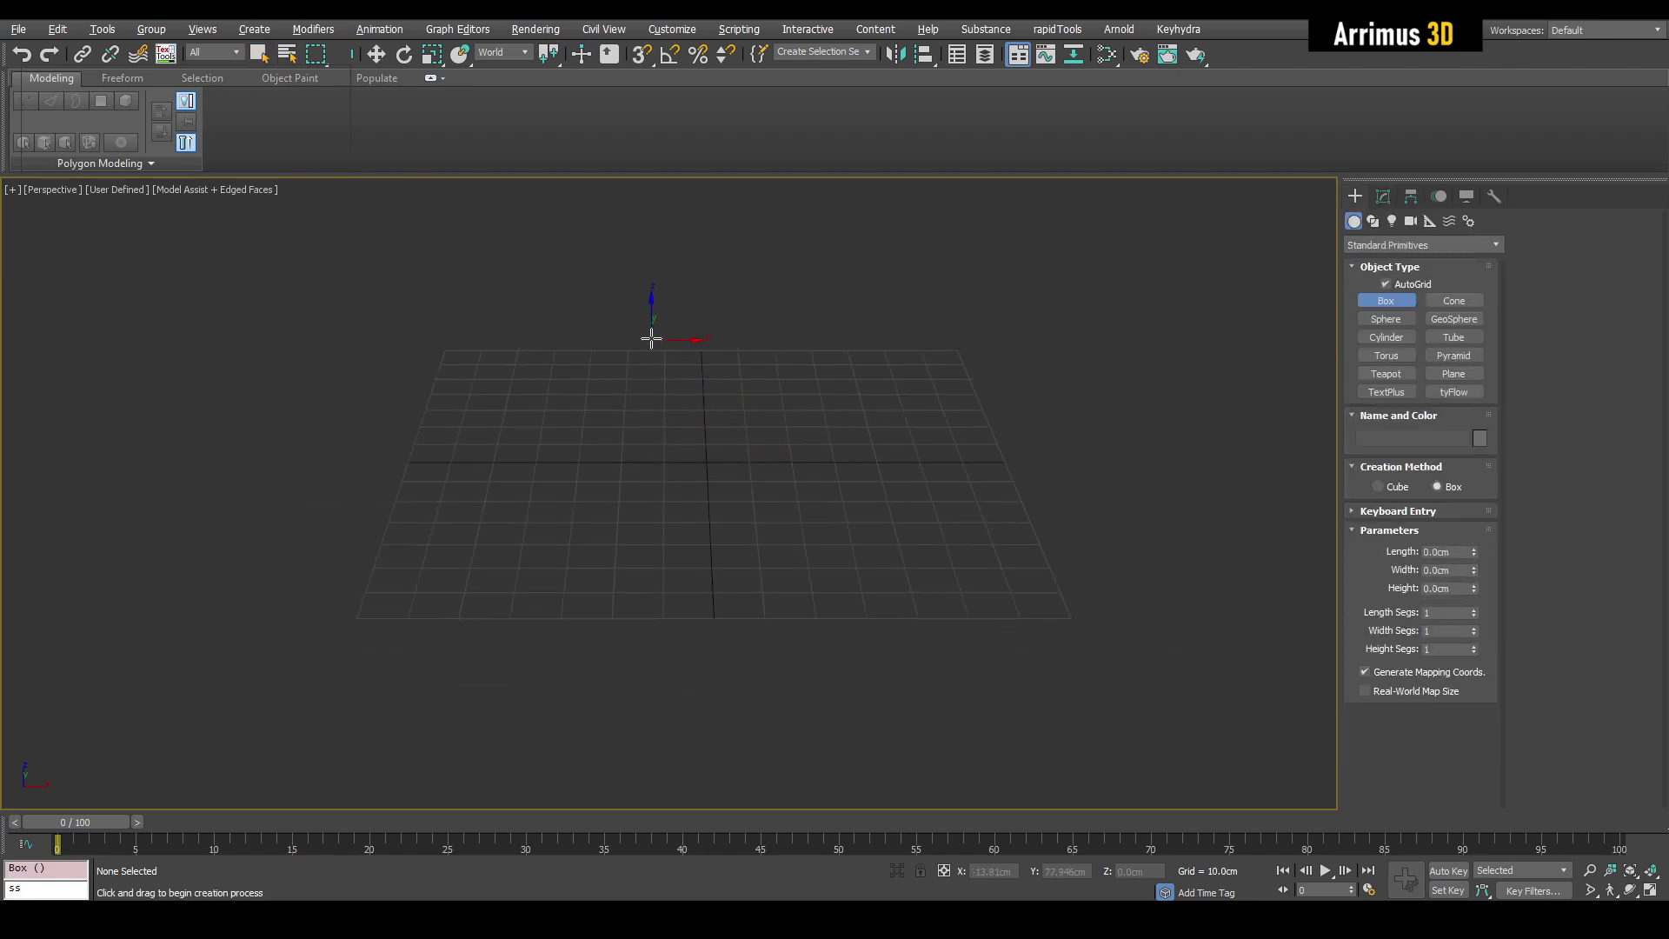
{"action": "left_click_drag", "start_coordinate": [661, 317], "coordinate": [764, 690]}
{"action": "left_click", "coordinate": [701, 321]}
{"action": "right_click", "coordinate": [764, 466]}
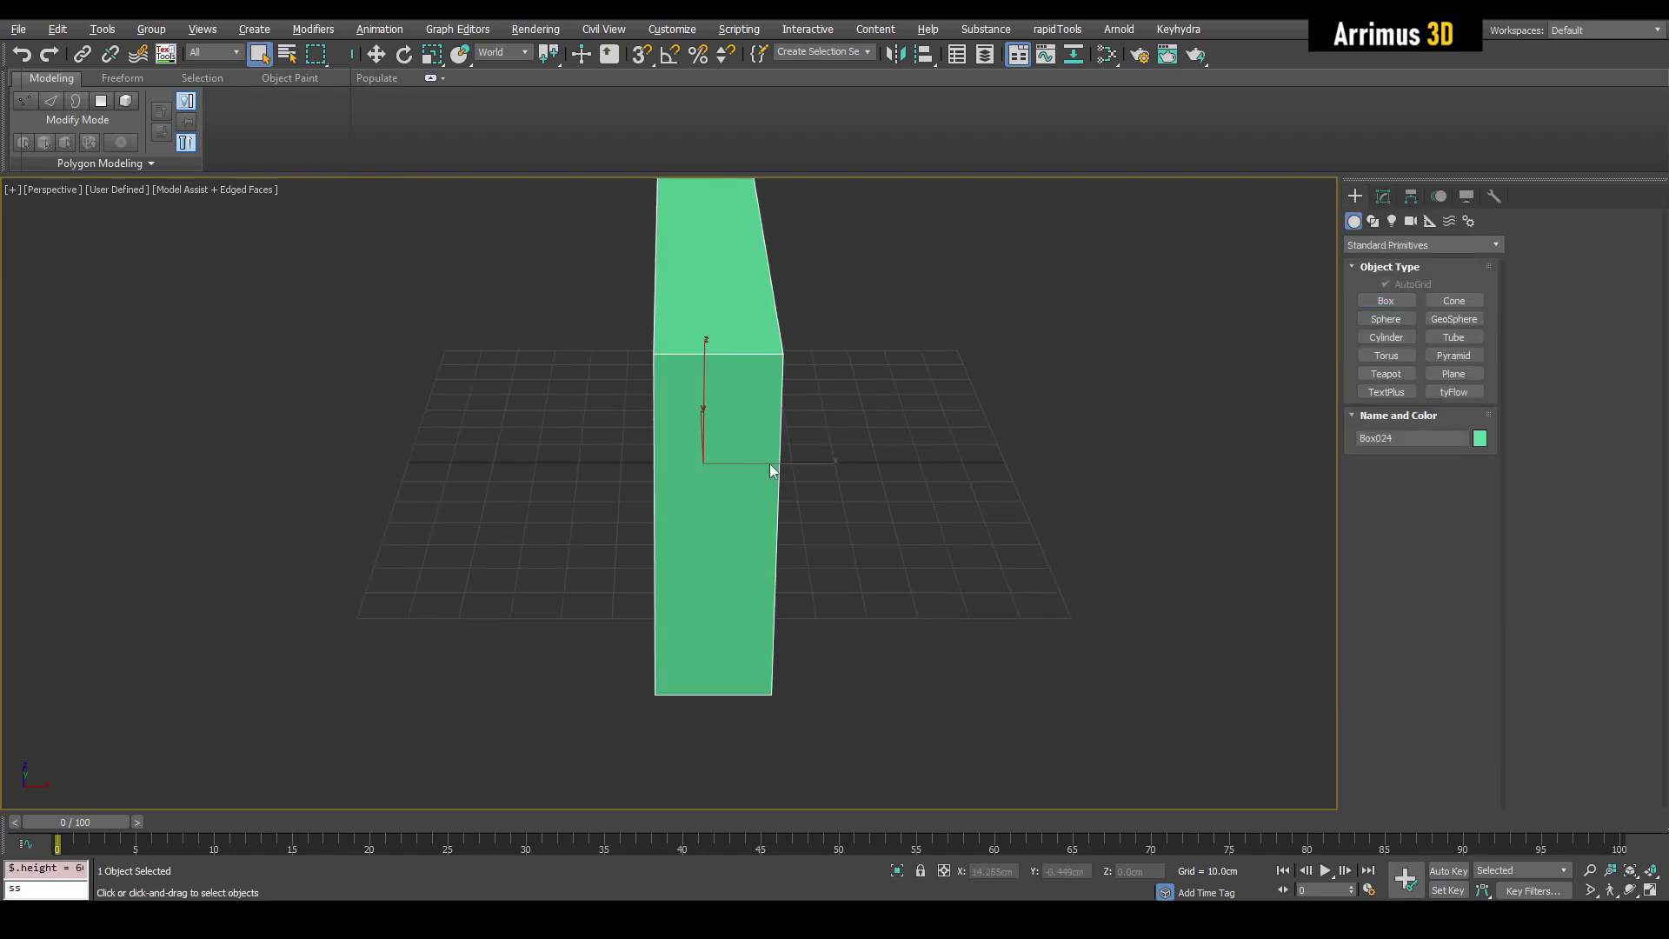
Make the box editable with an Edit Poly modifier and insert an edge loop around the middle of its length
{"action": "key", "text": "w"}
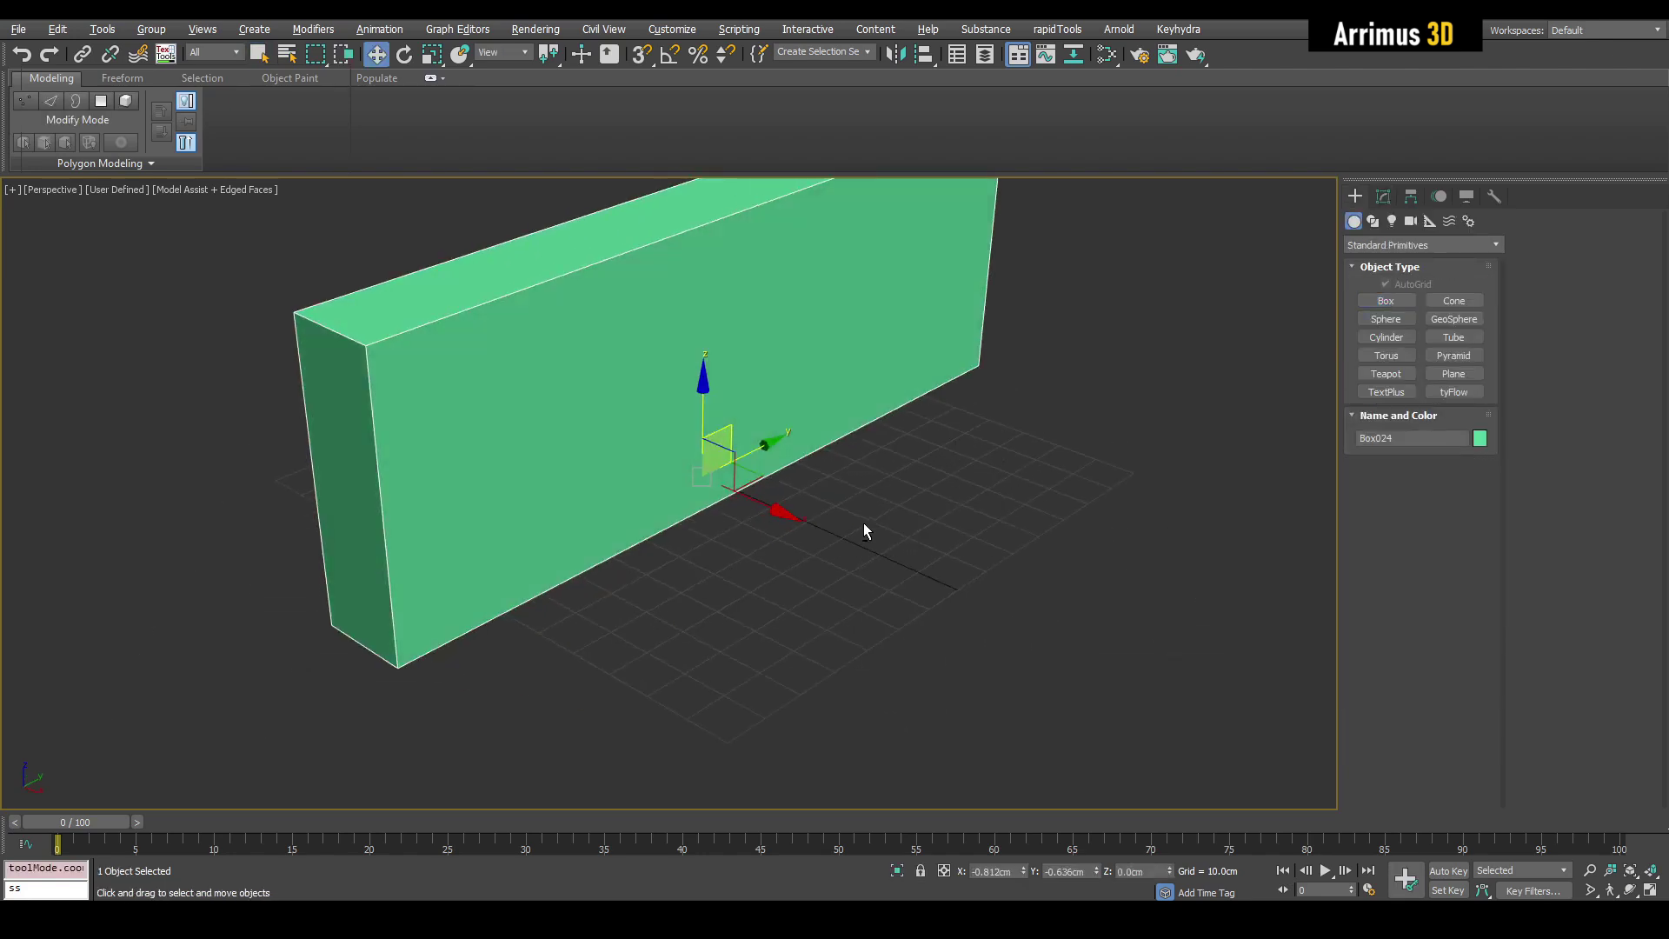
{"action": "key", "text": "e"}
{"action": "middle_click_drag", "start_coordinate": [864, 523], "coordinate": [793, 474], "text": "alt"}
{"action": "key", "text": "1"}
{"action": "middle_click_drag", "start_coordinate": [711, 354], "coordinate": [709, 300]}
{"action": "key", "text": "s"}
{"action": "left_click", "coordinate": [719, 309]}
{"action": "right_click", "coordinate": [729, 311]}
Lower the box's top edges to turn it into a low, slender bar
{"action": "left_click_drag", "start_coordinate": [760, 214], "coordinate": [765, 287]}
{"action": "left_click_drag", "start_coordinate": [592, 232], "coordinate": [604, 352], "text": "ctrl"}
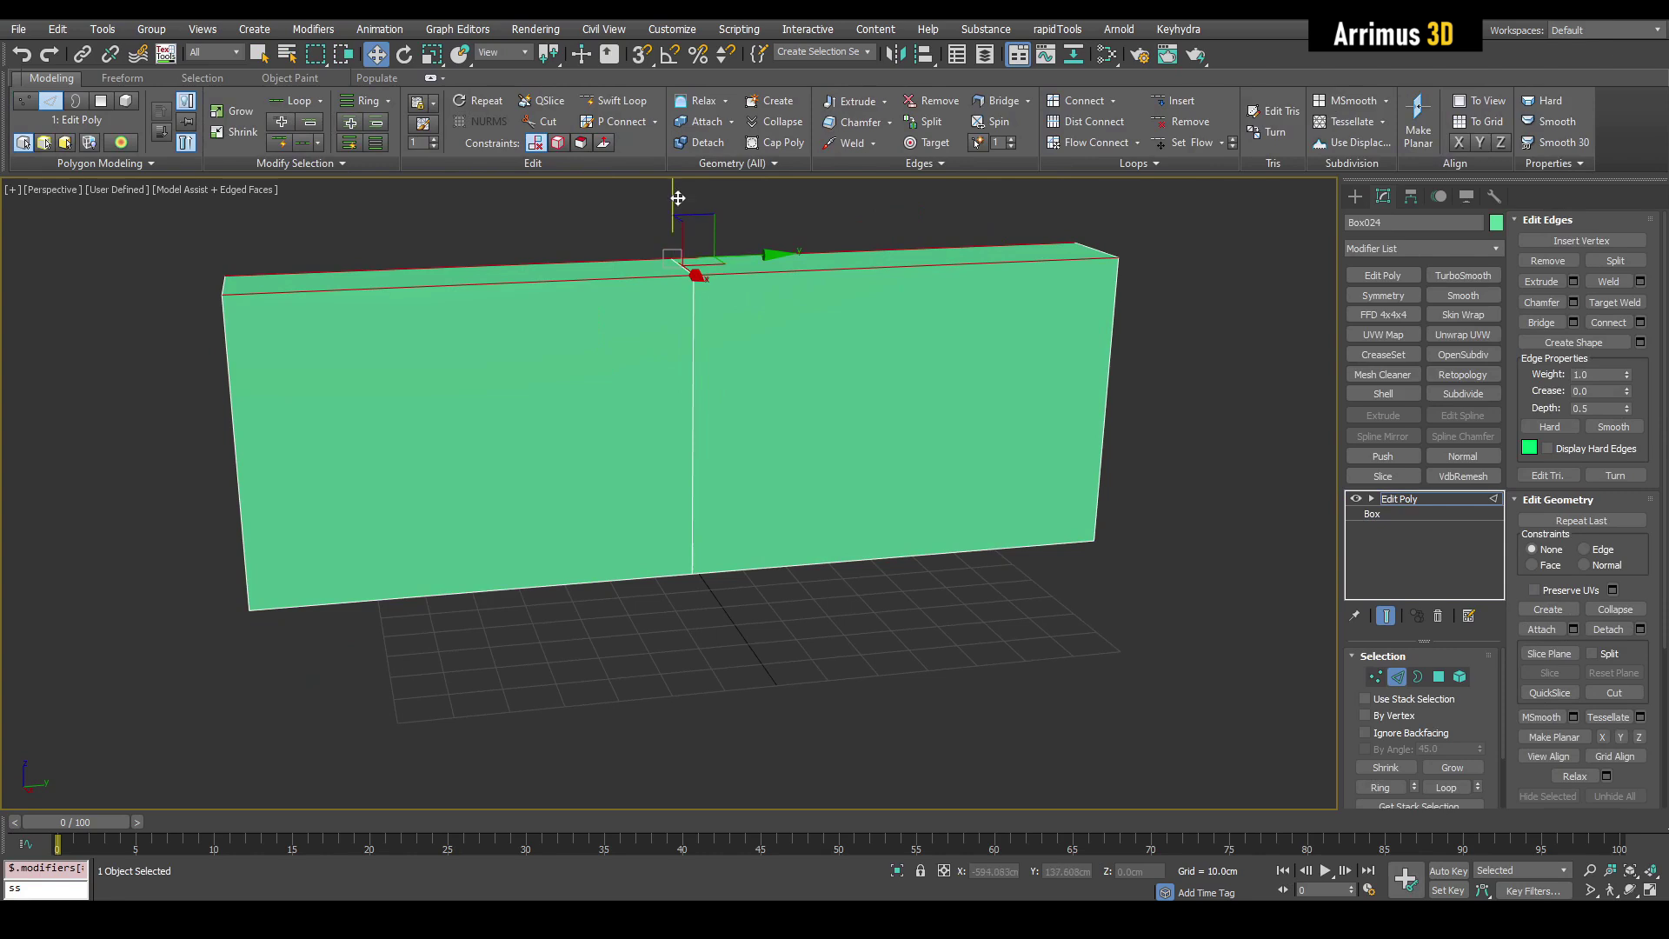
{"action": "left_click_drag", "start_coordinate": [676, 199], "coordinate": [675, 402]}
{"action": "scroll", "coordinate": [682, 369], "scroll_direction": "down", "scroll_amount": 3}
Move the vertices of one end down to bend the bar, and rotate that end square to its sloped section
{"action": "middle_click_drag", "start_coordinate": [648, 479], "coordinate": [626, 348]}
{"action": "key", "text": "1"}
{"action": "left_click_drag", "start_coordinate": [408, 275], "coordinate": [510, 446]}
{"action": "left_click_drag", "start_coordinate": [508, 354], "coordinate": [404, 550]}
{"action": "key", "text": "e"}
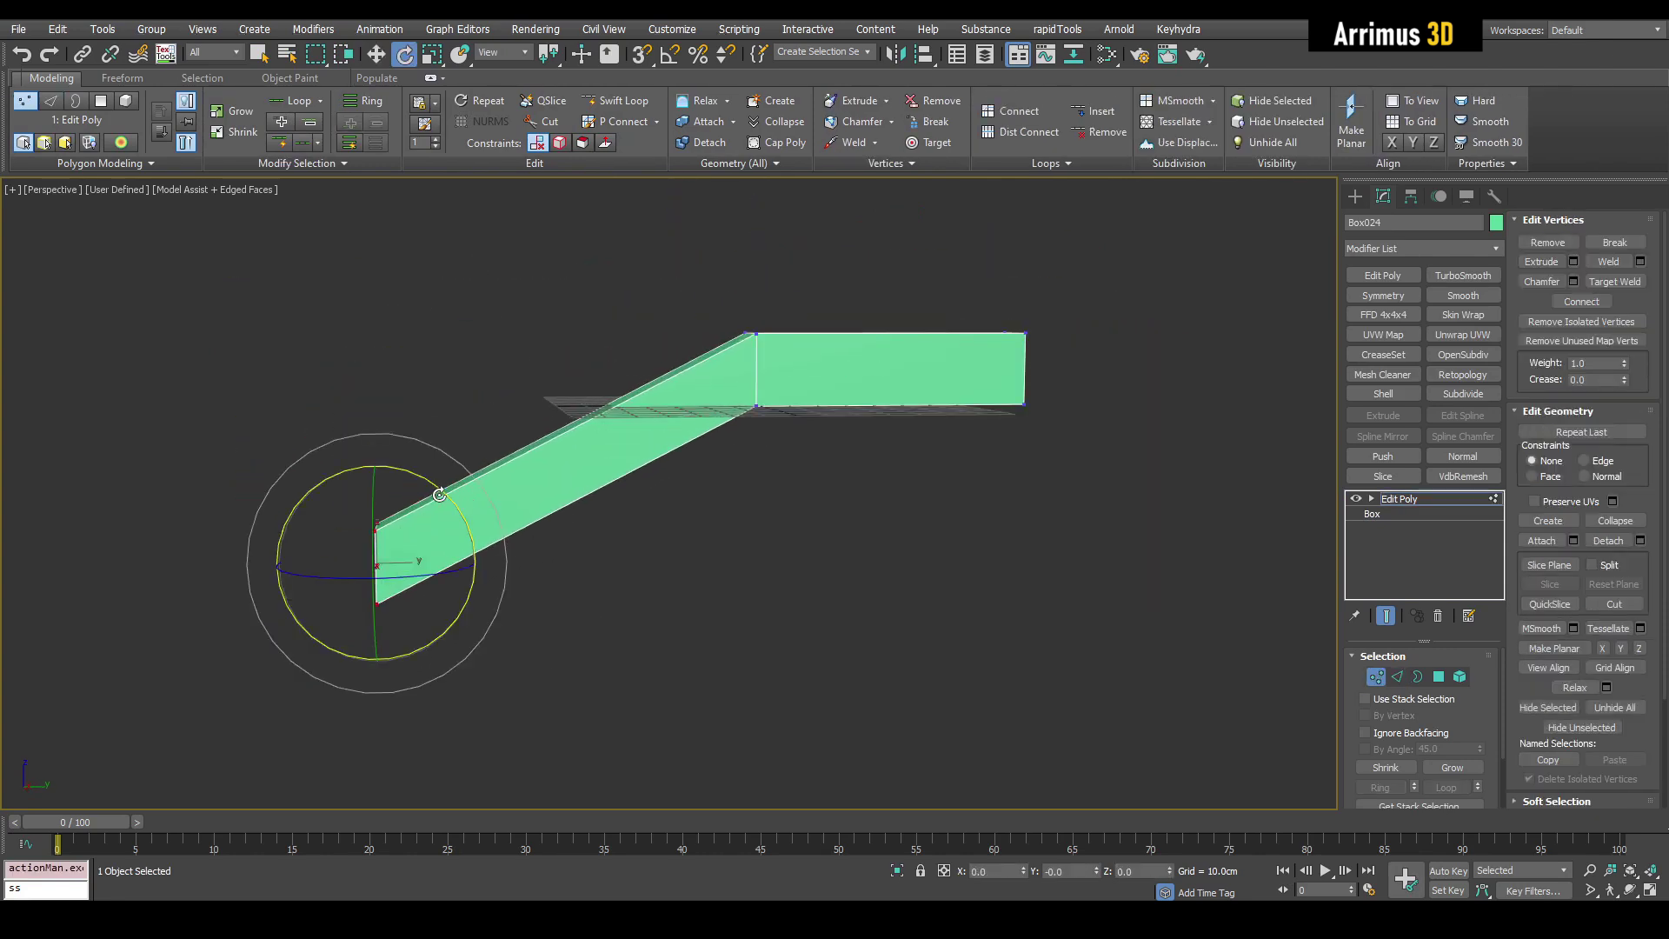
{"action": "left_click_drag", "start_coordinate": [439, 489], "coordinate": [383, 440]}
{"action": "scroll", "coordinate": [664, 440], "scroll_direction": "up", "scroll_amount": 4}
{"action": "key", "text": "1"}
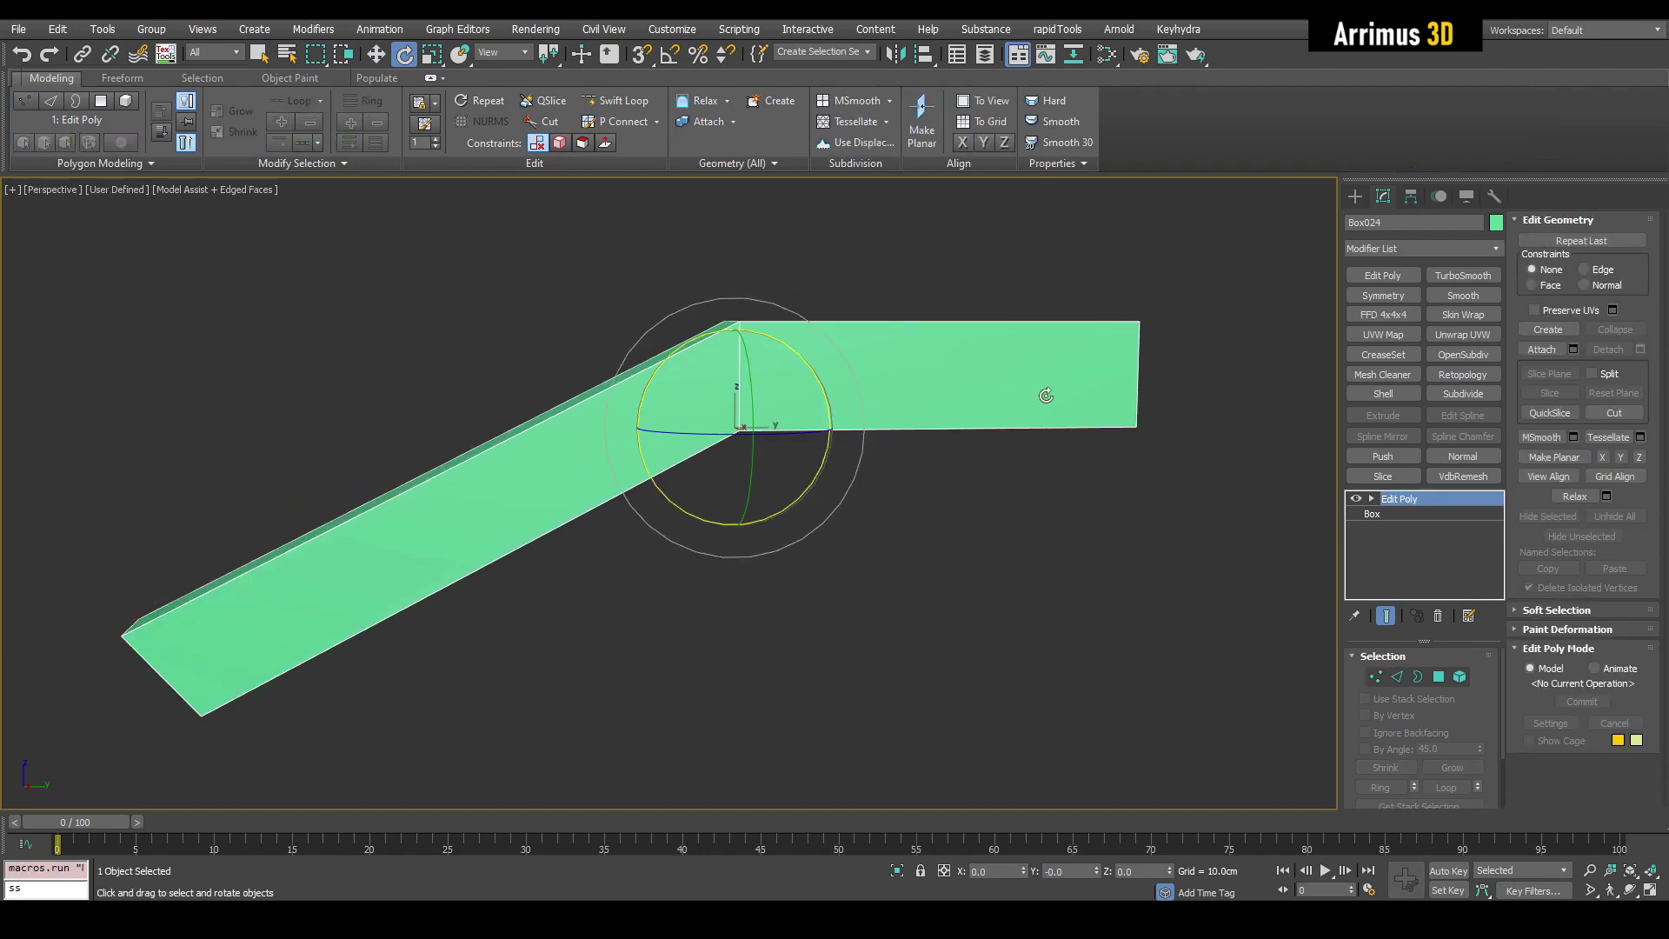
Add a second Edit Poly modifier on top of the bent bar
{"action": "key", "text": "shift+e"}
{"action": "key", "text": "1"}
{"action": "key", "text": "q"}
{"action": "middle_click_drag", "start_coordinate": [718, 352], "coordinate": [769, 378], "text": "alt"}
{"action": "scroll", "coordinate": [765, 374], "scroll_direction": "up", "scroll_amount": 3}
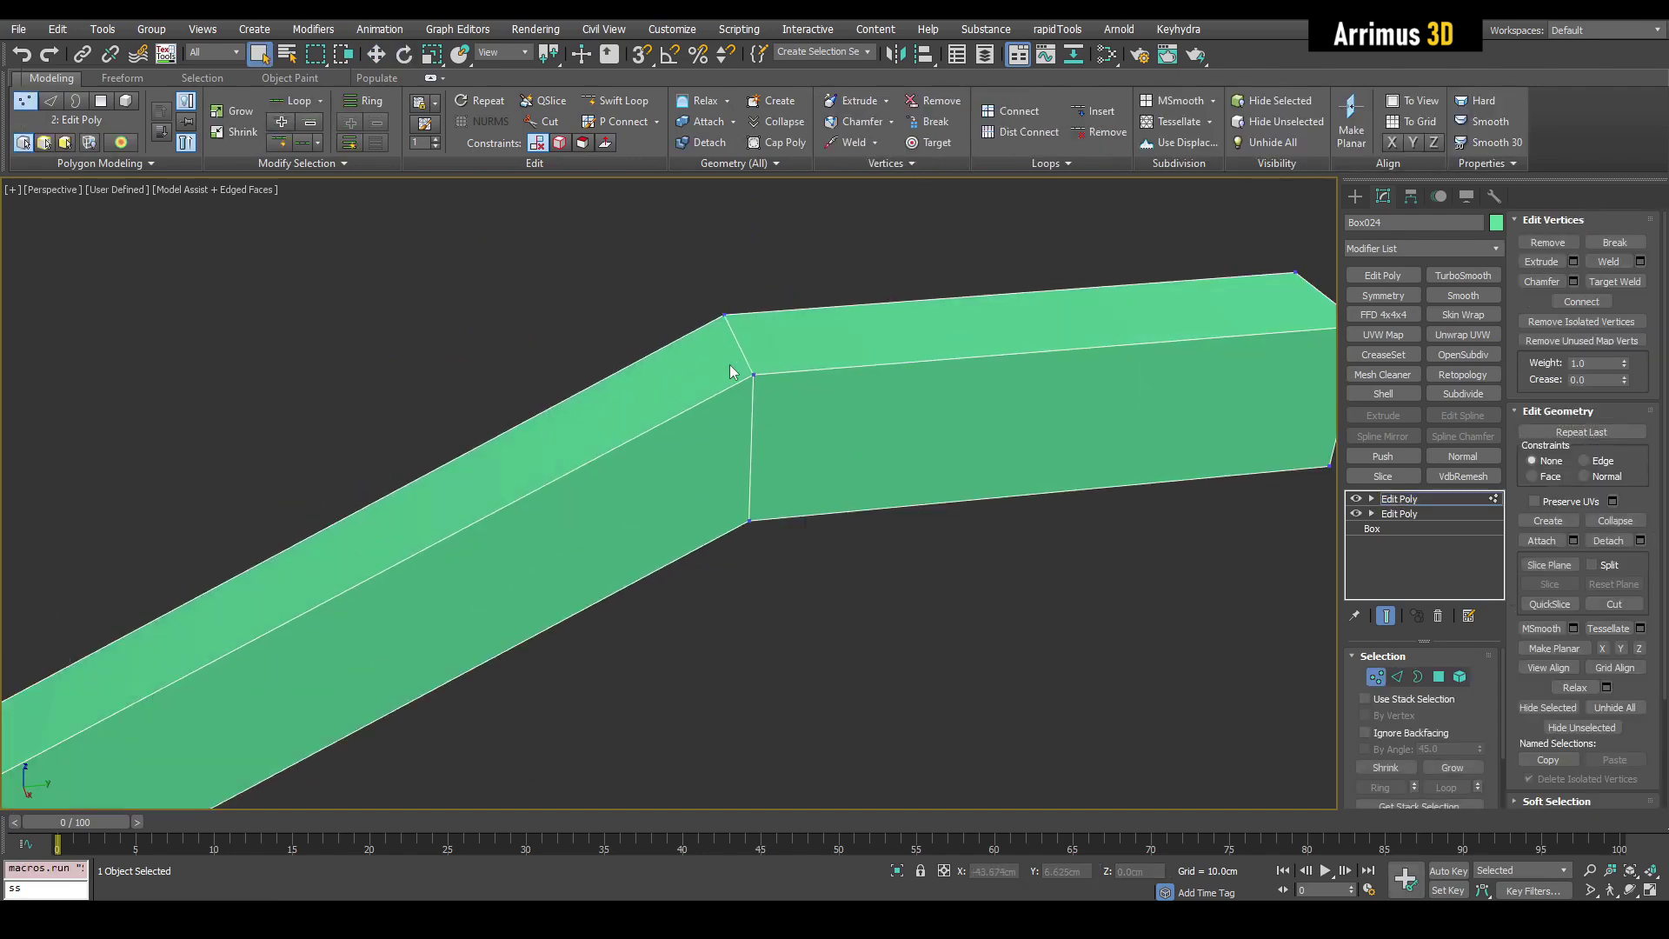
Chamfer the edge loop at the bar's bend into a wide, multi-segment rounded curve
{"action": "key", "text": "2"}
{"action": "double_click", "coordinate": [738, 348]}
{"action": "scroll", "coordinate": [791, 358], "scroll_direction": "down", "scroll_amount": 4}
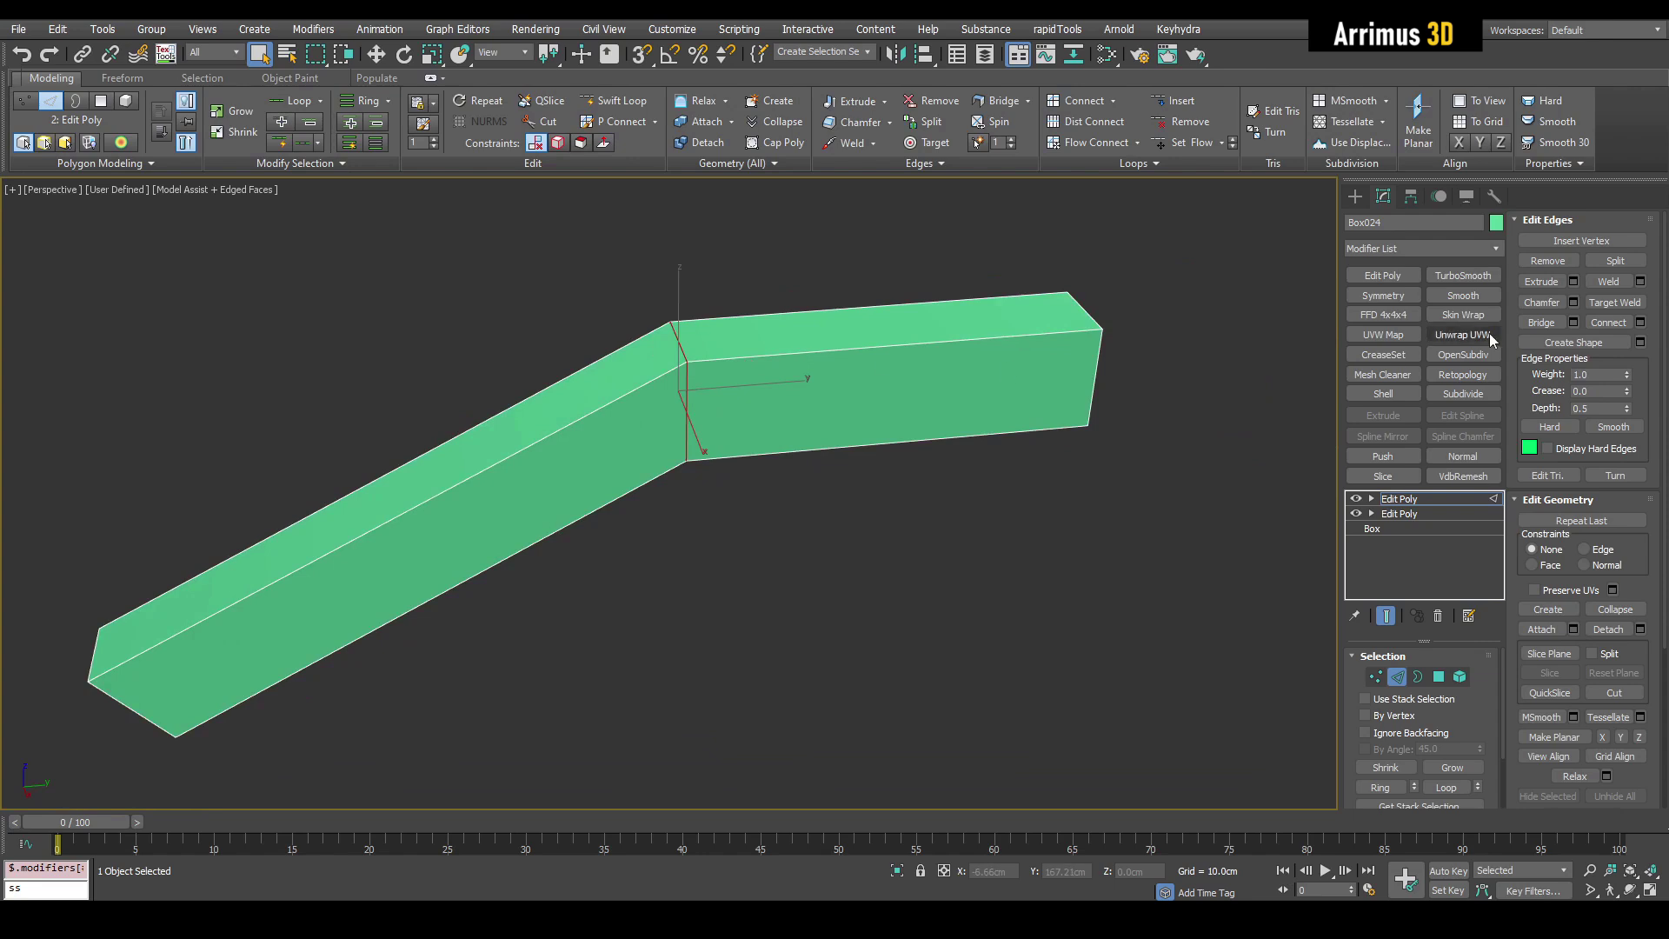
{"action": "scroll", "coordinate": [702, 403], "scroll_direction": "up", "scroll_amount": 3}
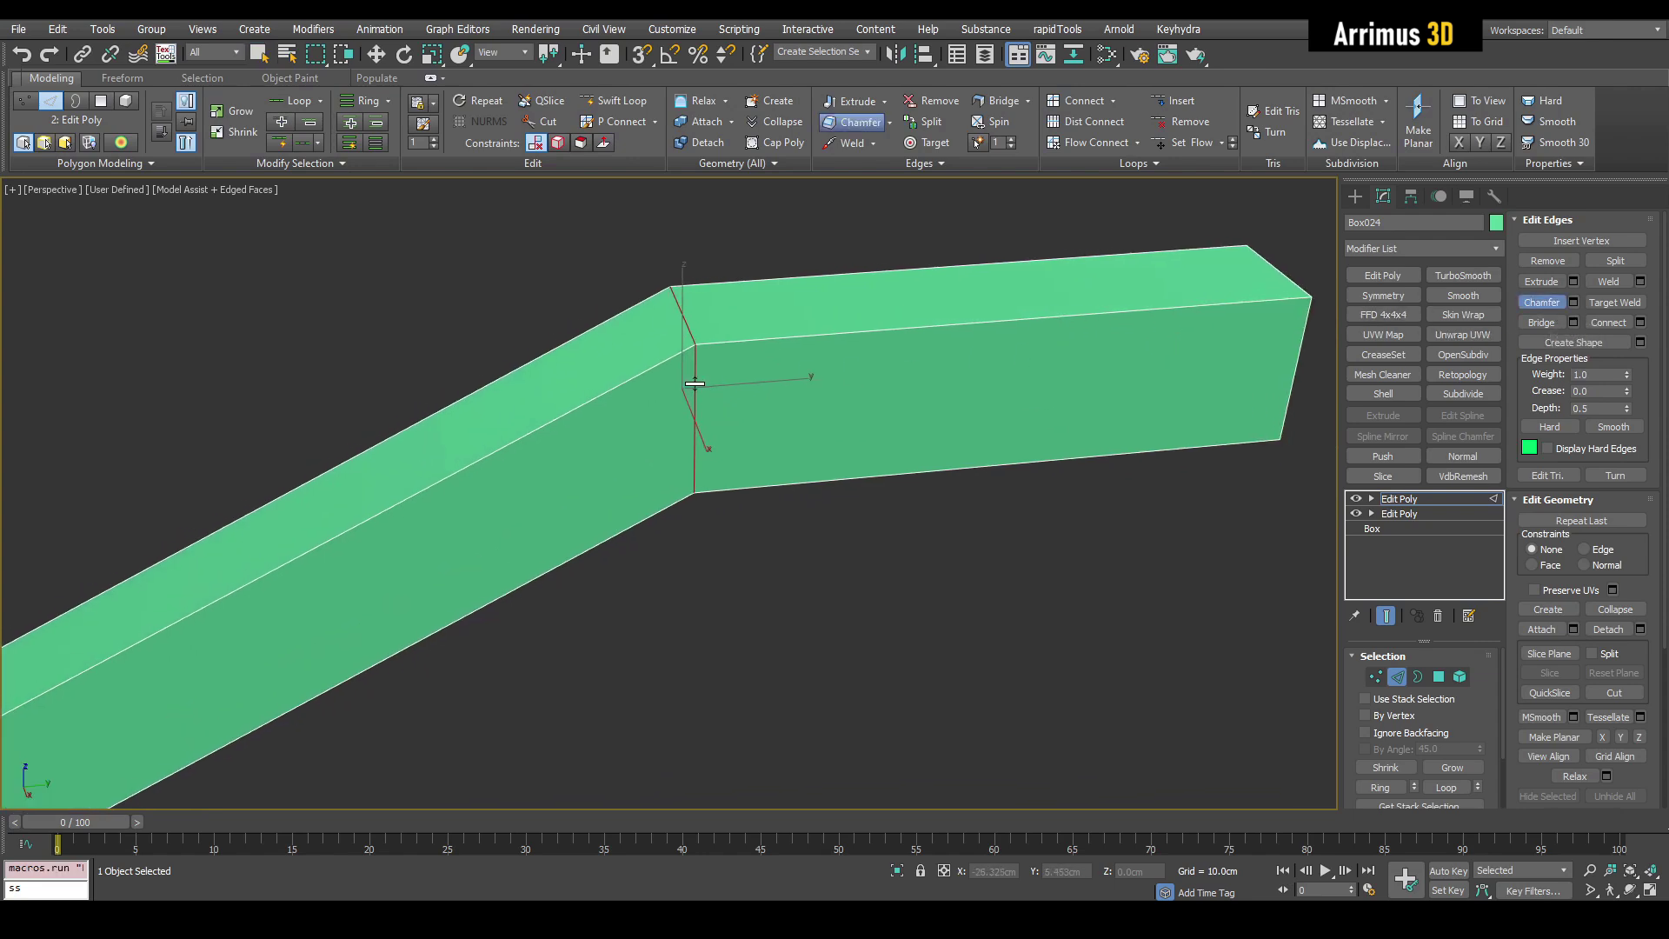
{"action": "left_click_drag", "start_coordinate": [695, 383], "coordinate": [863, 373]}
{"action": "left_click_drag", "start_coordinate": [996, 380], "coordinate": [1098, 326]}
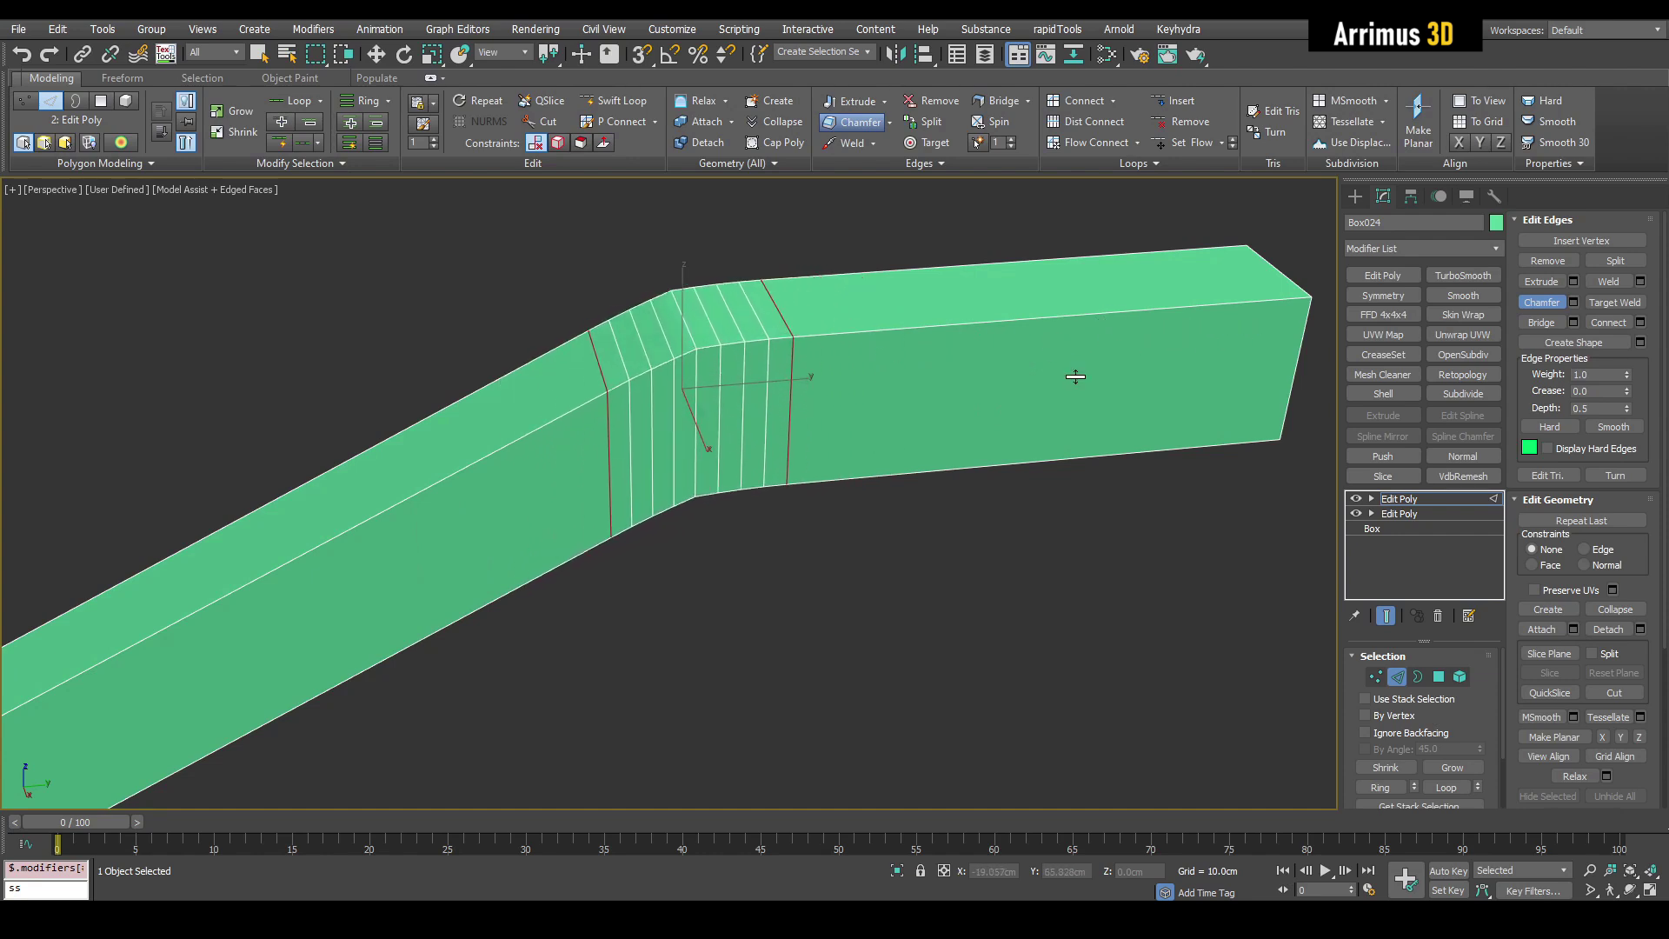
{"action": "left_click_drag", "start_coordinate": [672, 319], "coordinate": [1246, 590]}
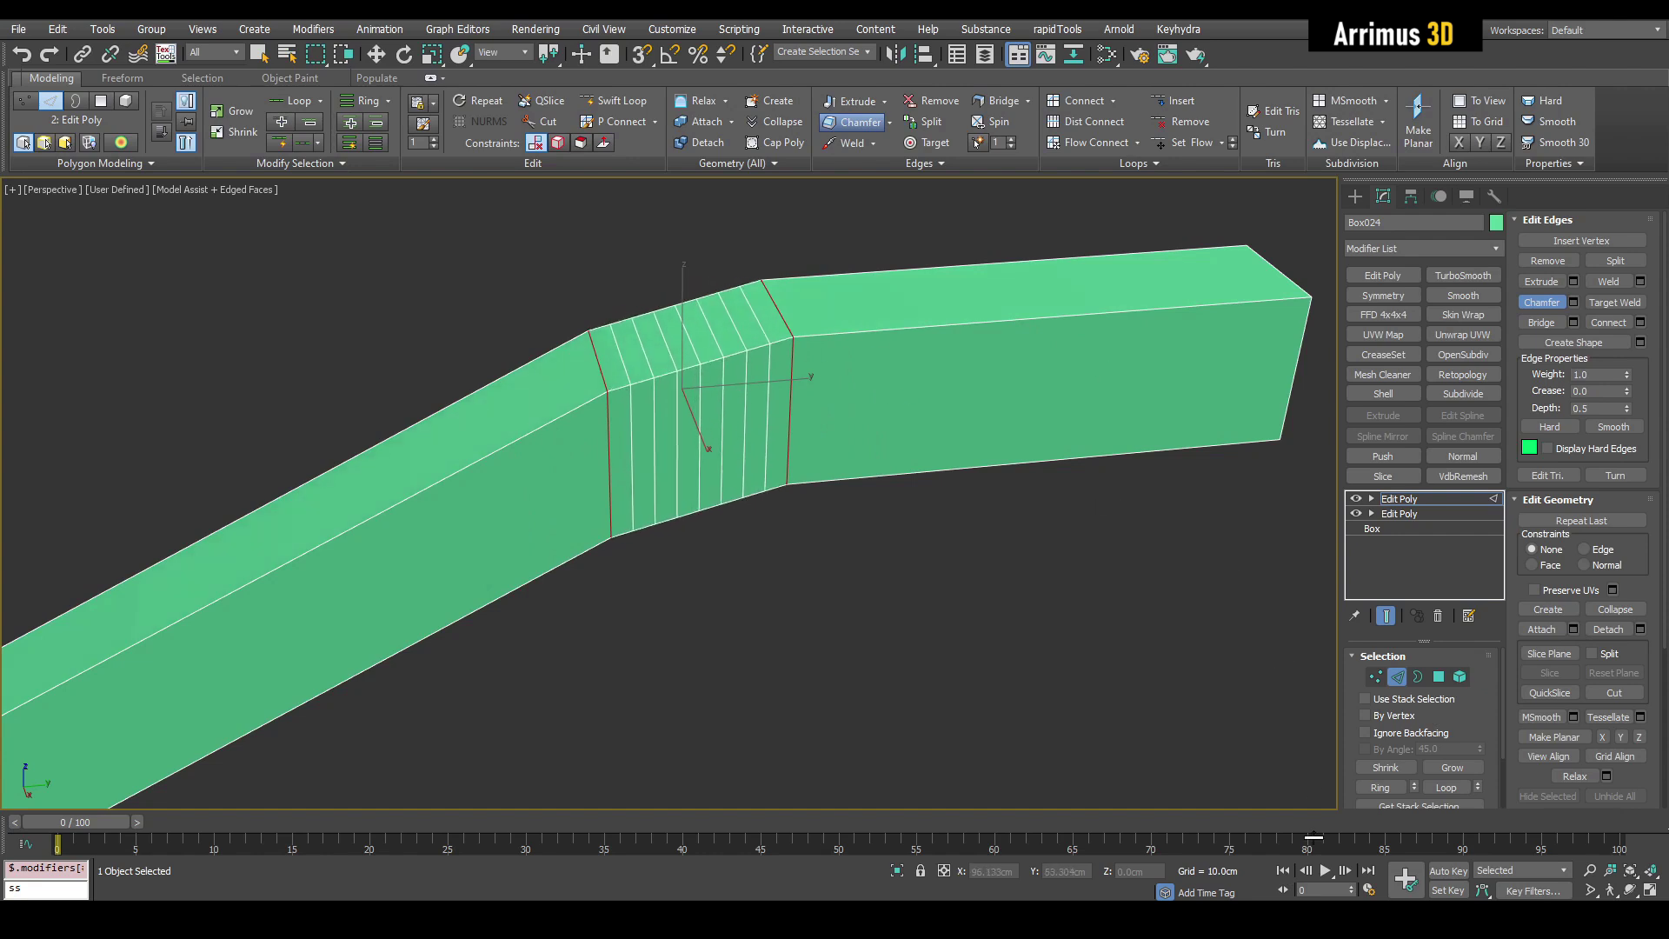
{"action": "right_click", "coordinate": [1009, 523]}
{"action": "scroll", "coordinate": [1009, 524], "scroll_direction": "down", "scroll_amount": 3}
{"action": "middle_click_drag", "start_coordinate": [1009, 524], "coordinate": [916, 414]}
{"action": "scroll", "coordinate": [849, 473], "scroll_direction": "down", "scroll_amount": 3}
{"action": "scroll", "coordinate": [731, 398], "scroll_direction": "up", "scroll_amount": 5}
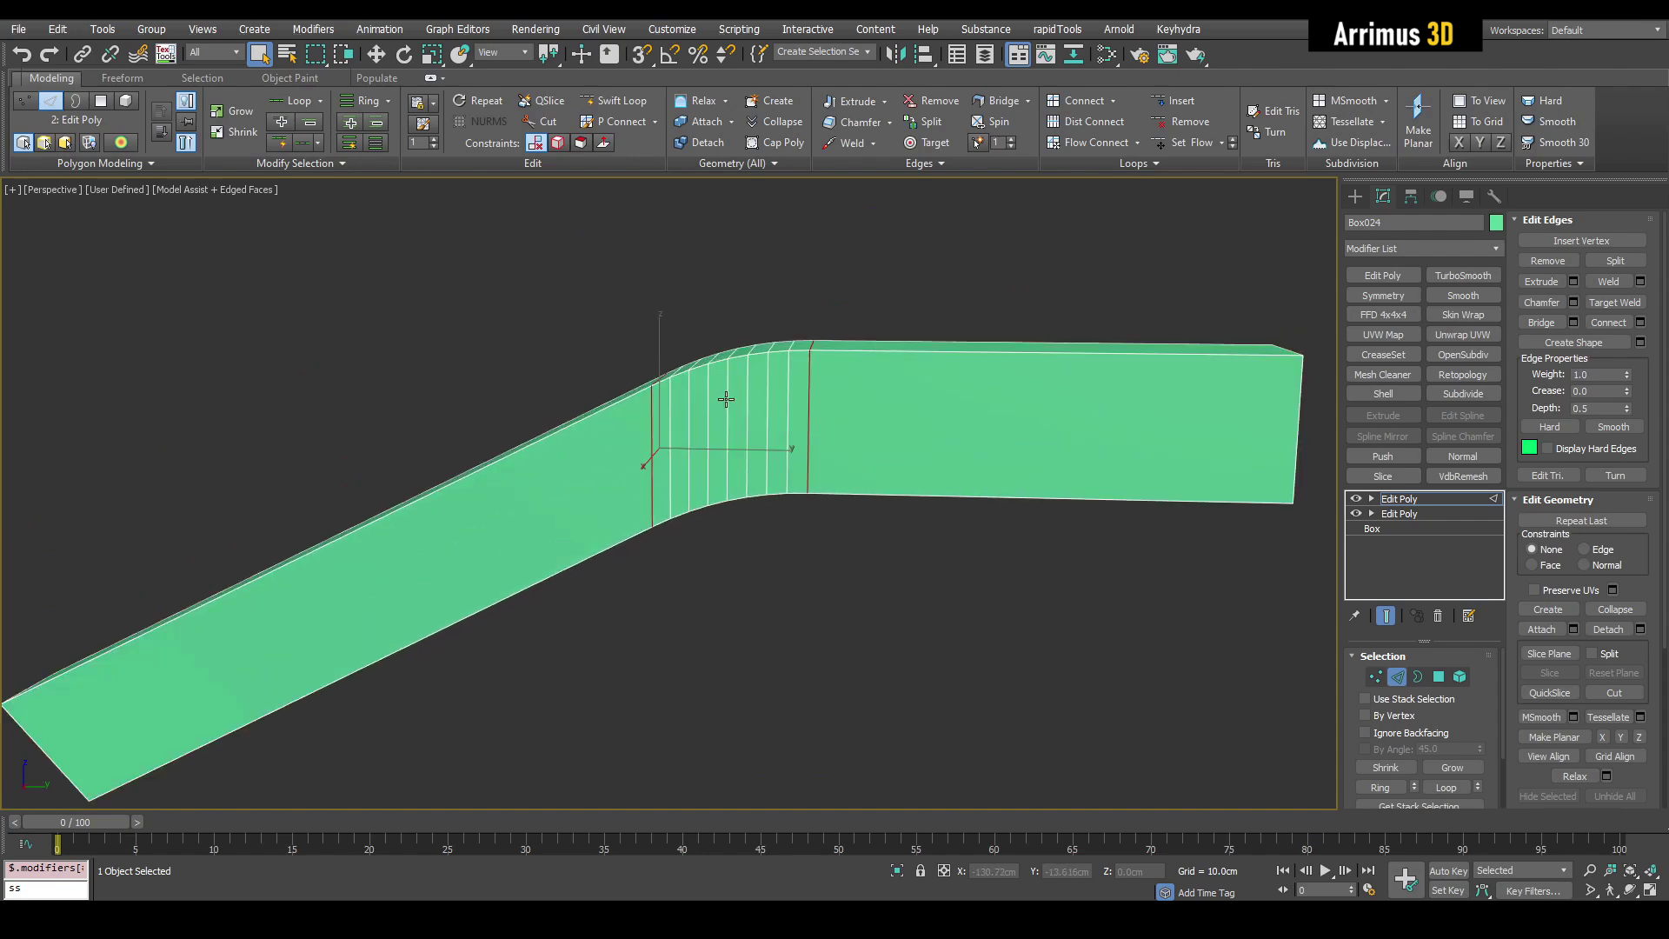
Clone the bent bar as one independent copy beside the original
{"action": "middle_click_drag", "start_coordinate": [726, 399], "coordinate": [834, 452], "text": "alt"}
{"action": "scroll", "coordinate": [800, 438], "scroll_direction": "down", "scroll_amount": 3}
{"action": "key", "text": "2"}
{"action": "key", "text": "w"}
{"action": "left_click_drag", "start_coordinate": [771, 400], "coordinate": [956, 470], "text": "shift"}
{"action": "left_click", "coordinate": [856, 530]}
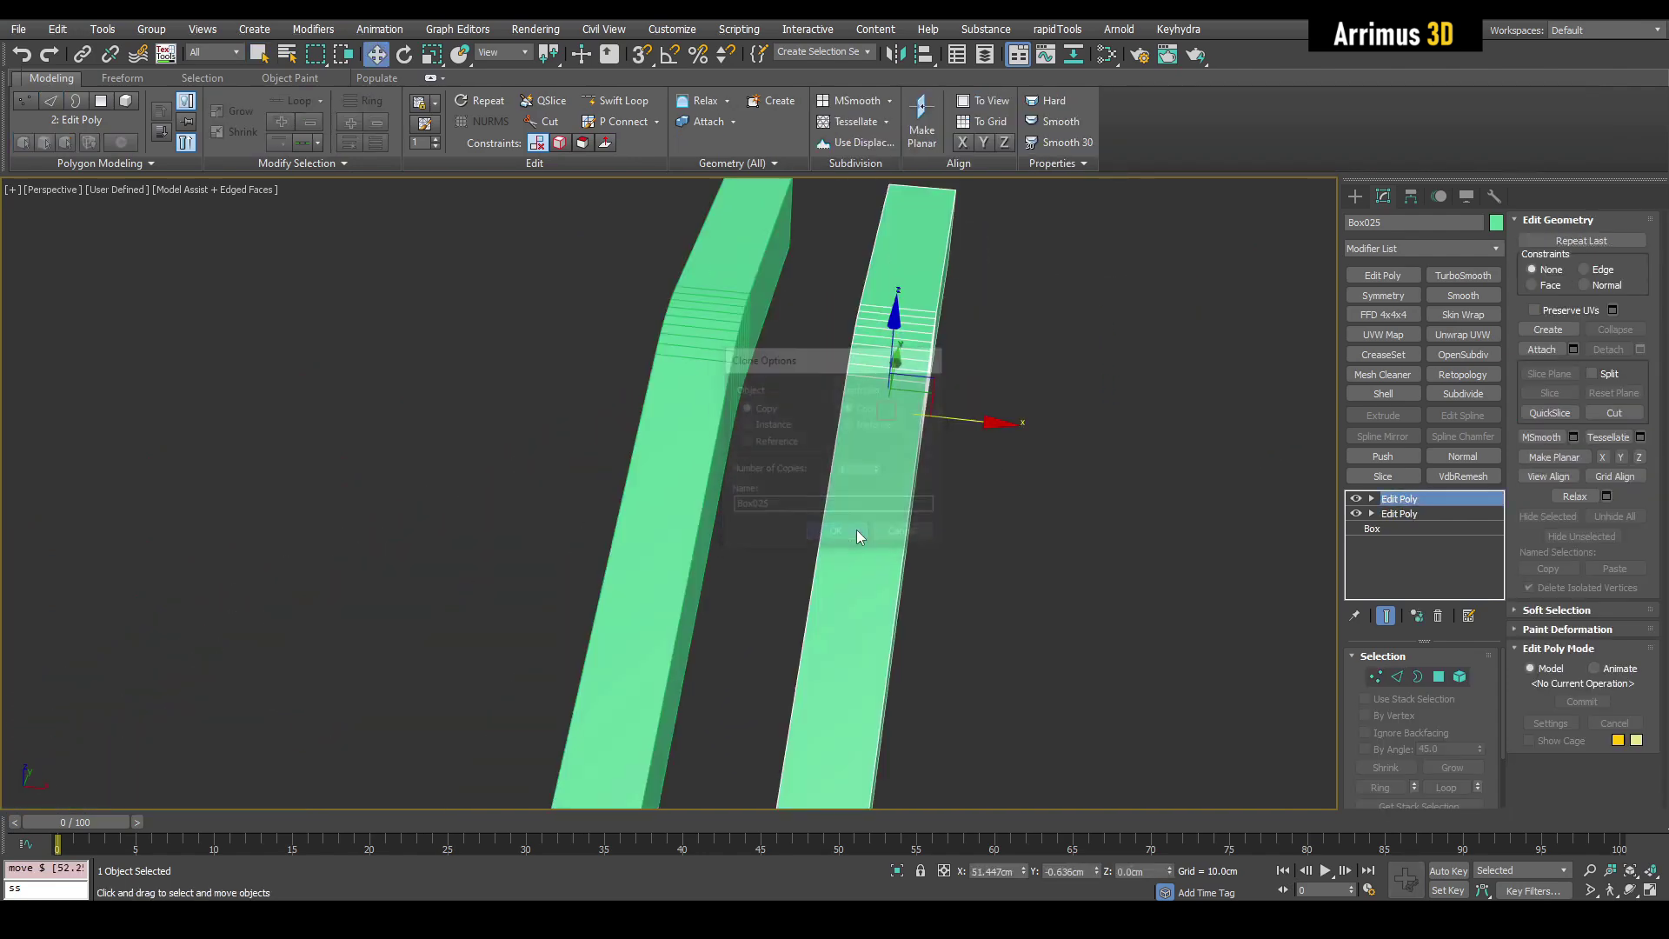
Replace the copy's chamfering Edit Poly modifier with a fresh one so its bend is sharp
{"action": "scroll", "coordinate": [870, 529], "scroll_direction": "up", "scroll_amount": 2}
{"action": "right_click", "coordinate": [1413, 507]}
{"action": "left_click", "coordinate": [1439, 529]}
{"action": "middle_click_drag", "start_coordinate": [1265, 476], "coordinate": [932, 436], "text": "alt"}
{"action": "key", "text": "1"}
{"action": "scroll", "coordinate": [823, 406], "scroll_direction": "up", "scroll_amount": 4}
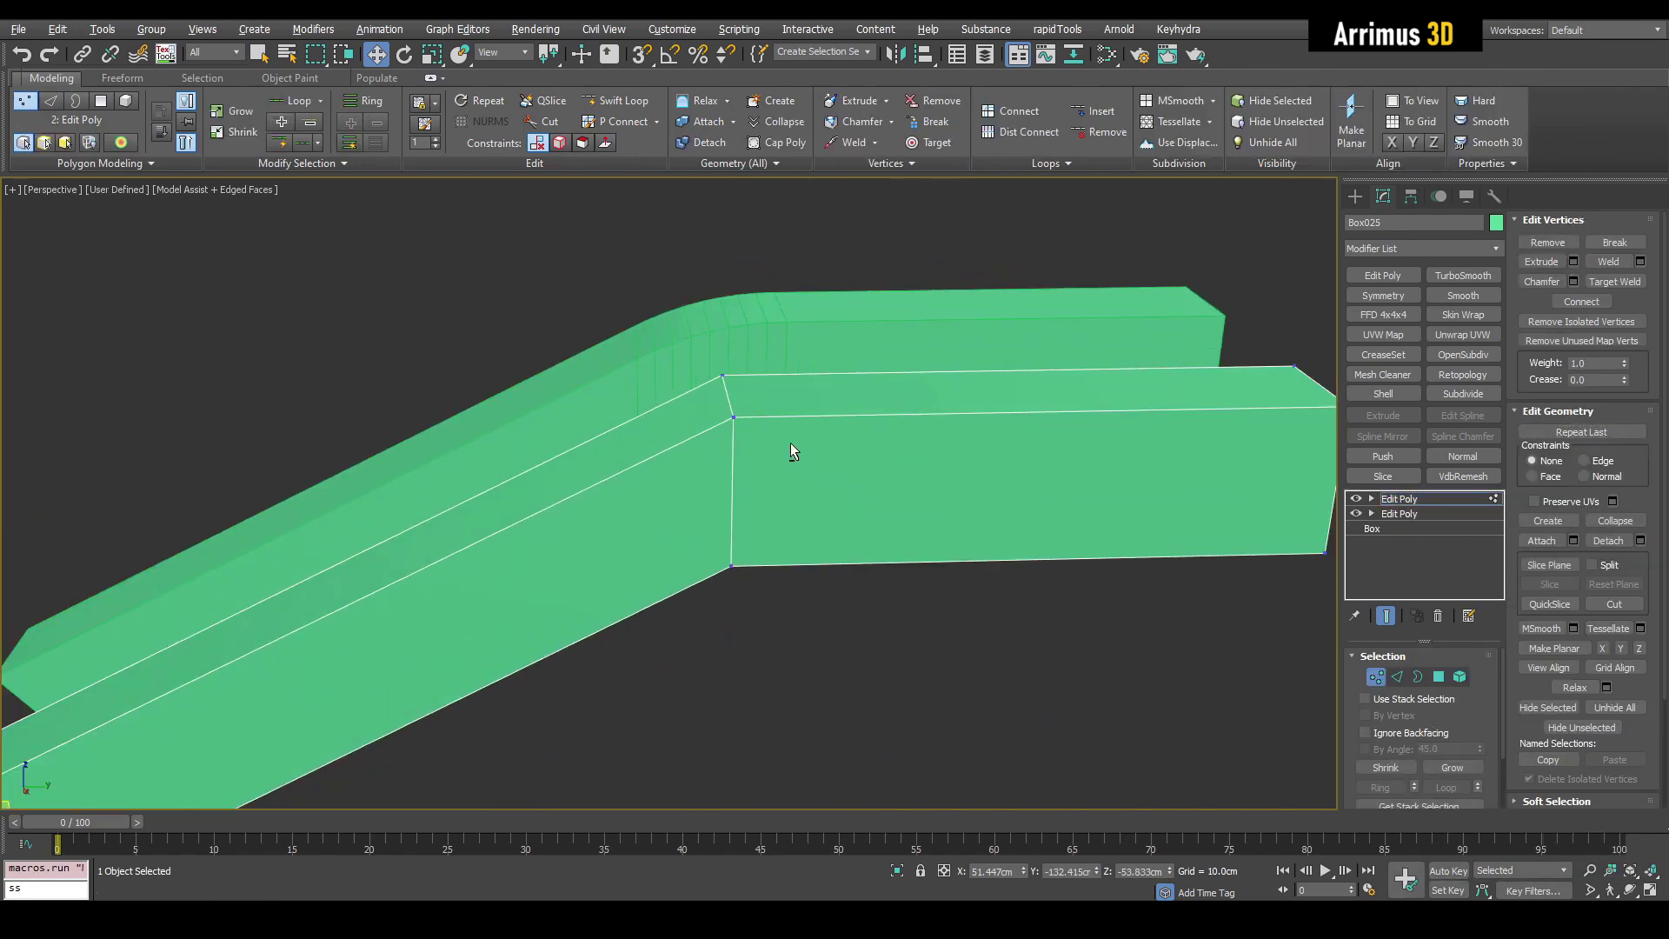
Insert an edge loop on each side of the copy's bend with Swift Loop
{"action": "key", "text": "2"}
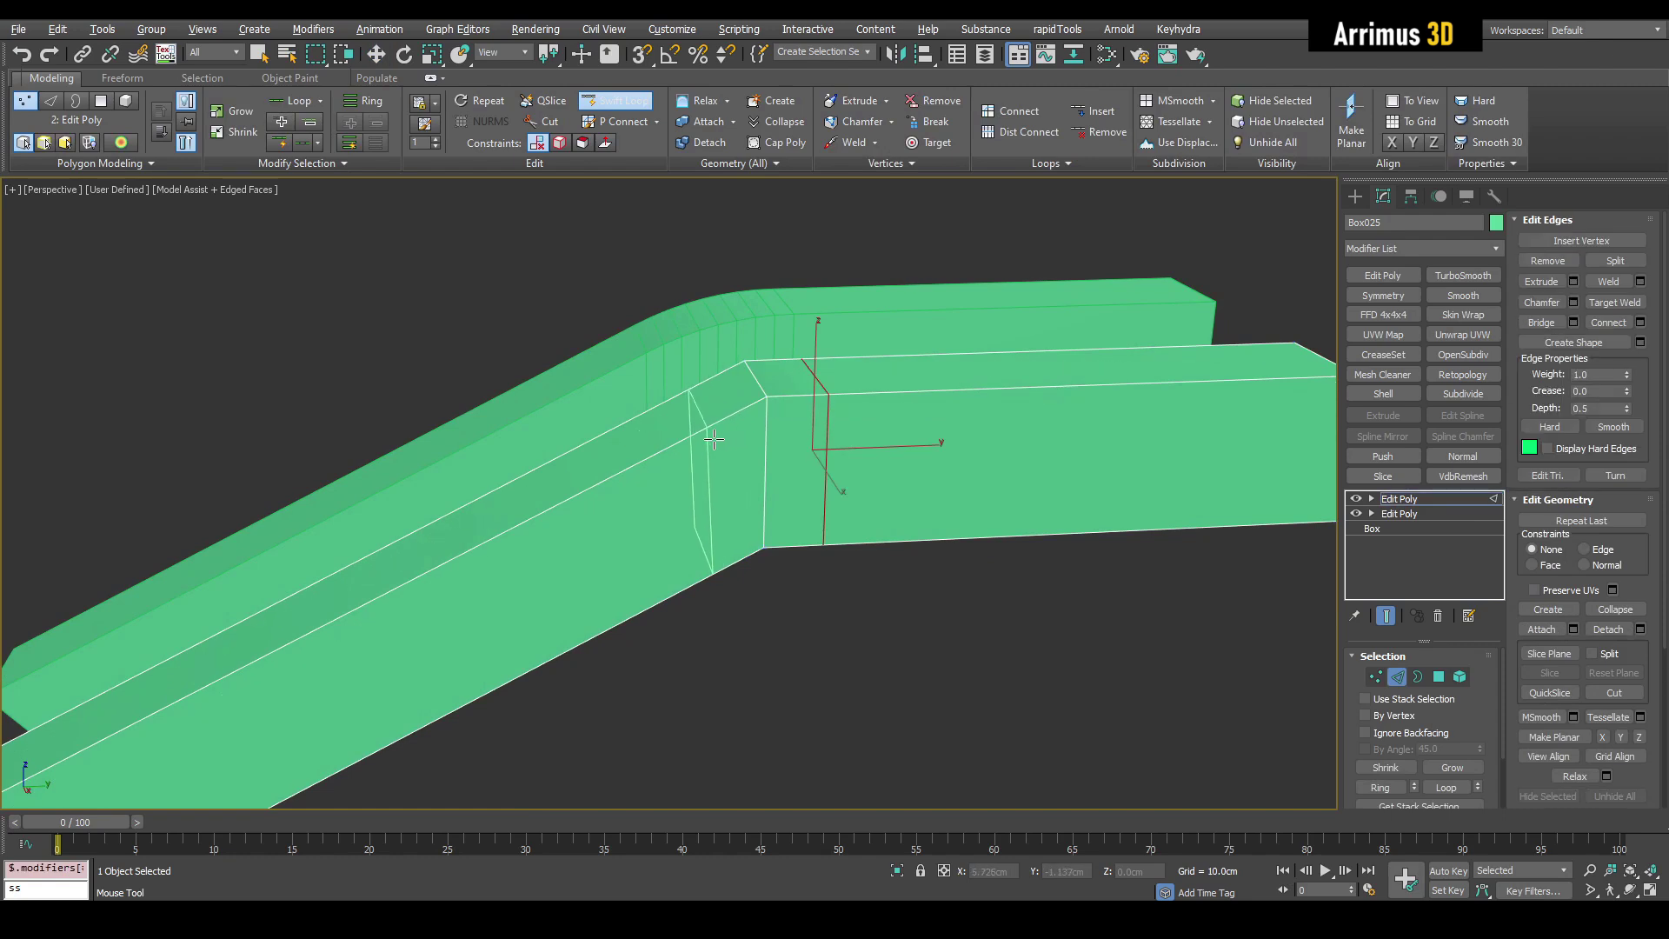
{"action": "left_click", "coordinate": [713, 439]}
{"action": "key", "text": "w"}
Apply Set Flow to the central edge loop at the copy's bend
{"action": "middle_click_drag", "start_coordinate": [766, 429], "coordinate": [792, 431]}
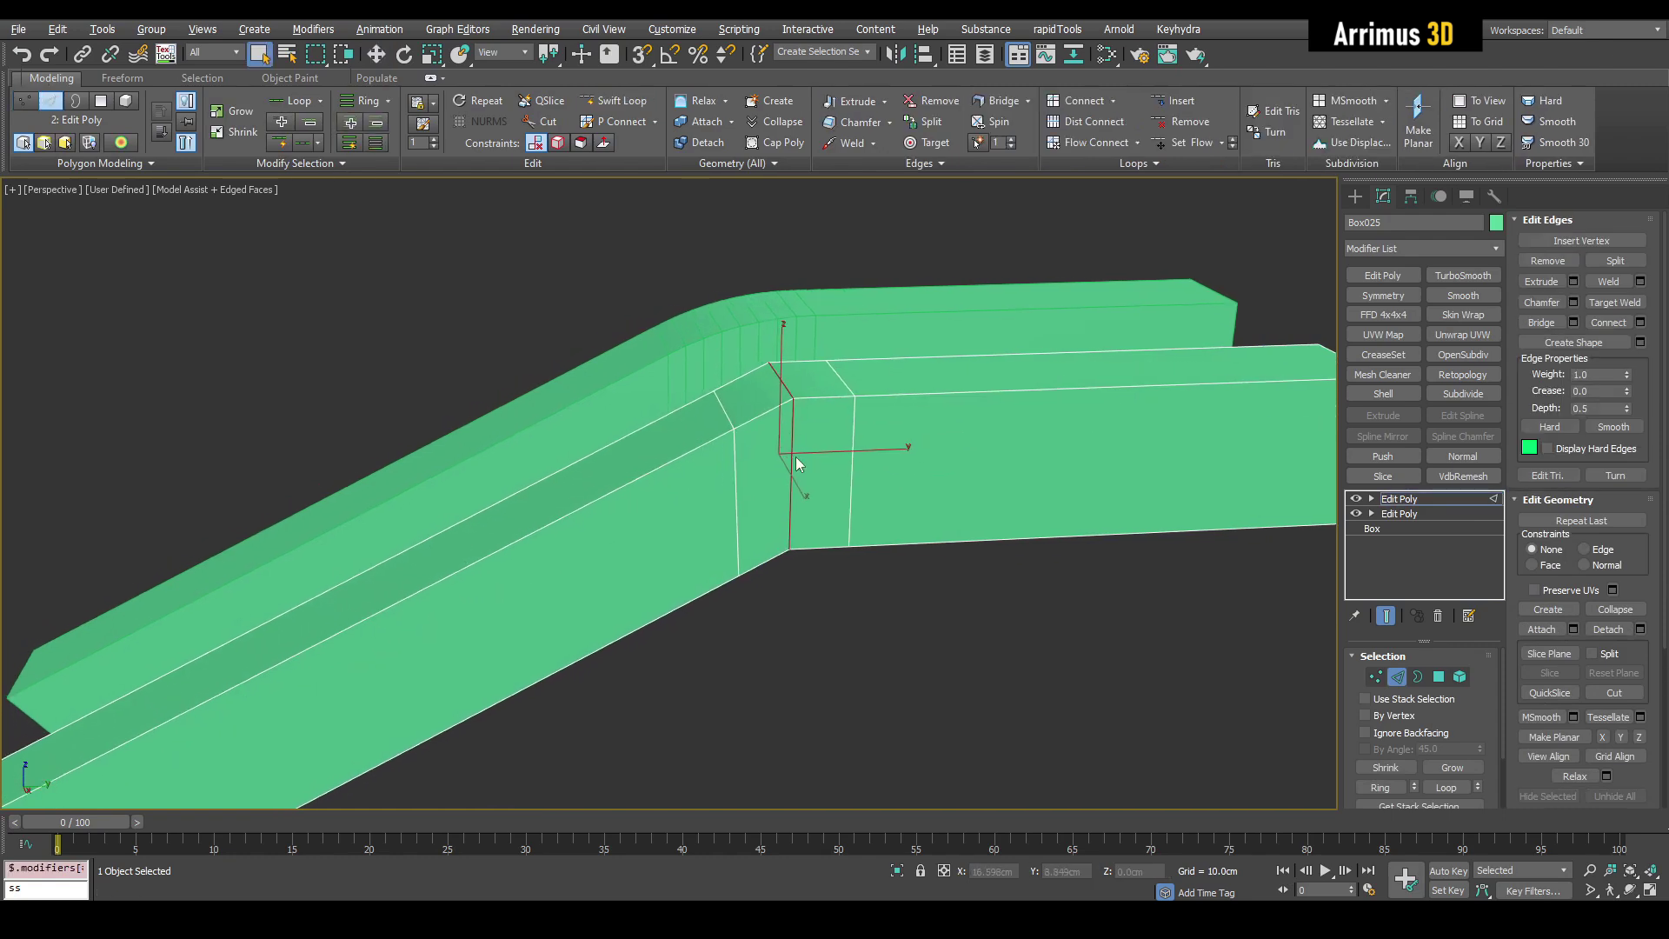
{"action": "left_click", "coordinate": [1183, 140]}
{"action": "key", "text": "ctrl+z"}
{"action": "middle_click_drag", "start_coordinate": [1050, 305], "coordinate": [890, 335], "text": "alt"}
{"action": "scroll", "coordinate": [863, 420], "scroll_direction": "up", "scroll_amount": 4}
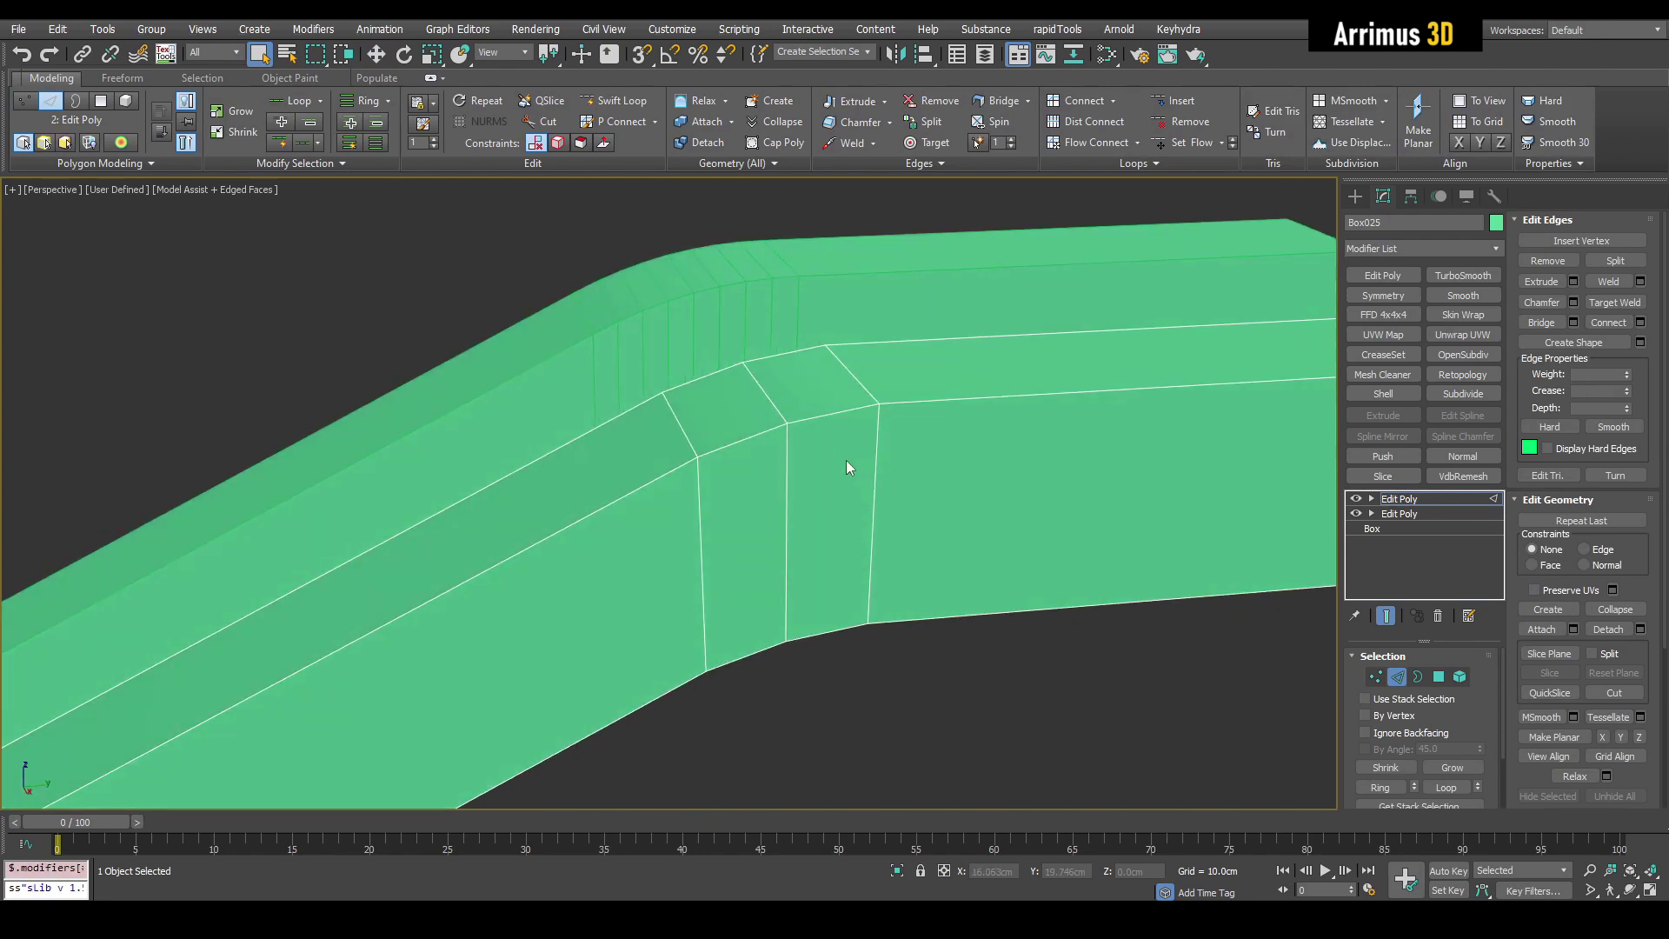
Insert further flow-following edge loops between the existing ones to smooth the copy's bend
{"action": "middle_click_drag", "start_coordinate": [864, 461], "coordinate": [866, 450]}
{"action": "key", "text": "alt+1"}
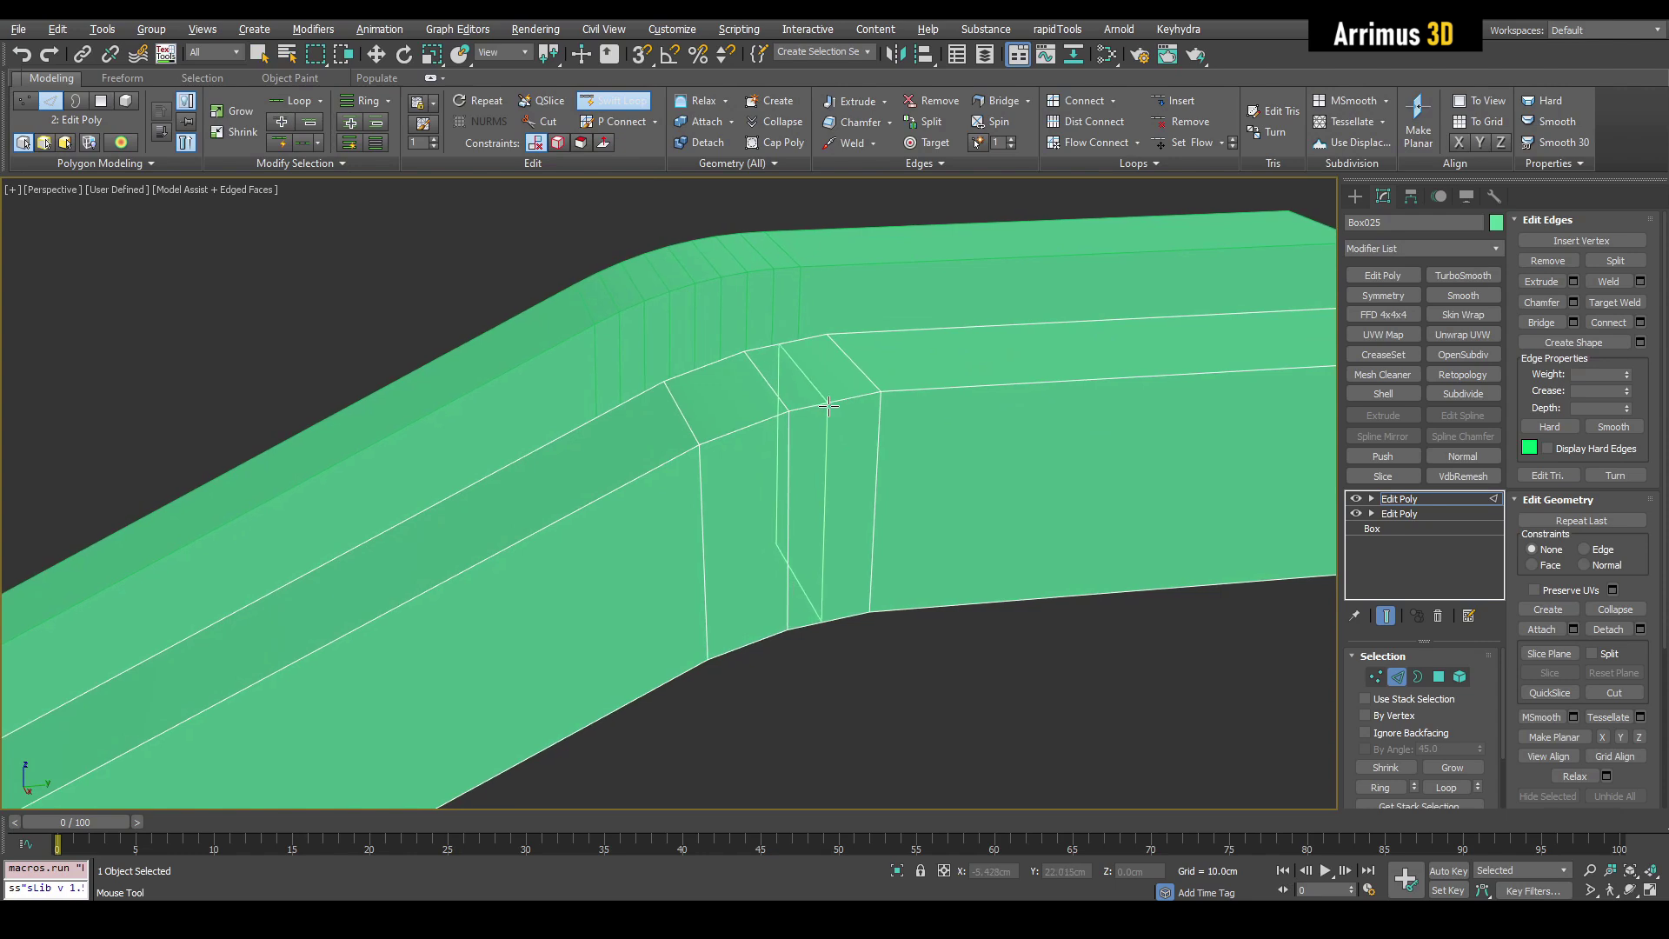
{"action": "left_click", "coordinate": [835, 406], "text": "shift"}
{"action": "left_click", "coordinate": [745, 429], "text": "shift"}
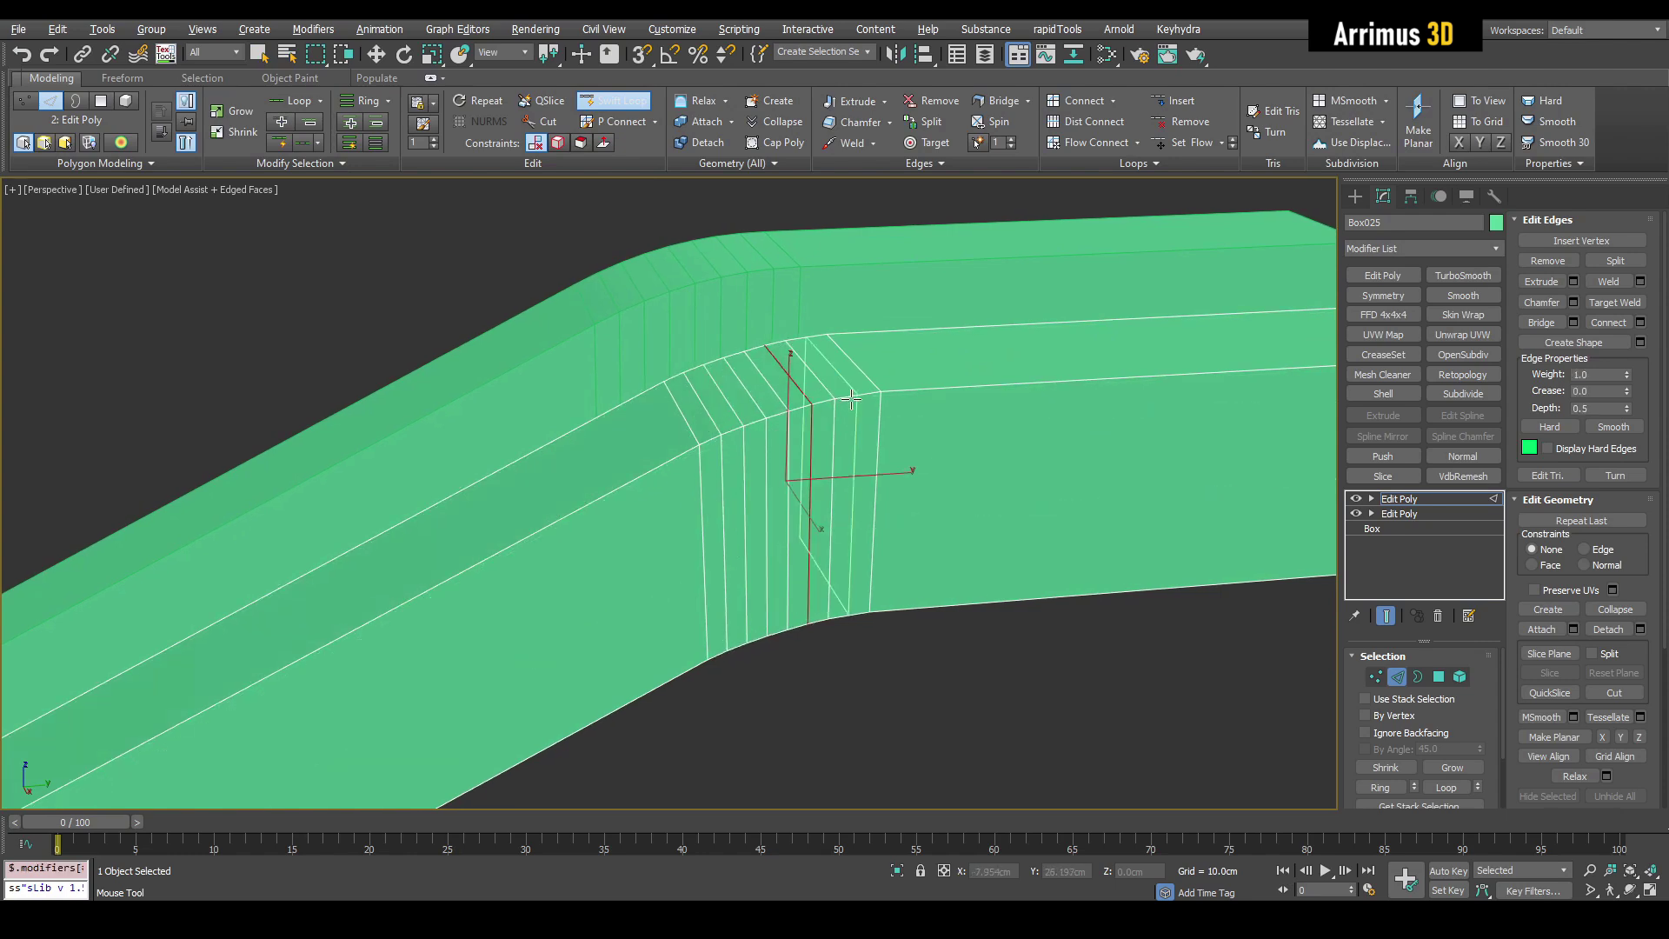
{"action": "mouse_move", "coordinate": [843, 400]}
{"action": "middle_mouse_down", "text": "alt"}
{"action": "mouse_move", "coordinate": [717, 318]}
{"action": "mouse_move", "coordinate": [816, 296]}
{"action": "mouse_move", "coordinate": [778, 348]}
{"action": "mouse_move", "coordinate": [823, 398]}
{"action": "middle_mouse_up", "text": "alt"}
Leave edge editing and delete the copied bar
{"action": "key", "text": "w"}
{"action": "key", "text": "q"}
{"action": "scroll", "coordinate": [777, 348], "scroll_direction": "down", "scroll_amount": 5}
{"action": "key", "text": "2"}
{"action": "key", "text": "Delete"}
Chamfer the top edge at the end of the original bar's straight section into a multi-segment rounded corner
{"action": "left_click", "coordinate": [848, 373]}
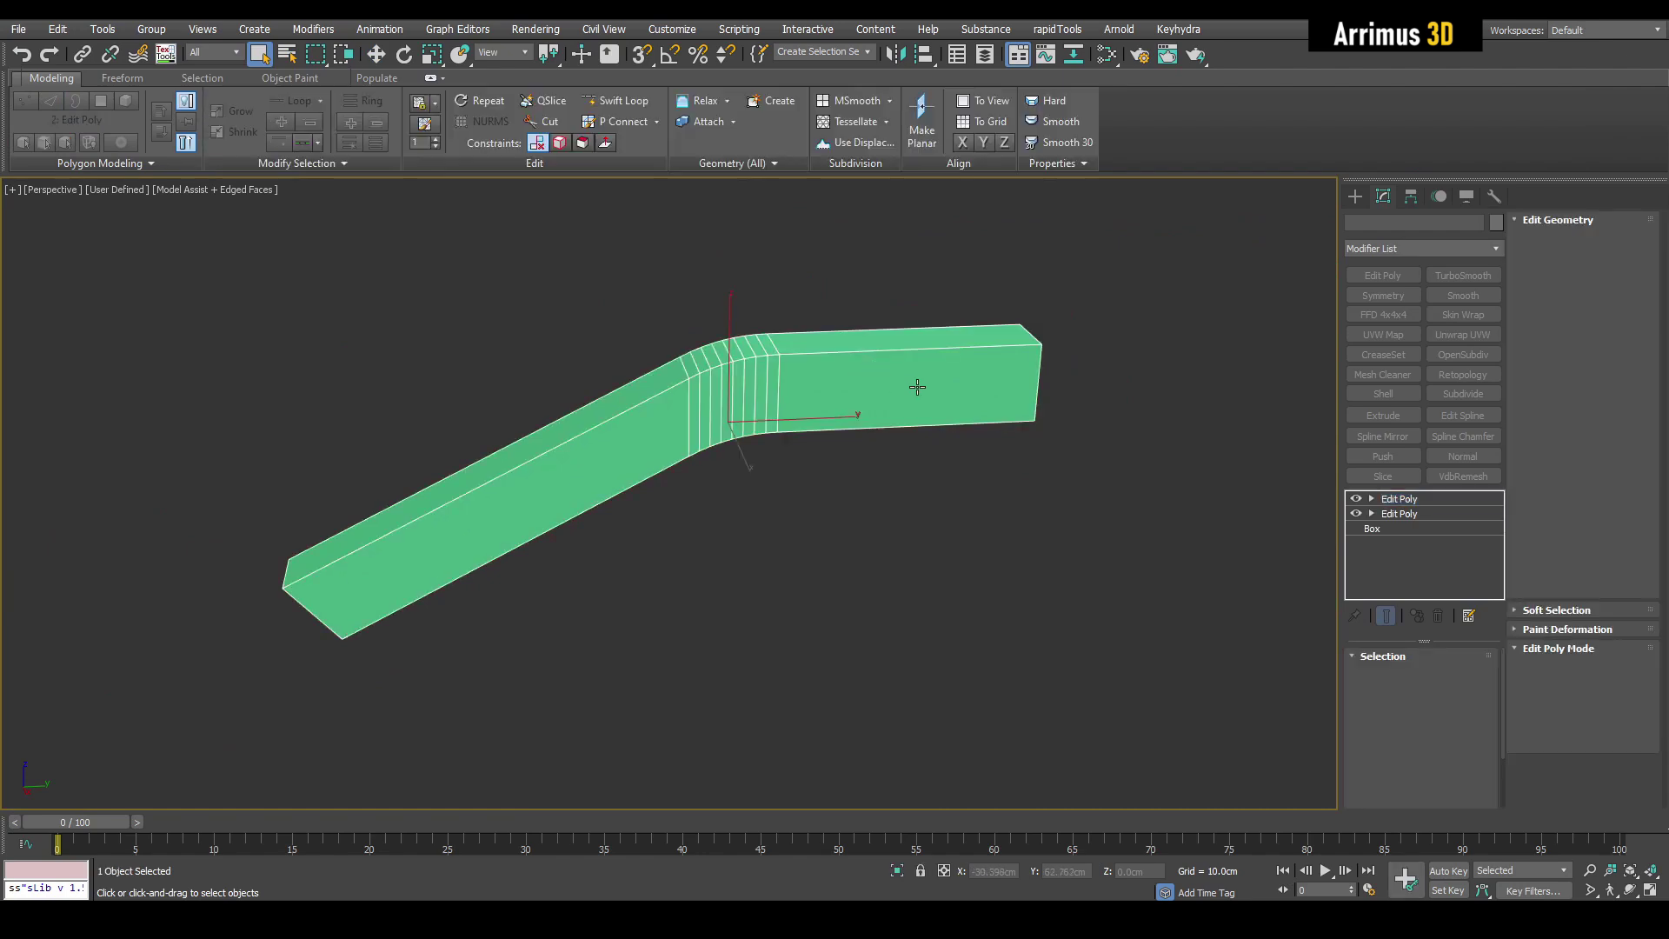
{"action": "middle_click_drag", "start_coordinate": [931, 389], "coordinate": [909, 420], "text": "alt"}
{"action": "key", "text": "2"}
{"action": "scroll", "coordinate": [910, 421], "scroll_direction": "up", "scroll_amount": 4}
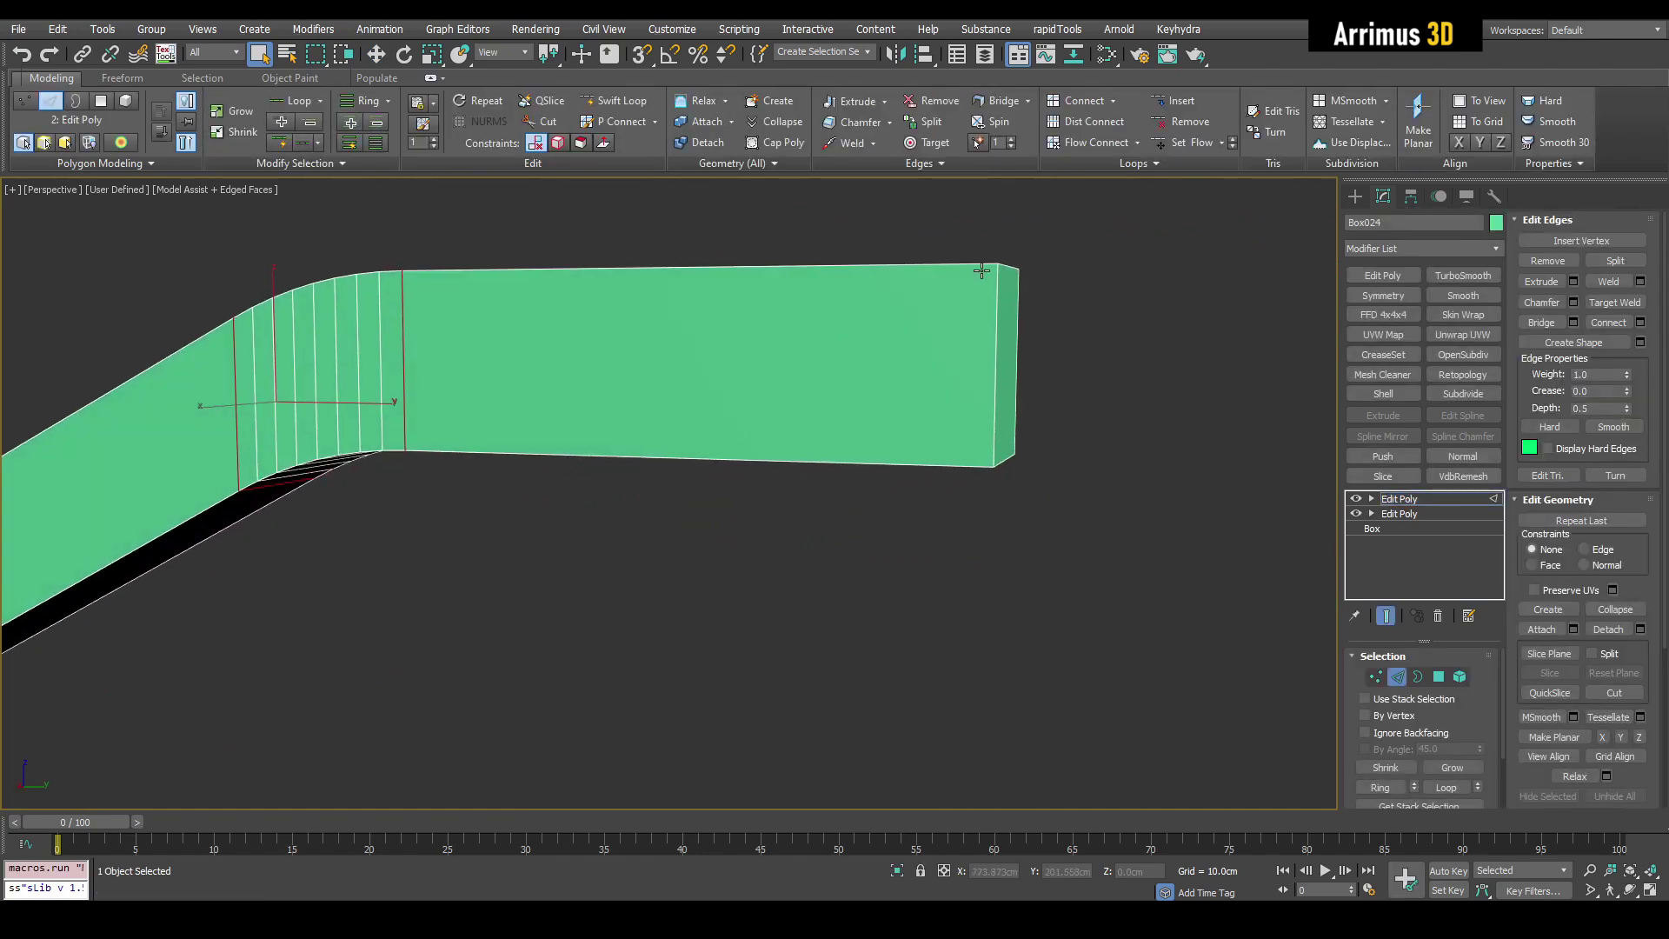
{"action": "middle_click_drag", "start_coordinate": [978, 259], "coordinate": [972, 391], "text": "alt"}
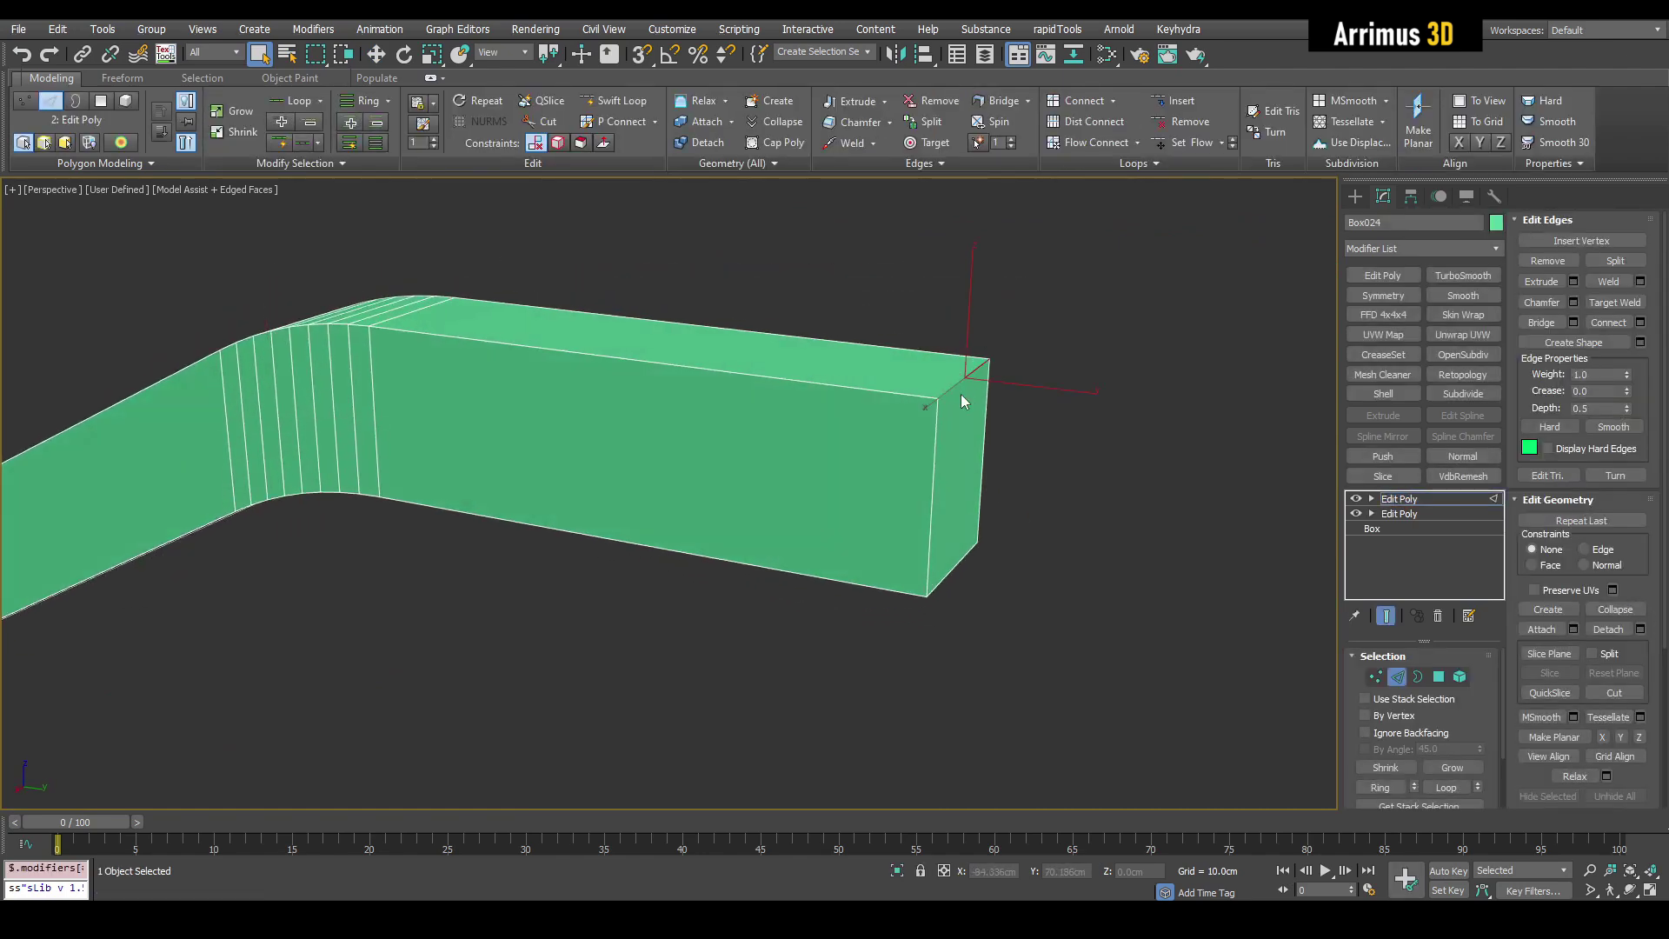
{"action": "key", "text": "ctrl+shift+c"}
{"action": "left_click_drag", "start_coordinate": [961, 401], "coordinate": [1024, 337]}
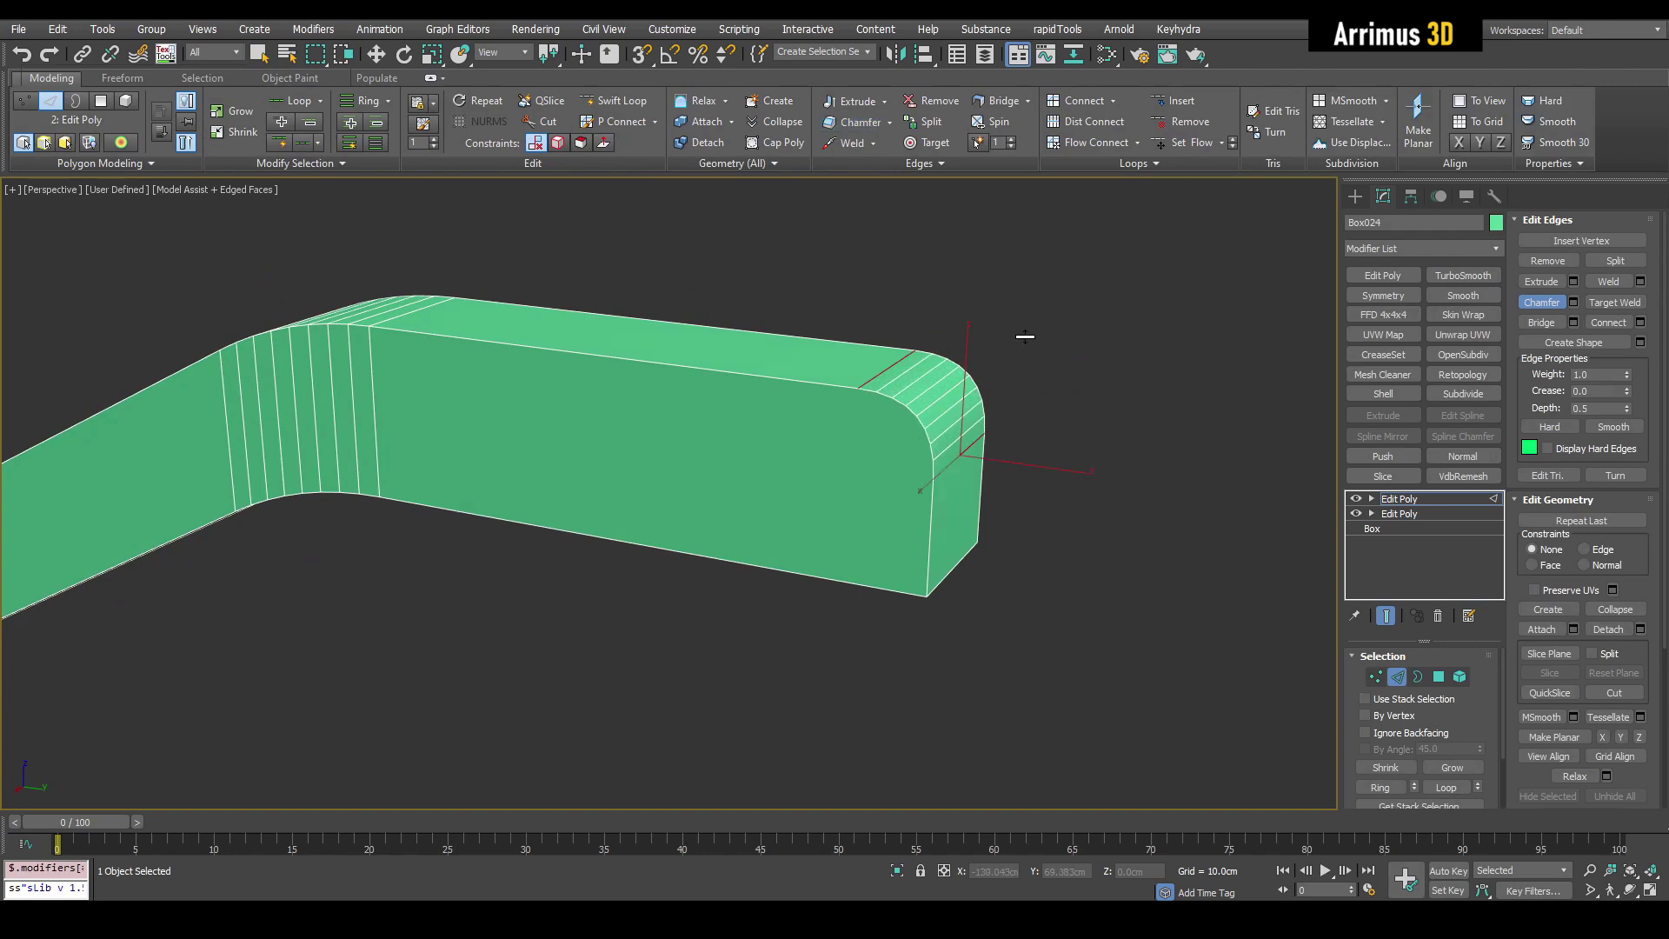
Examine the large side polygon next to the rounded end corner
{"action": "middle_click_drag", "start_coordinate": [995, 366], "coordinate": [988, 348], "text": "alt"}
{"action": "key", "text": "4"}
{"action": "left_click", "coordinate": [875, 434]}
{"action": "middle_click_drag", "start_coordinate": [829, 432], "coordinate": [965, 323], "text": "alt"}
{"action": "key", "text": "4"}
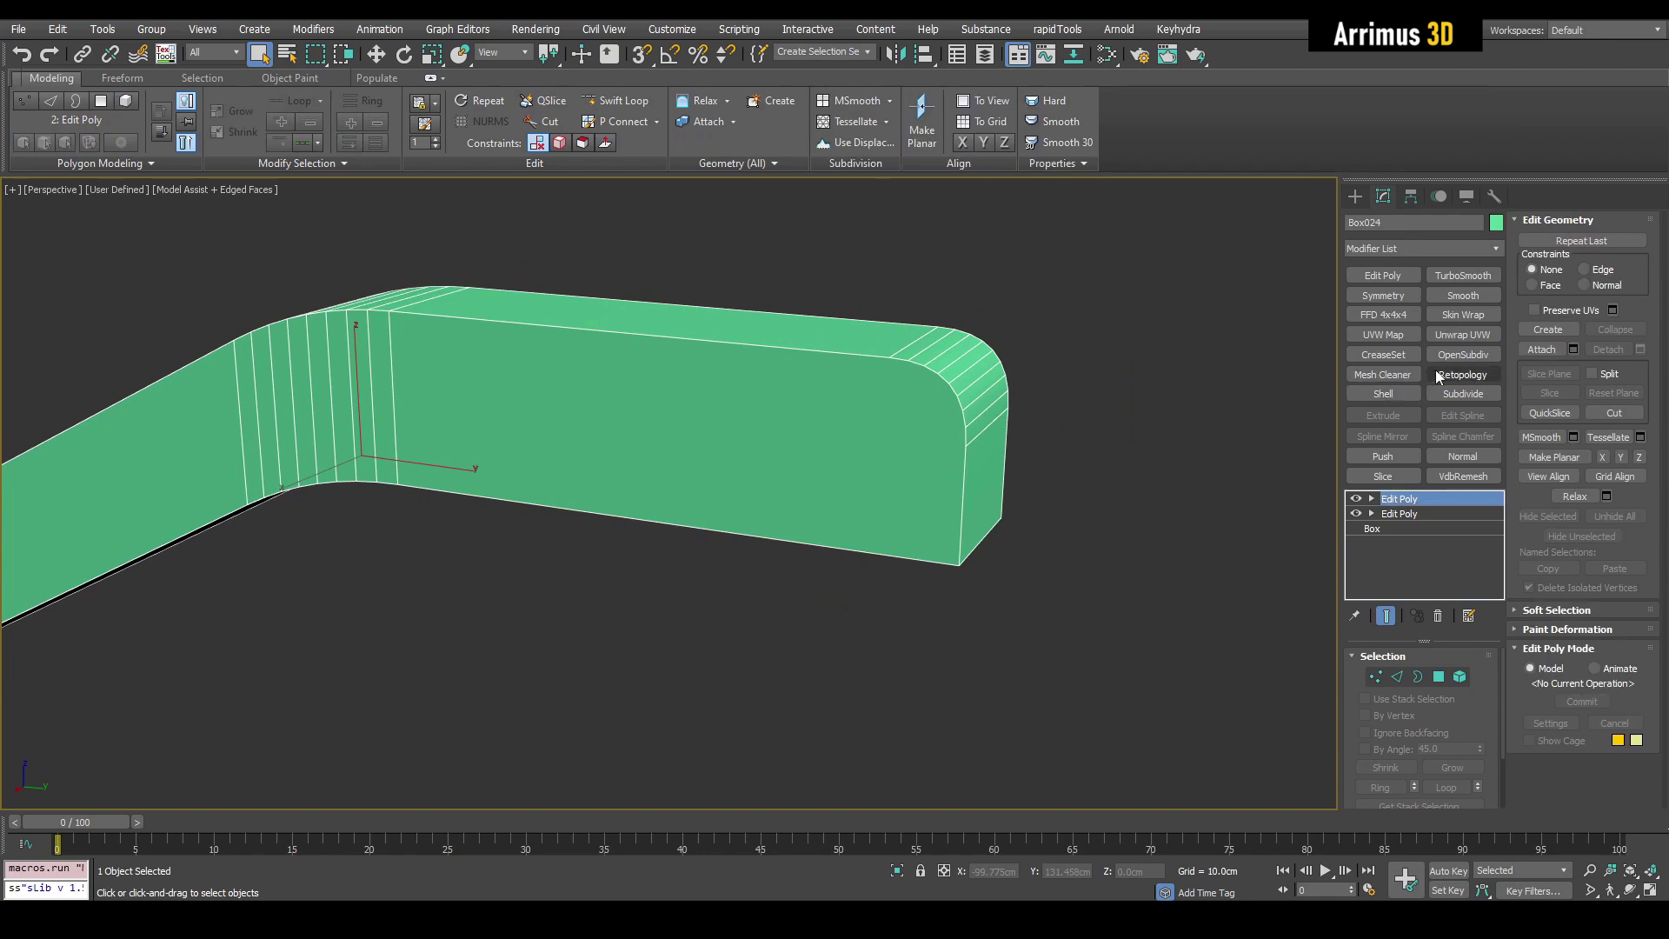
Try a Retopology modifier with a face count of 555, inspect the computed mesh and delete the modifier
{"action": "left_click", "coordinate": [1462, 375]}
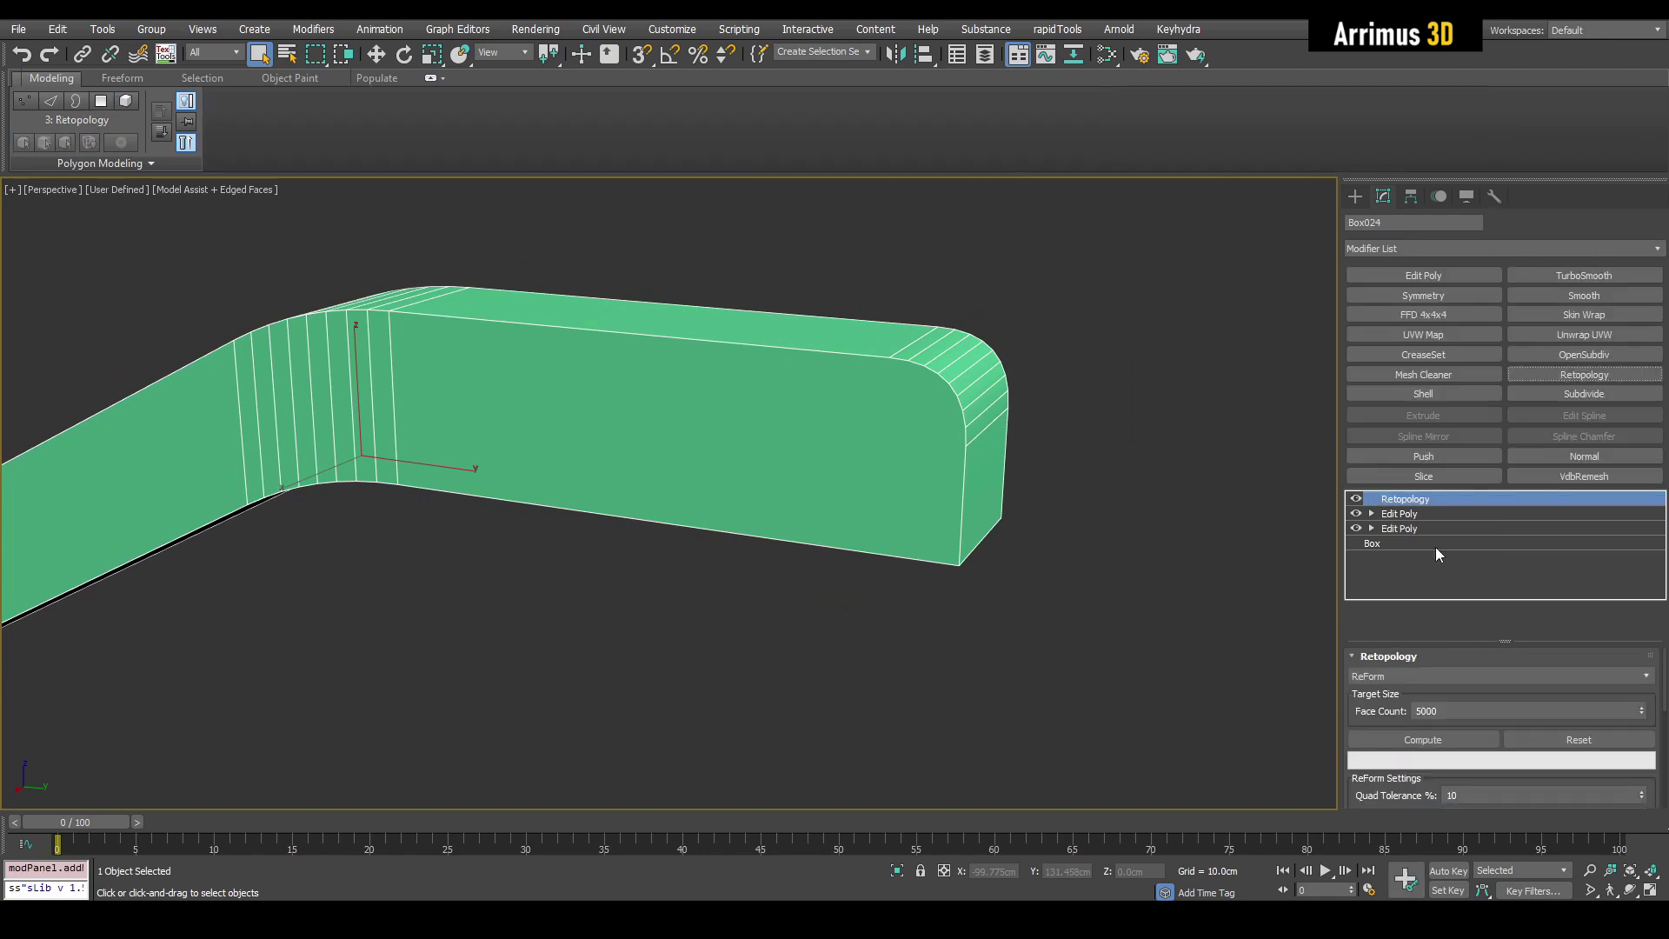
{"action": "type", "text": "555"}
{"action": "left_click", "coordinate": [1433, 742]}
{"action": "middle_click_drag", "start_coordinate": [922, 443], "coordinate": [874, 328], "text": "alt"}
{"action": "middle_click_drag", "start_coordinate": [911, 394], "coordinate": [1096, 366], "text": "alt"}
{"action": "right_click", "coordinate": [1414, 500]}
{"action": "left_click", "coordinate": [1427, 531]}
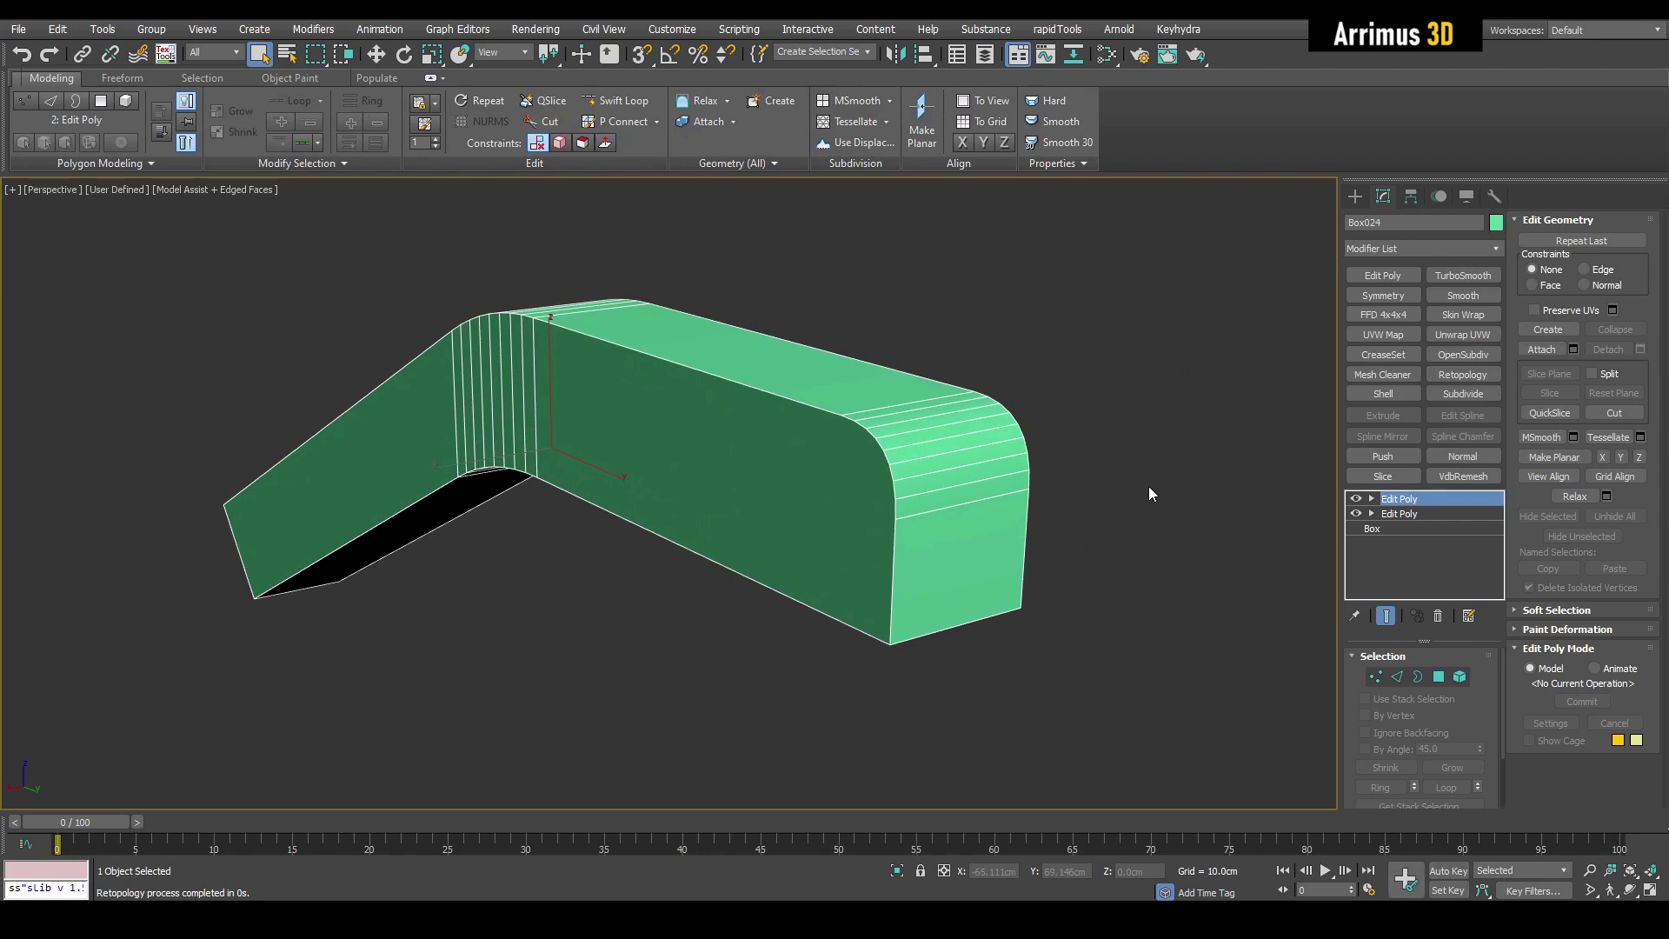
Undo the rounded chamfer at the bar's end
{"action": "key", "text": "ctrl+z"}
{"action": "key", "text": "ctrl+z"}
{"action": "key", "text": "ctrl+z"}
In a third Edit Poly, insert a Swift Loop near the straight section's end and two lengthwise loops along the sides
{"action": "middle_click_drag", "start_coordinate": [1202, 478], "coordinate": [972, 472], "text": "alt"}
{"action": "key", "text": "2"}
{"action": "key", "text": "alt+s"}
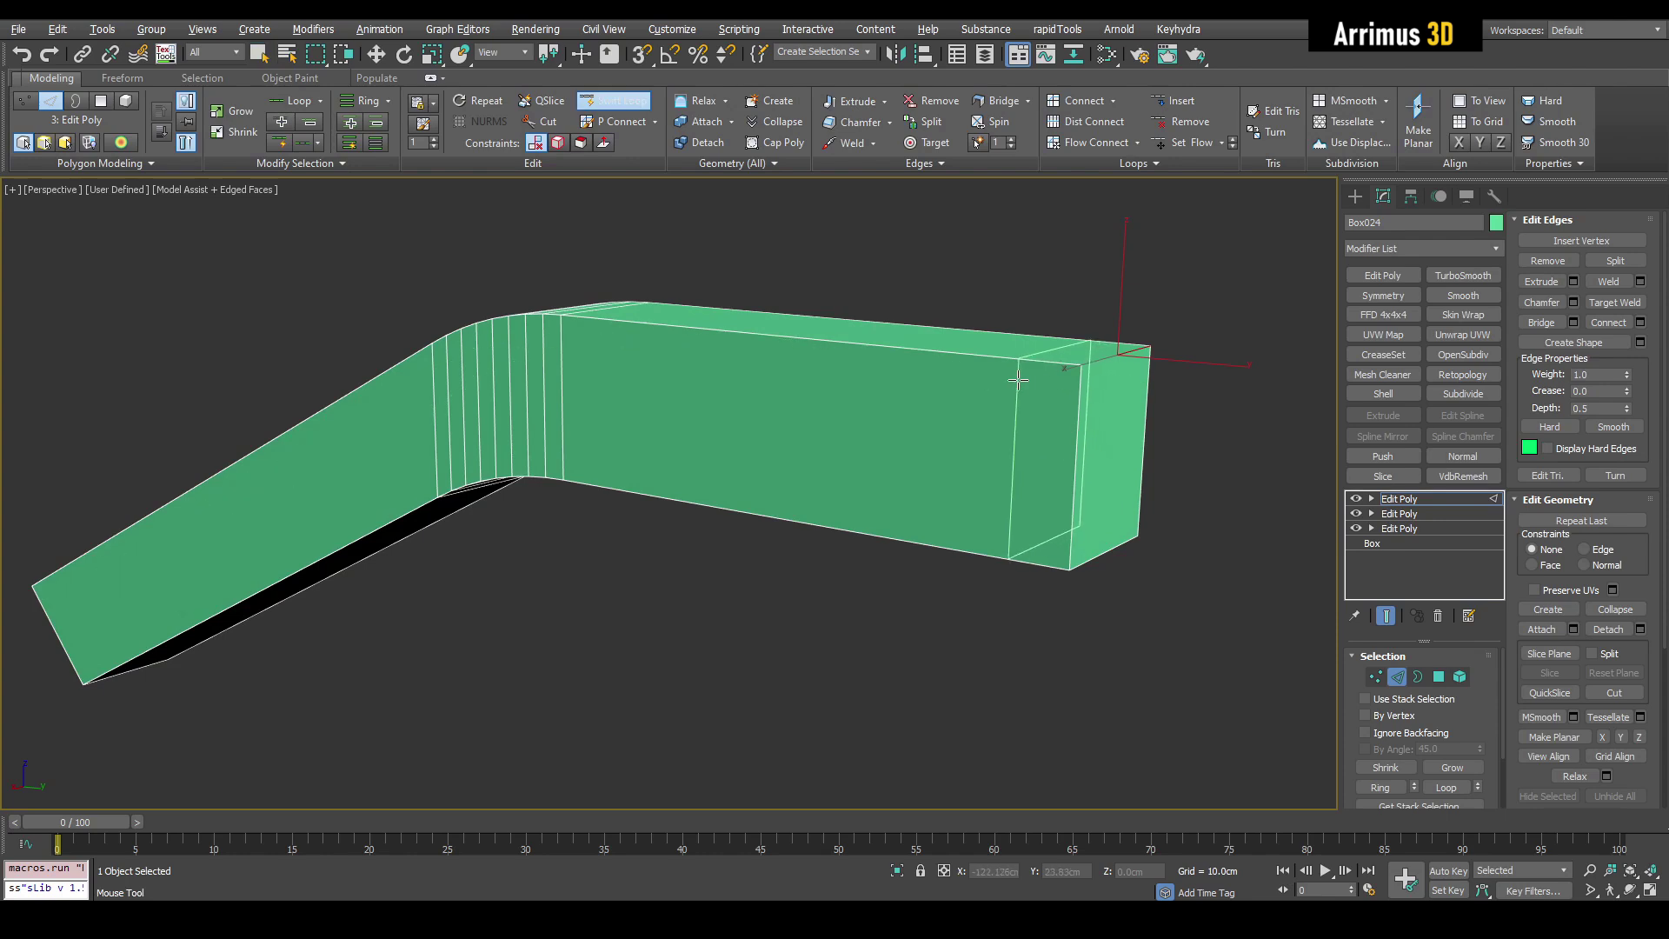
{"action": "left_click", "coordinate": [1075, 419]}
{"action": "left_click", "coordinate": [1070, 514]}
{"action": "right_click", "coordinate": [1070, 513]}
{"action": "left_click", "coordinate": [1111, 388]}
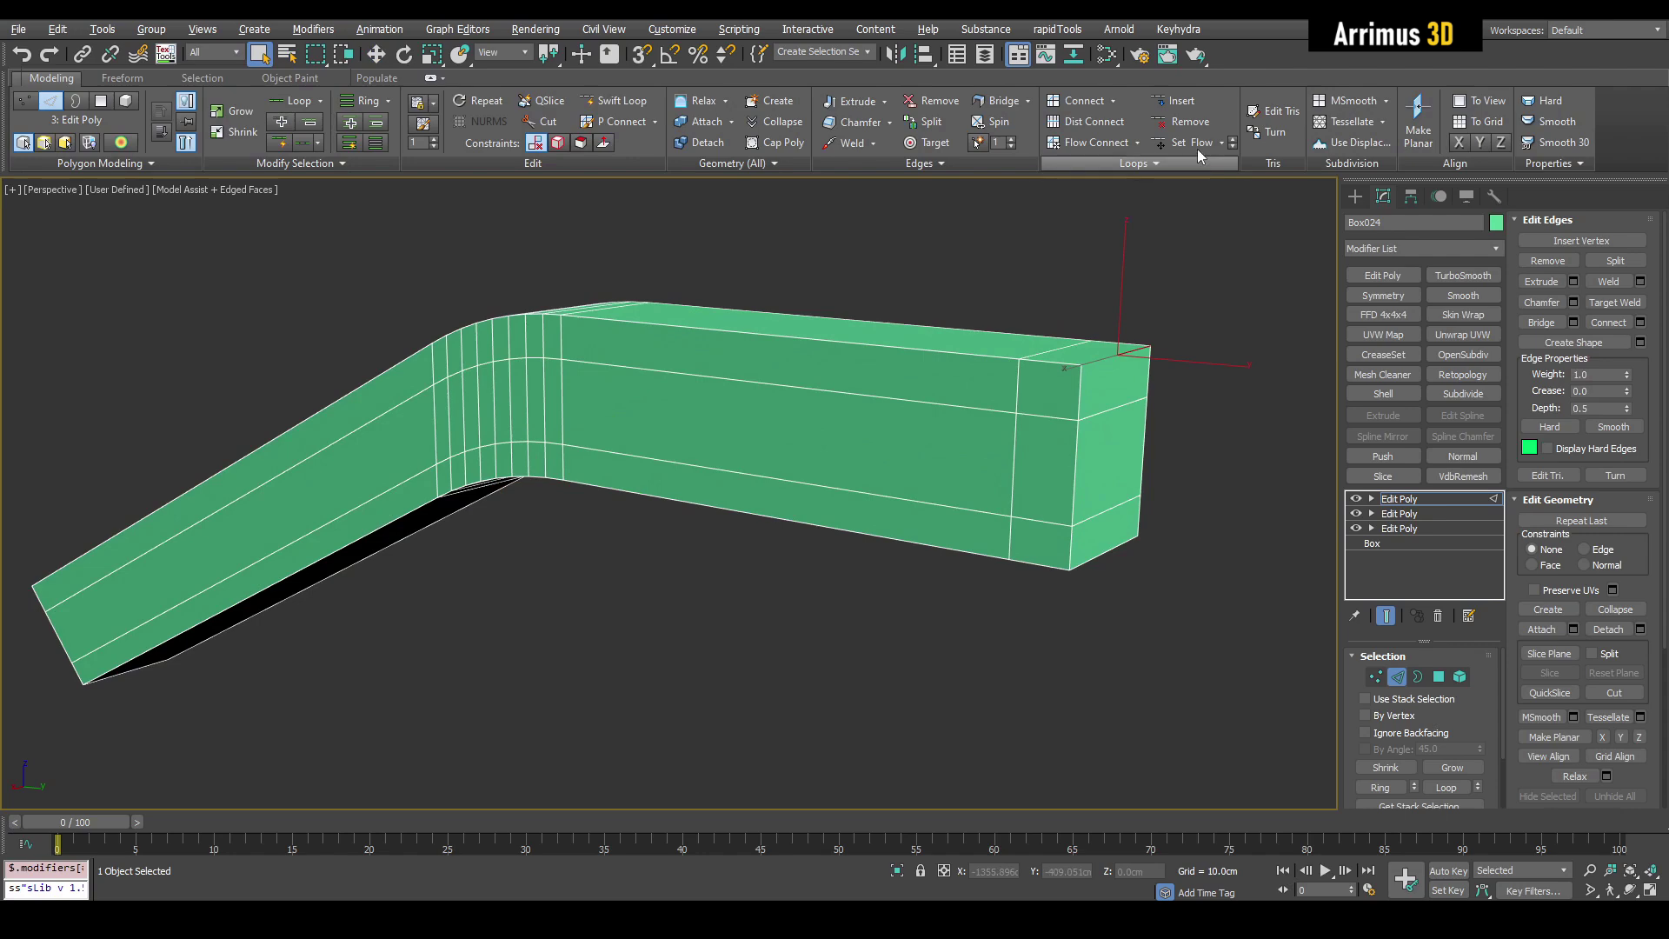
Apply Set Flow to the top edge at the end of the bar's straight section
{"action": "middle_click_drag", "start_coordinate": [1184, 193], "coordinate": [1148, 280], "text": "alt"}
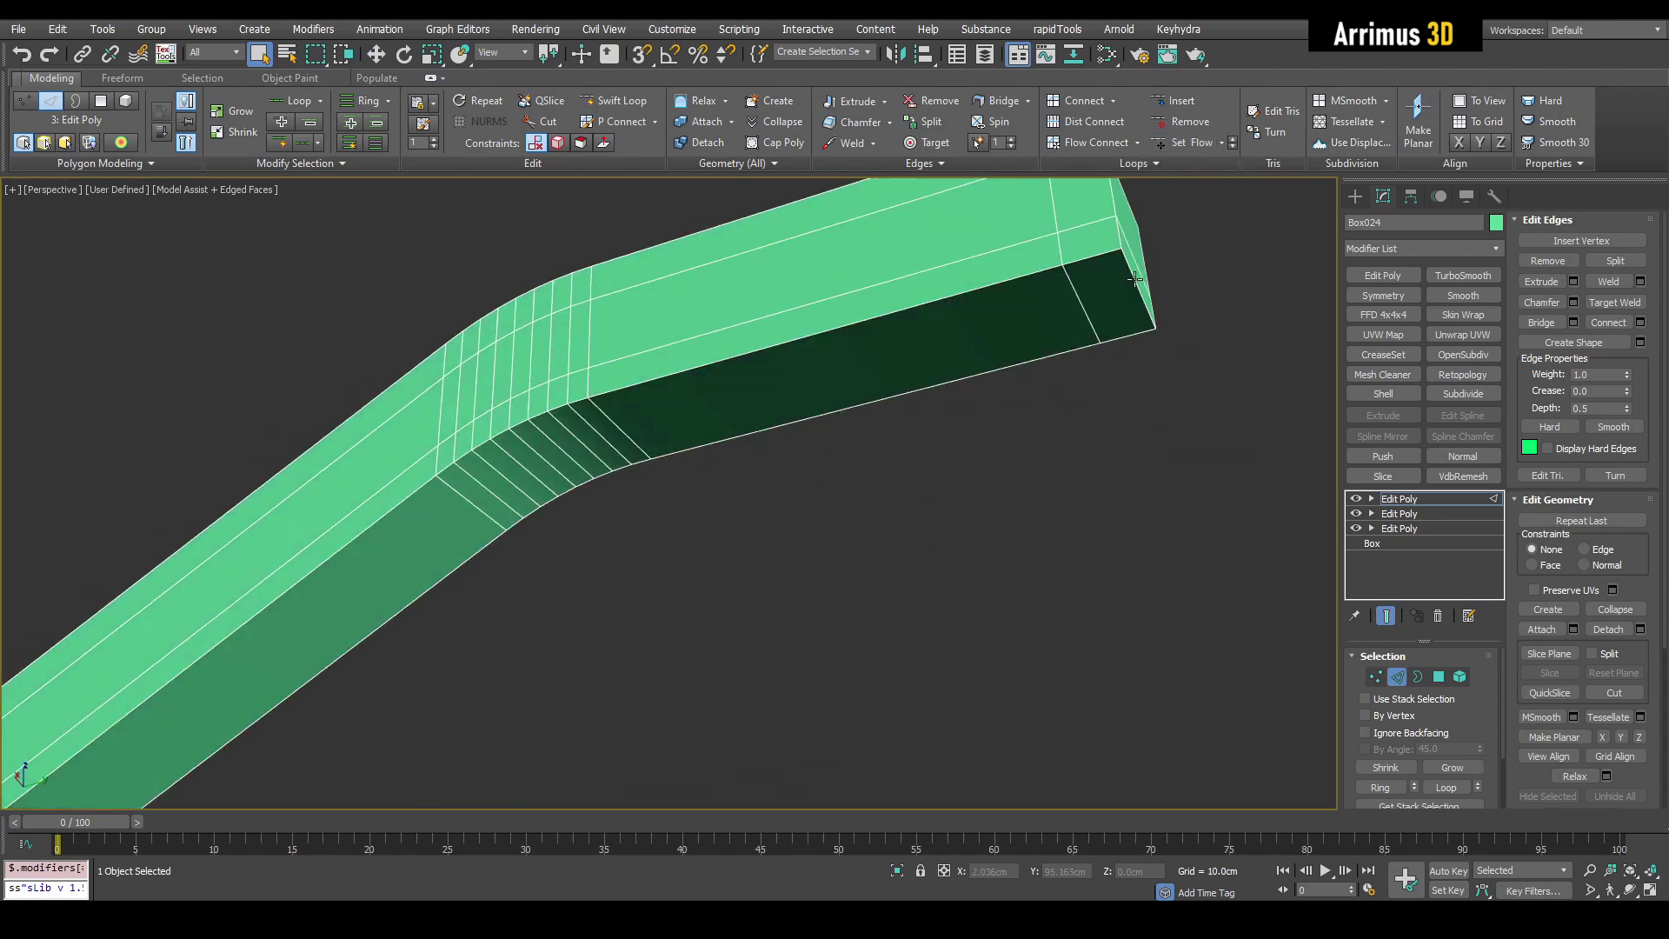
{"action": "left_click", "coordinate": [1212, 144]}
{"action": "middle_click_drag", "start_coordinate": [998, 271], "coordinate": [994, 385], "text": "alt"}
{"action": "left_click", "coordinate": [884, 579]}
Insert a supporting edge loop near the free end of the bar's sloped section
{"action": "middle_click_drag", "start_coordinate": [884, 579], "coordinate": [719, 560], "text": "alt"}
{"action": "key", "text": "shift+z"}
{"action": "key", "text": "shift+z"}
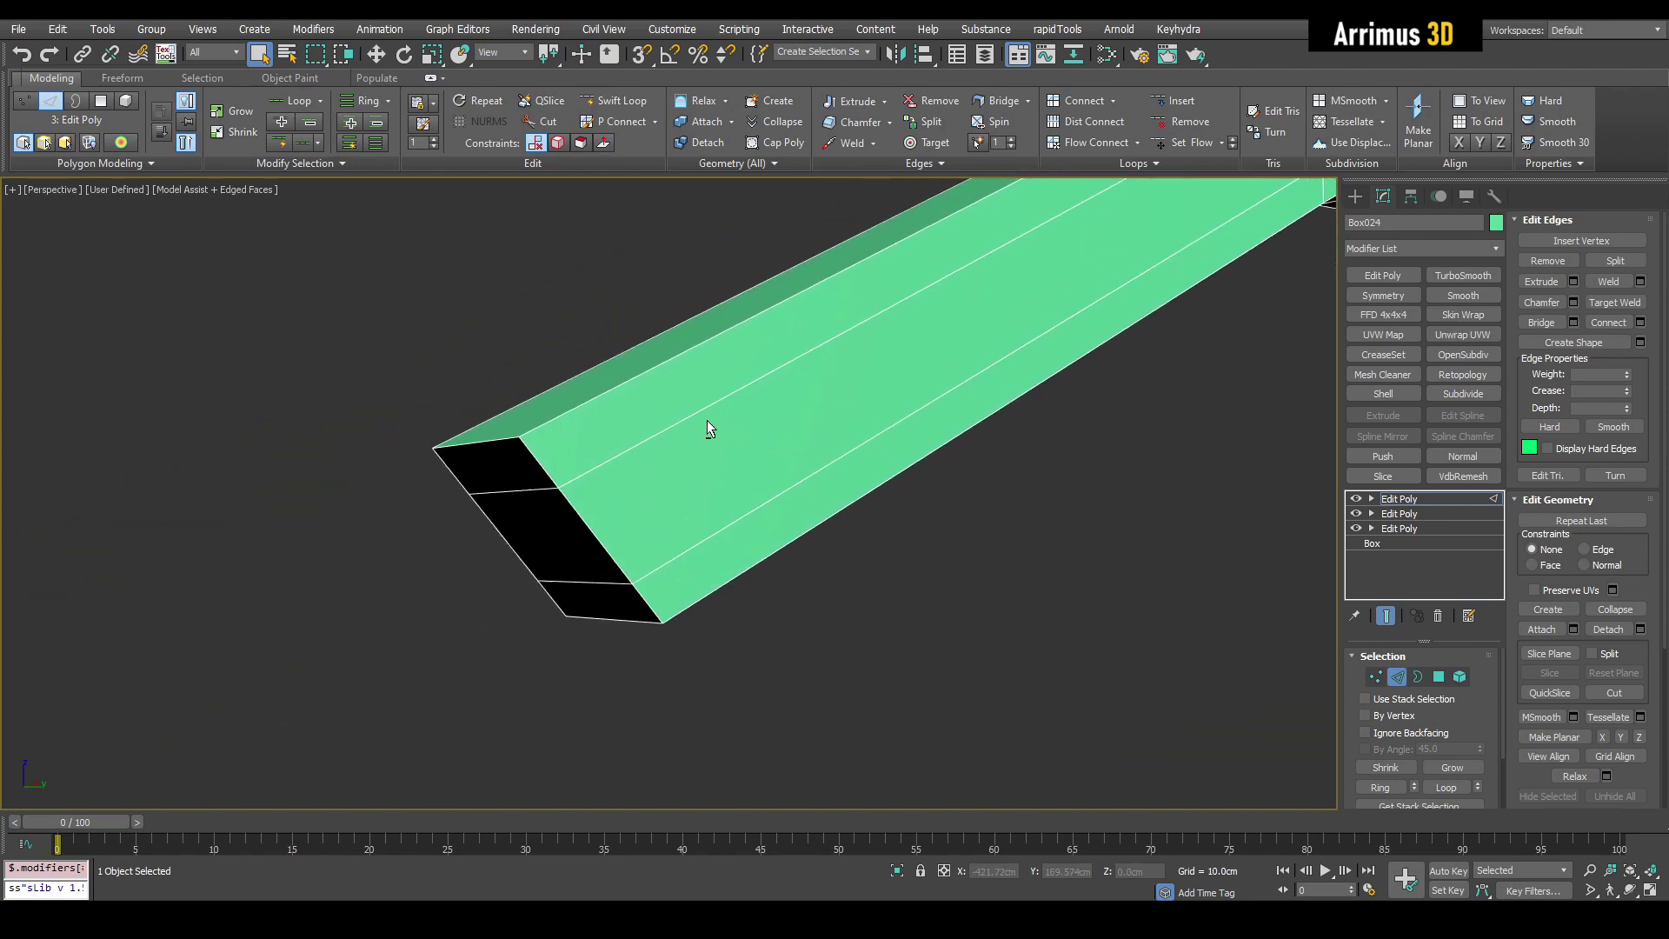
{"action": "left_click", "coordinate": [623, 455]}
{"action": "right_click", "coordinate": [624, 455]}
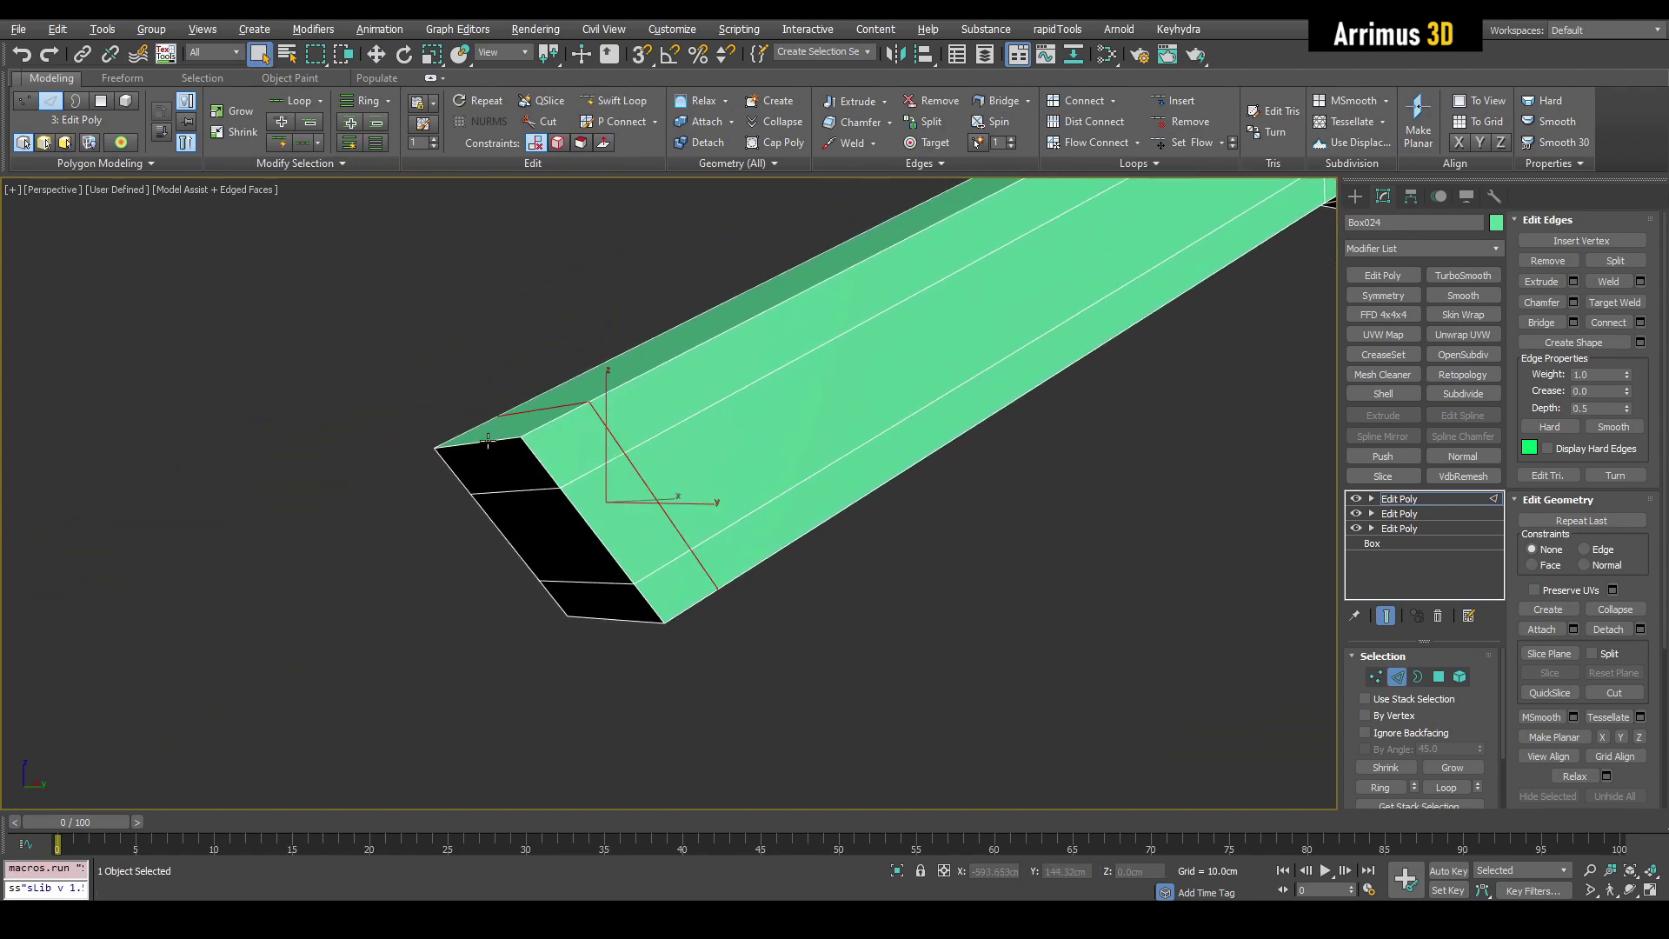
Apply Set Flow to the upper and lower corner edges at the free end of the bar's sloped section
{"action": "left_click", "coordinate": [487, 442]}
{"action": "key", "text": "semicolon"}
{"action": "key", "text": "semicolon"}
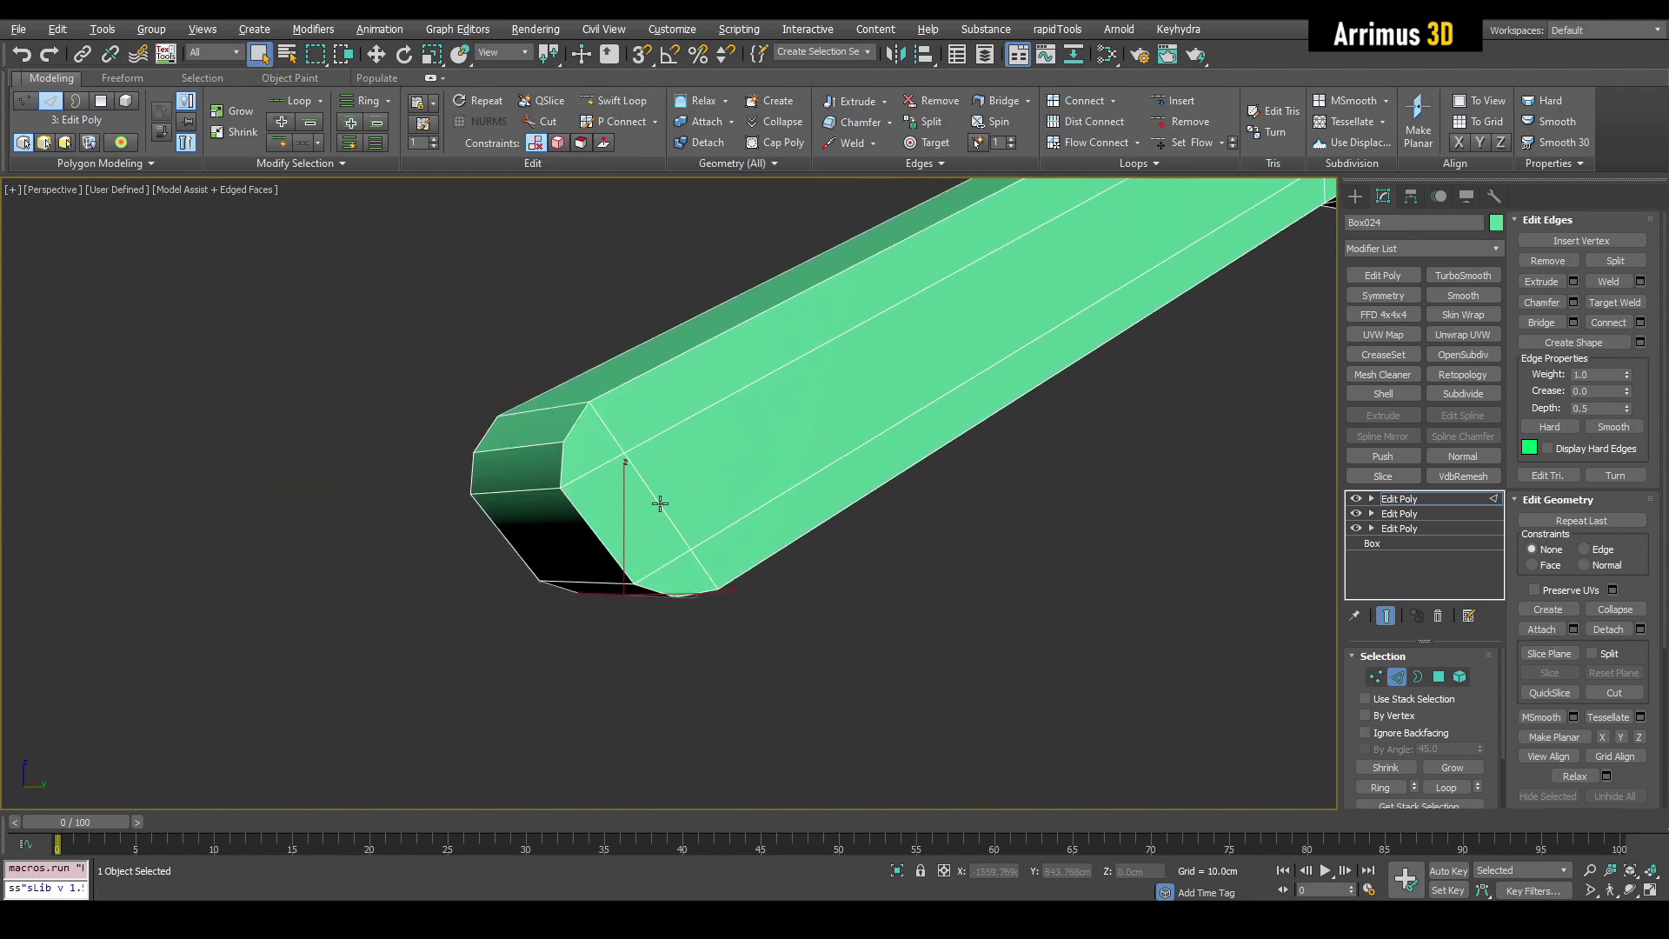
{"action": "middle_click_drag", "start_coordinate": [659, 501], "coordinate": [671, 551], "text": "alt"}
{"action": "left_click", "coordinate": [617, 539]}
{"action": "scroll", "coordinate": [671, 551], "scroll_direction": "down", "scroll_amount": 4}
{"action": "middle_click_drag", "start_coordinate": [617, 449], "coordinate": [668, 504], "text": "alt"}
{"action": "middle_click_drag", "start_coordinate": [1135, 445], "coordinate": [879, 476]}
{"action": "key", "text": "2"}
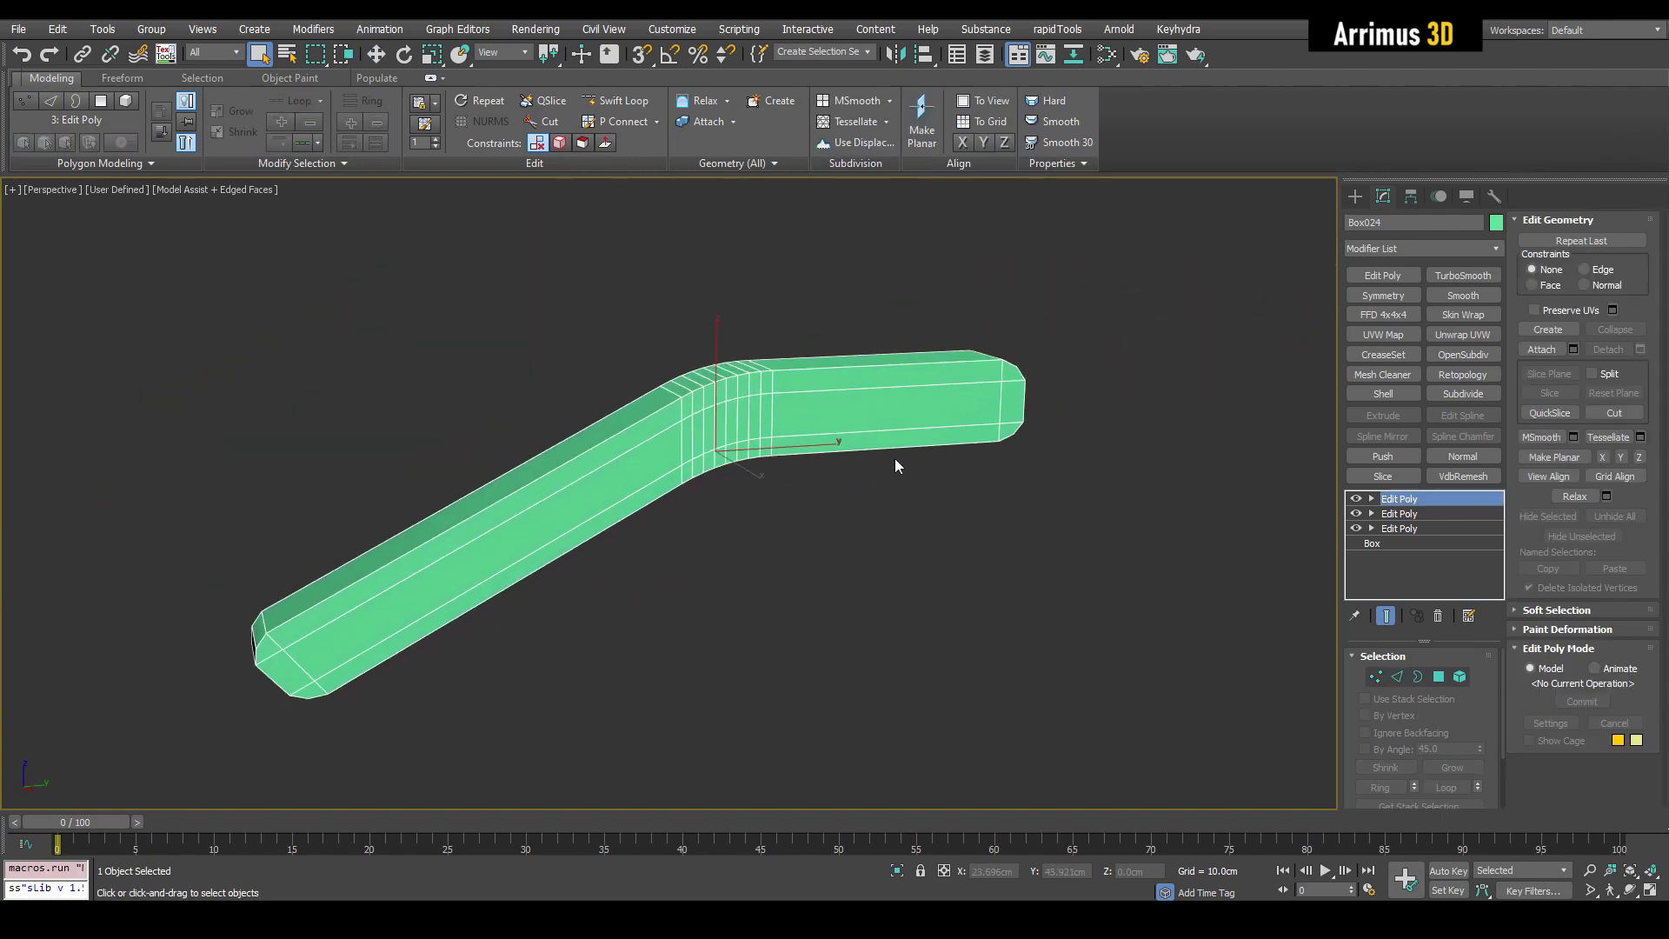
In a new Edit Poly, select the polygons of the bar's flat side faces and inset them slightly
{"action": "key", "text": "ctrl+e"}
{"action": "key", "text": "4"}
{"action": "key", "text": "alt+a"}
{"action": "left_click", "coordinate": [900, 400]}
{"action": "middle_click_drag", "start_coordinate": [900, 400], "coordinate": [896, 445], "text": "alt"}
{"action": "scroll", "coordinate": [867, 390], "scroll_direction": "up", "scroll_amount": 2}
{"action": "key", "text": "alt+a"}
{"action": "scroll", "coordinate": [896, 444], "scroll_direction": "up", "scroll_amount": 4}
{"action": "left_click_drag", "start_coordinate": [962, 400], "coordinate": [960, 409]}
{"action": "right_click", "coordinate": [960, 409]}
{"action": "key", "text": "4"}
{"action": "scroll", "coordinate": [960, 411], "scroll_direction": "down", "scroll_amount": 3}
{"action": "mouse_move", "coordinate": [966, 429]}
{"action": "middle_mouse_down"}
{"action": "mouse_move", "coordinate": [938, 446]}
{"action": "mouse_move", "coordinate": [991, 421]}
{"action": "mouse_move", "coordinate": [968, 436]}
{"action": "middle_mouse_up"}
Add a TurboSmooth modifier with 3 iterations and turn on Isoline Display
{"action": "left_click", "coordinate": [1460, 275]}
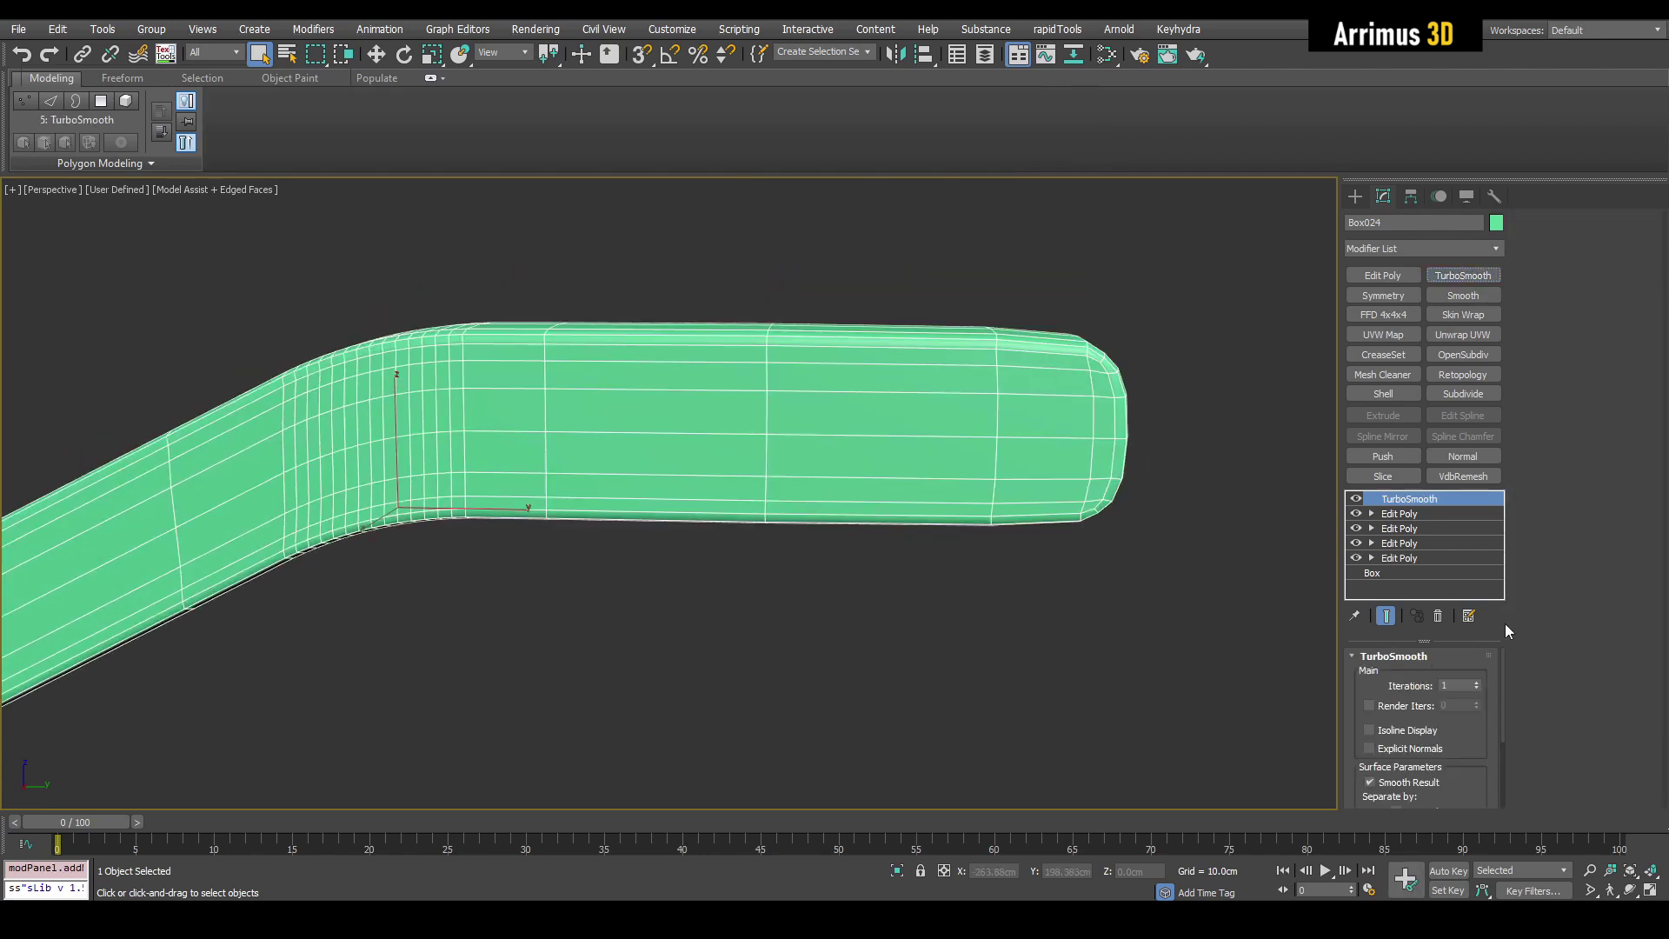
{"action": "left_click", "coordinate": [1476, 683]}
{"action": "left_click", "coordinate": [1477, 683]}
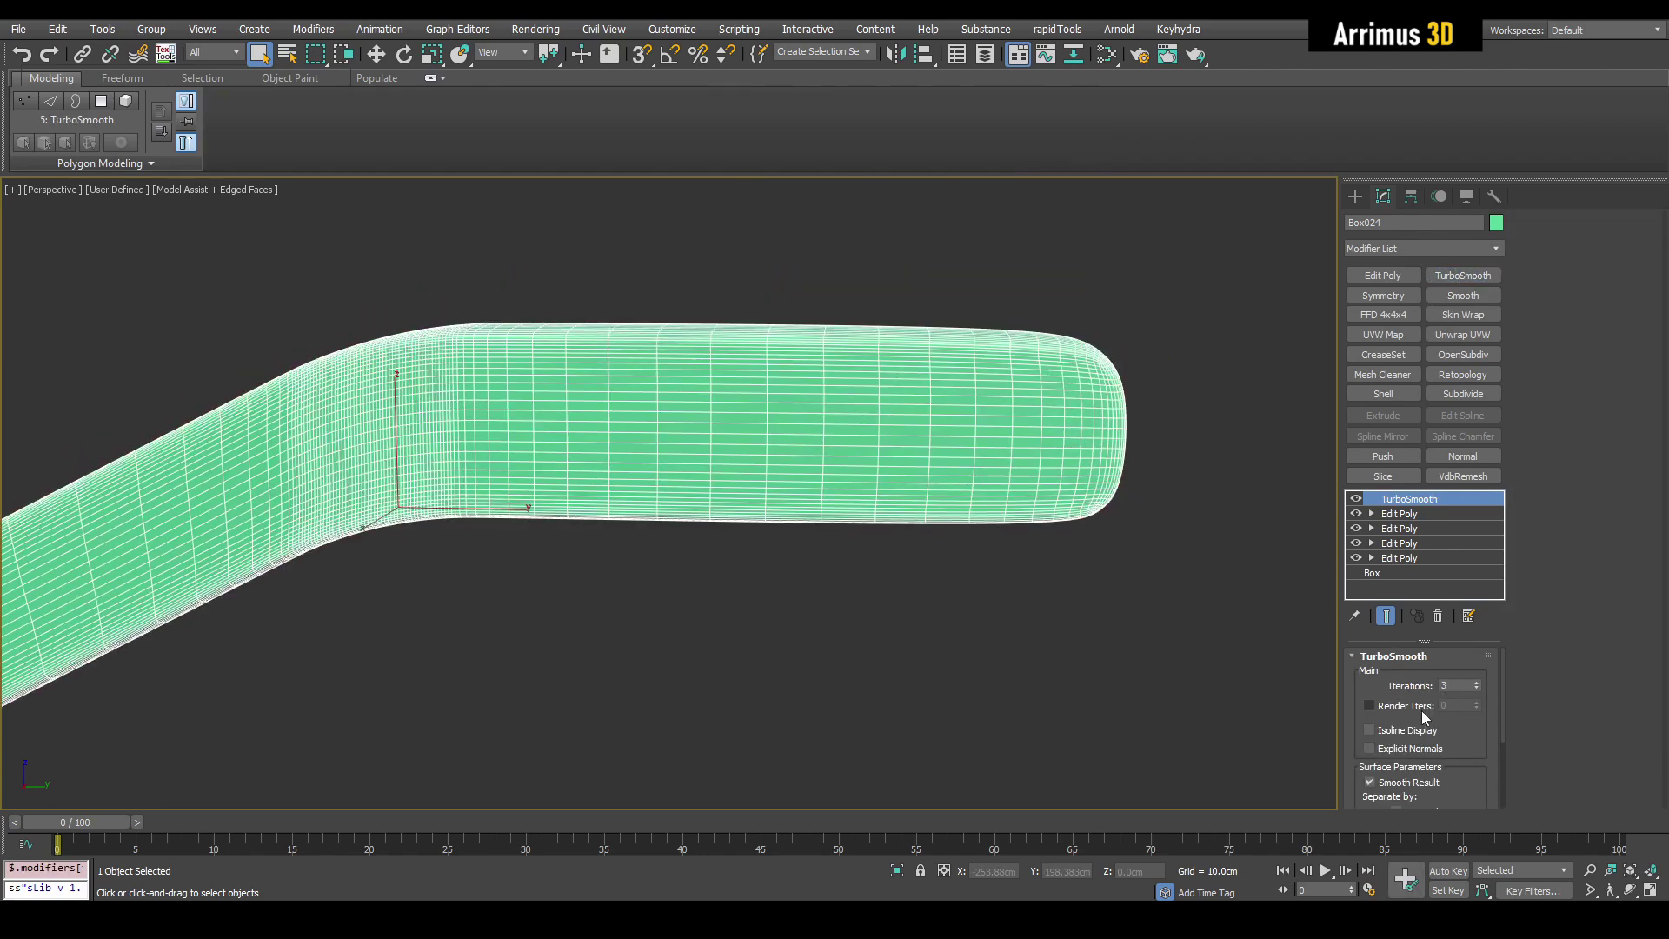
{"action": "left_click", "coordinate": [1370, 730]}
Compare the straight section's end with TurboSmooth on and off, with edges shown and hidden
{"action": "middle_click_drag", "start_coordinate": [1052, 434], "coordinate": [987, 412], "text": "alt"}
{"action": "scroll", "coordinate": [984, 373], "scroll_direction": "up", "scroll_amount": 3}
{"action": "key", "text": "F4"}
{"action": "middle_click_drag", "start_coordinate": [1239, 467], "coordinate": [1301, 480]}
{"action": "left_click", "coordinate": [1356, 499]}
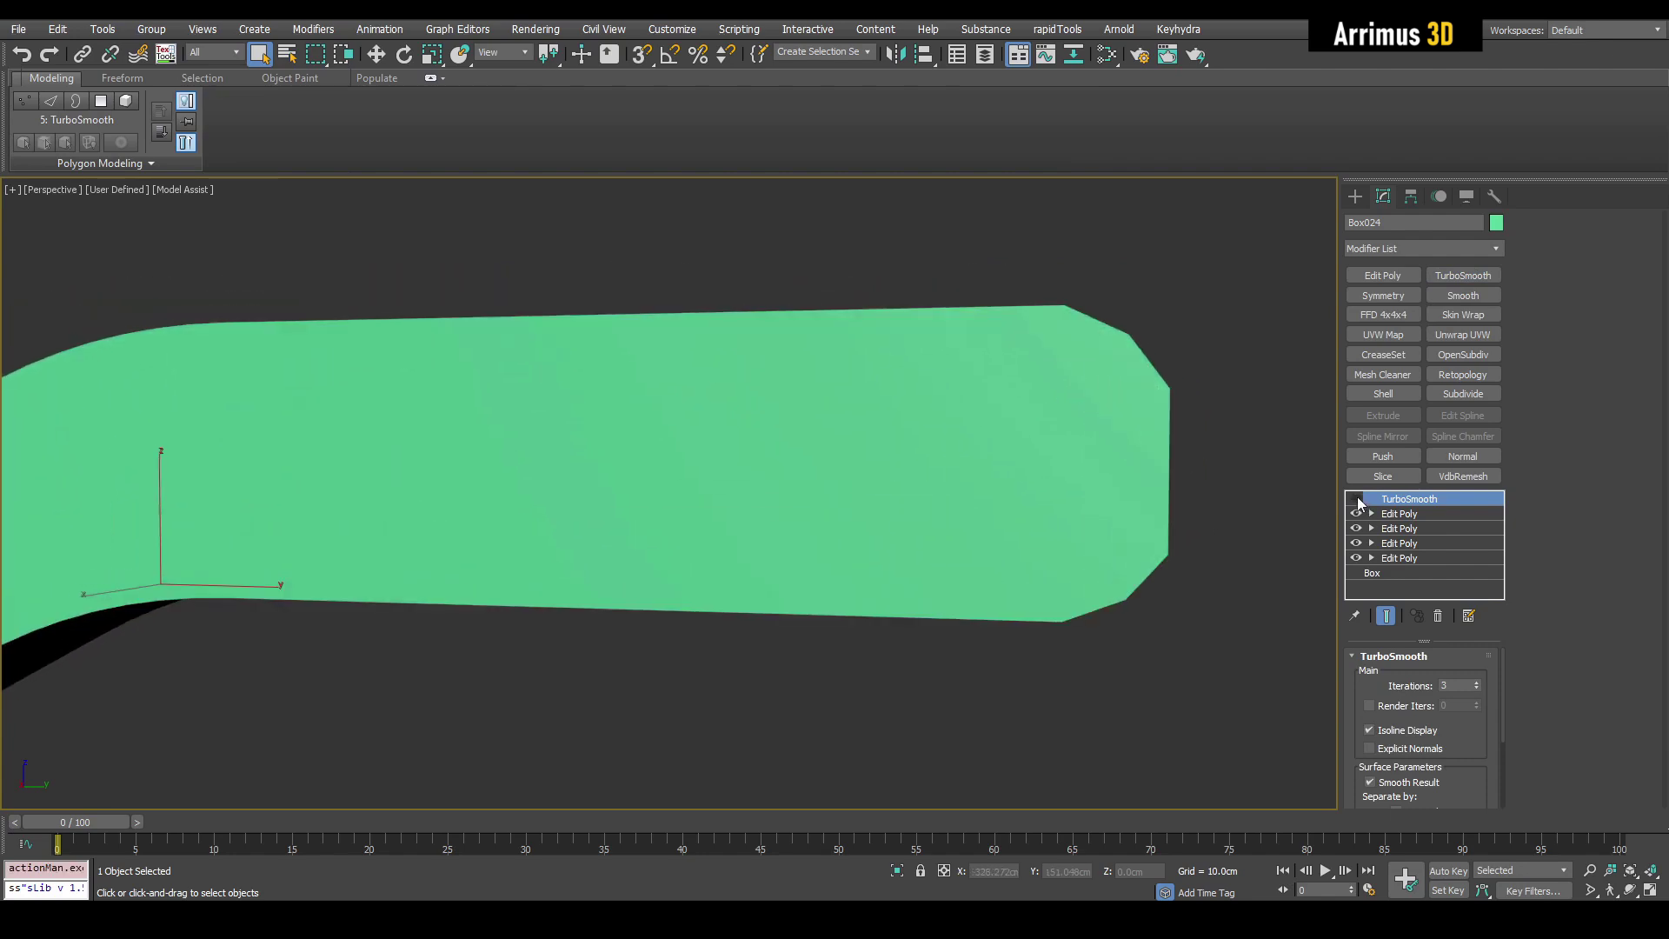
{"action": "key", "text": "F4"}
{"action": "key", "text": "F4"}
{"action": "left_click", "coordinate": [1357, 499]}
{"action": "left_click", "coordinate": [1355, 499]}
{"action": "left_click", "coordinate": [1355, 500]}
{"action": "key", "text": "F4"}
{"action": "left_click", "coordinate": [1355, 500]}
In a new Edit Poly below TurboSmooth, insert a crosswise loop near the straight section's end and a lengthwise loop along the side's middle
{"action": "left_click", "coordinate": [1426, 518]}
{"action": "key", "text": "e"}
{"action": "key", "text": "1"}
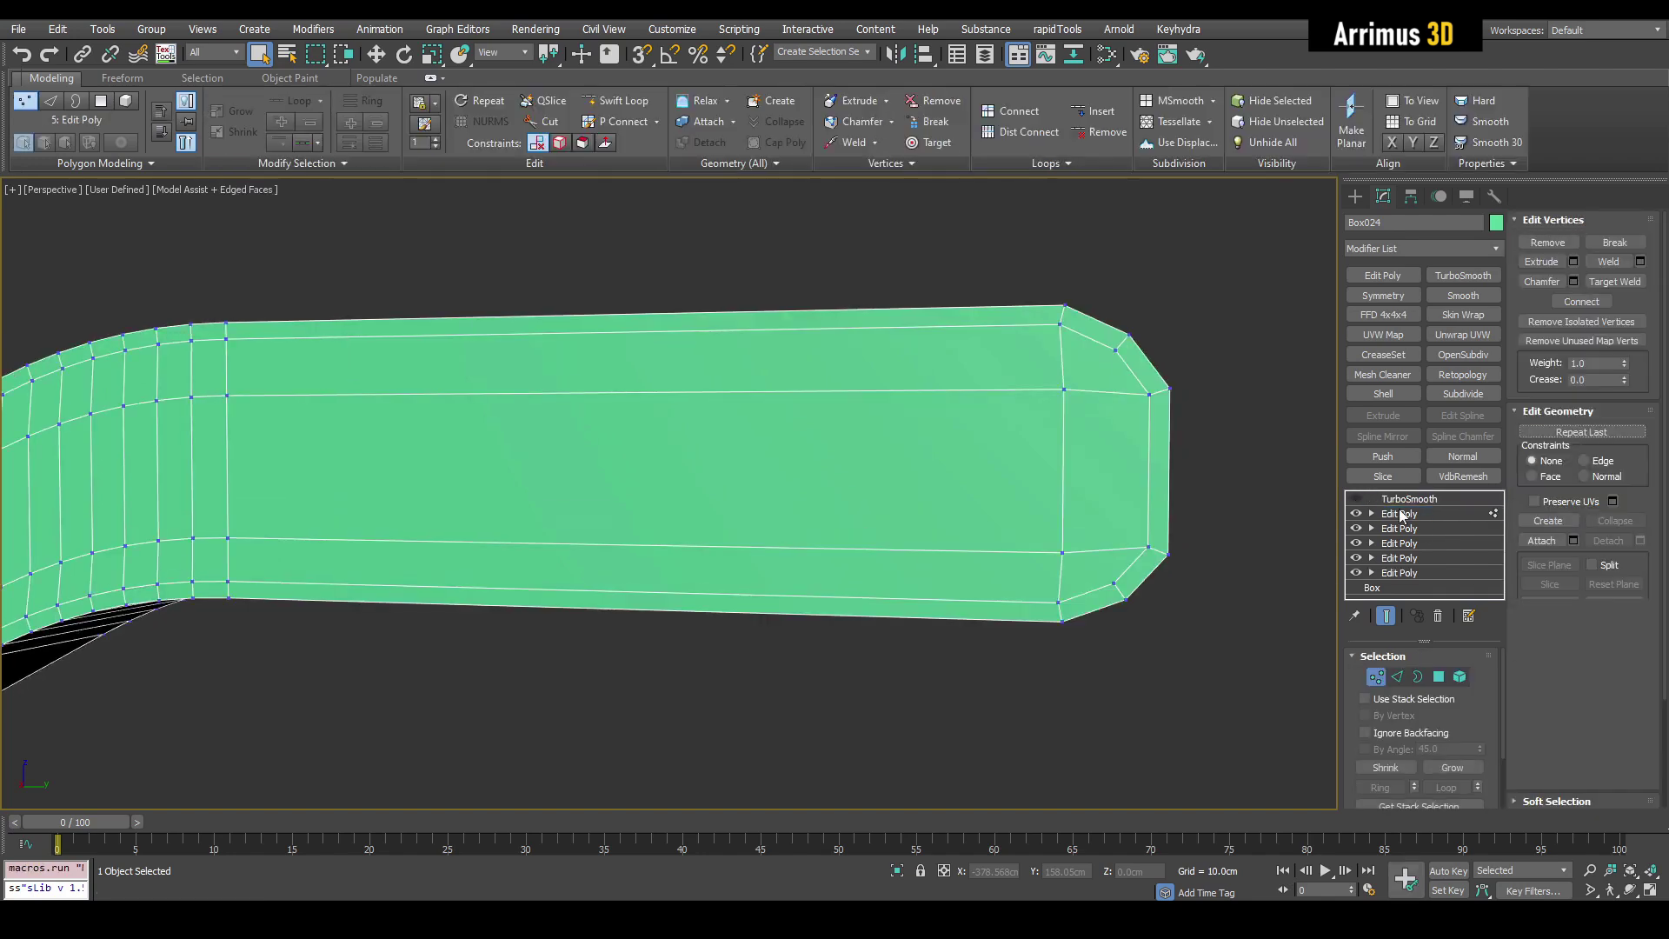
{"action": "right_click", "coordinate": [1008, 348]}
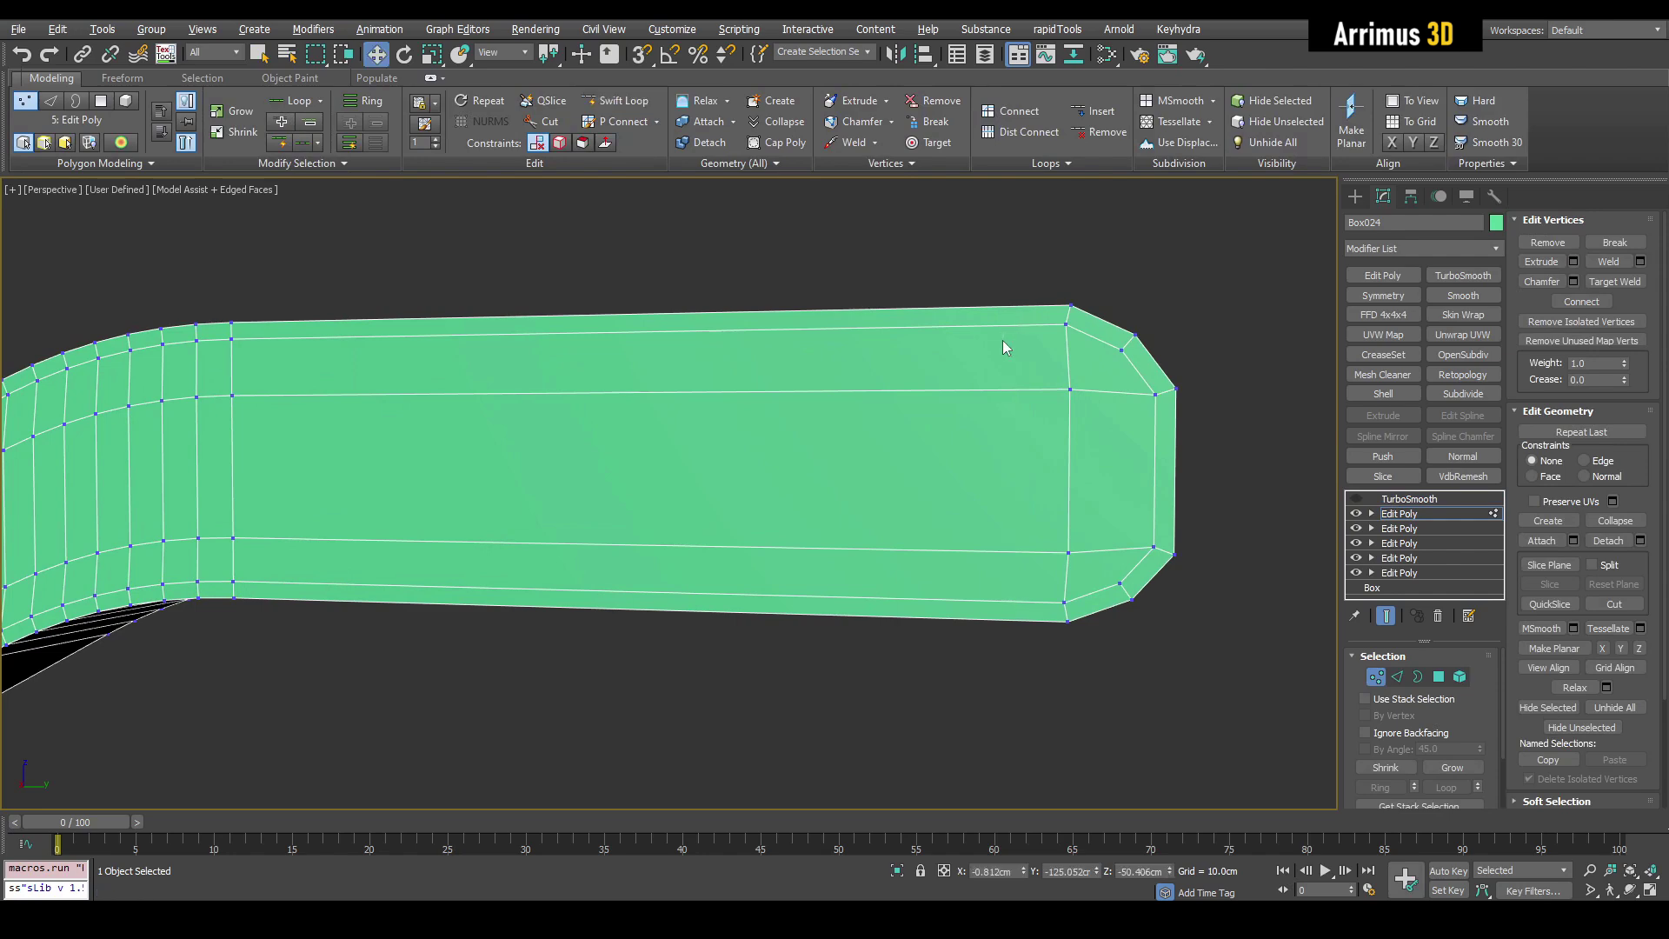
{"action": "mouse_move", "coordinate": [1009, 348]}
{"action": "middle_mouse_down", "text": "alt"}
{"action": "mouse_move", "coordinate": [1054, 341]}
{"action": "mouse_move", "coordinate": [999, 426]}
{"action": "mouse_move", "coordinate": [1036, 476]}
{"action": "mouse_move", "coordinate": [1007, 380]}
{"action": "middle_mouse_up", "text": "alt"}
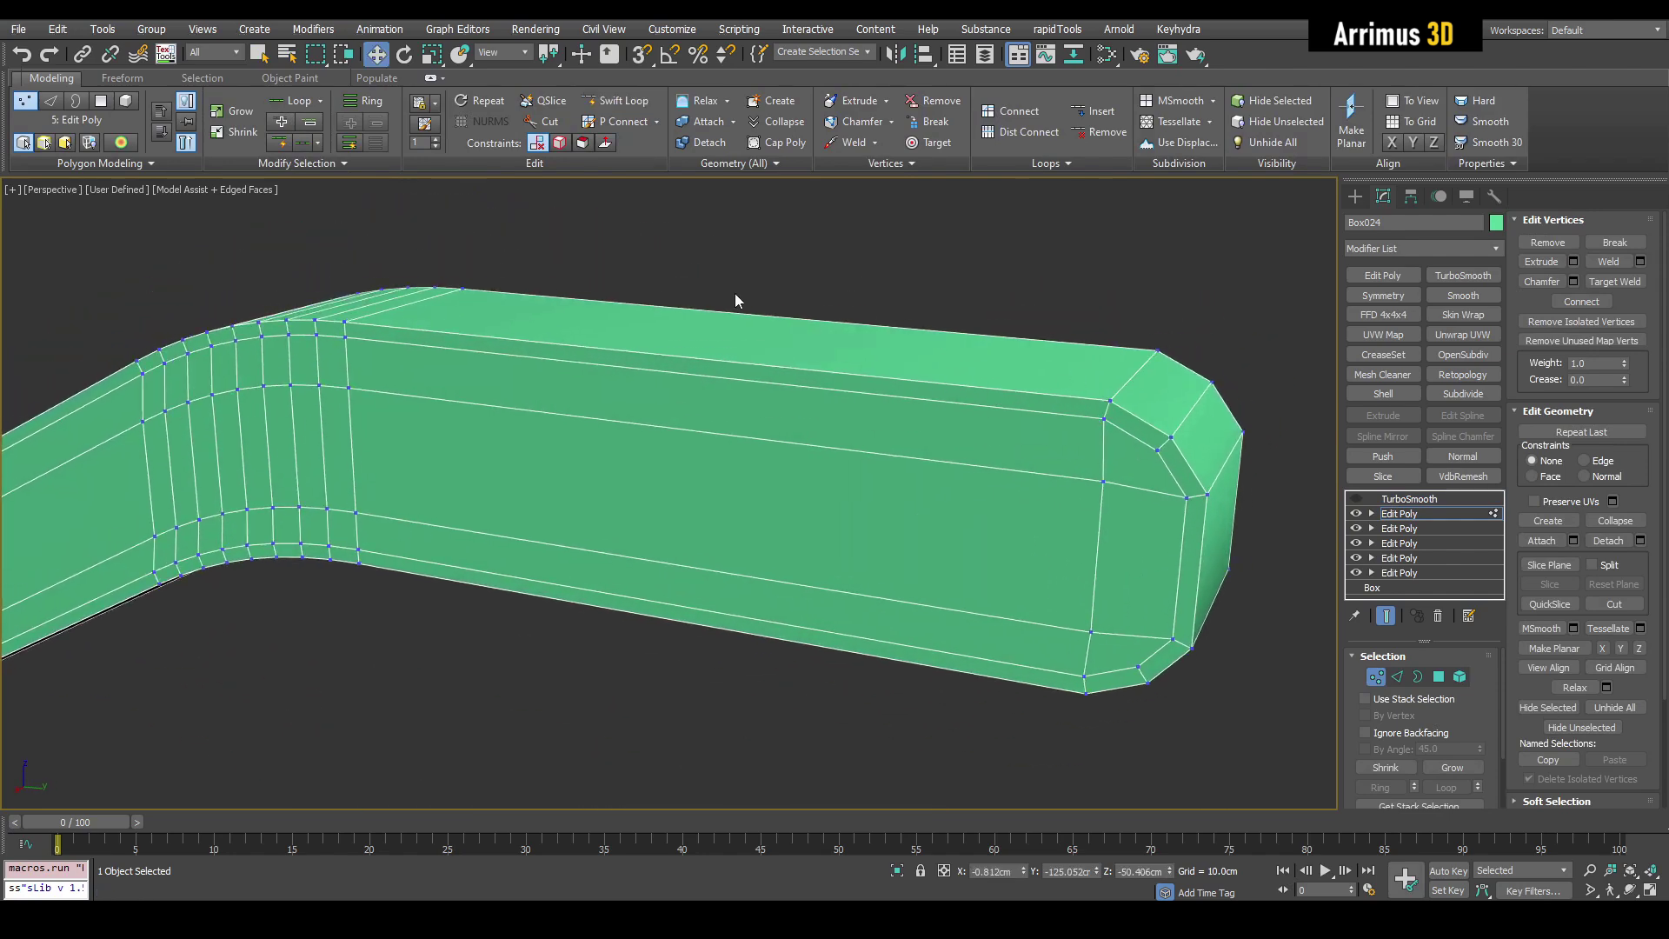
{"action": "key", "text": "alt+1"}
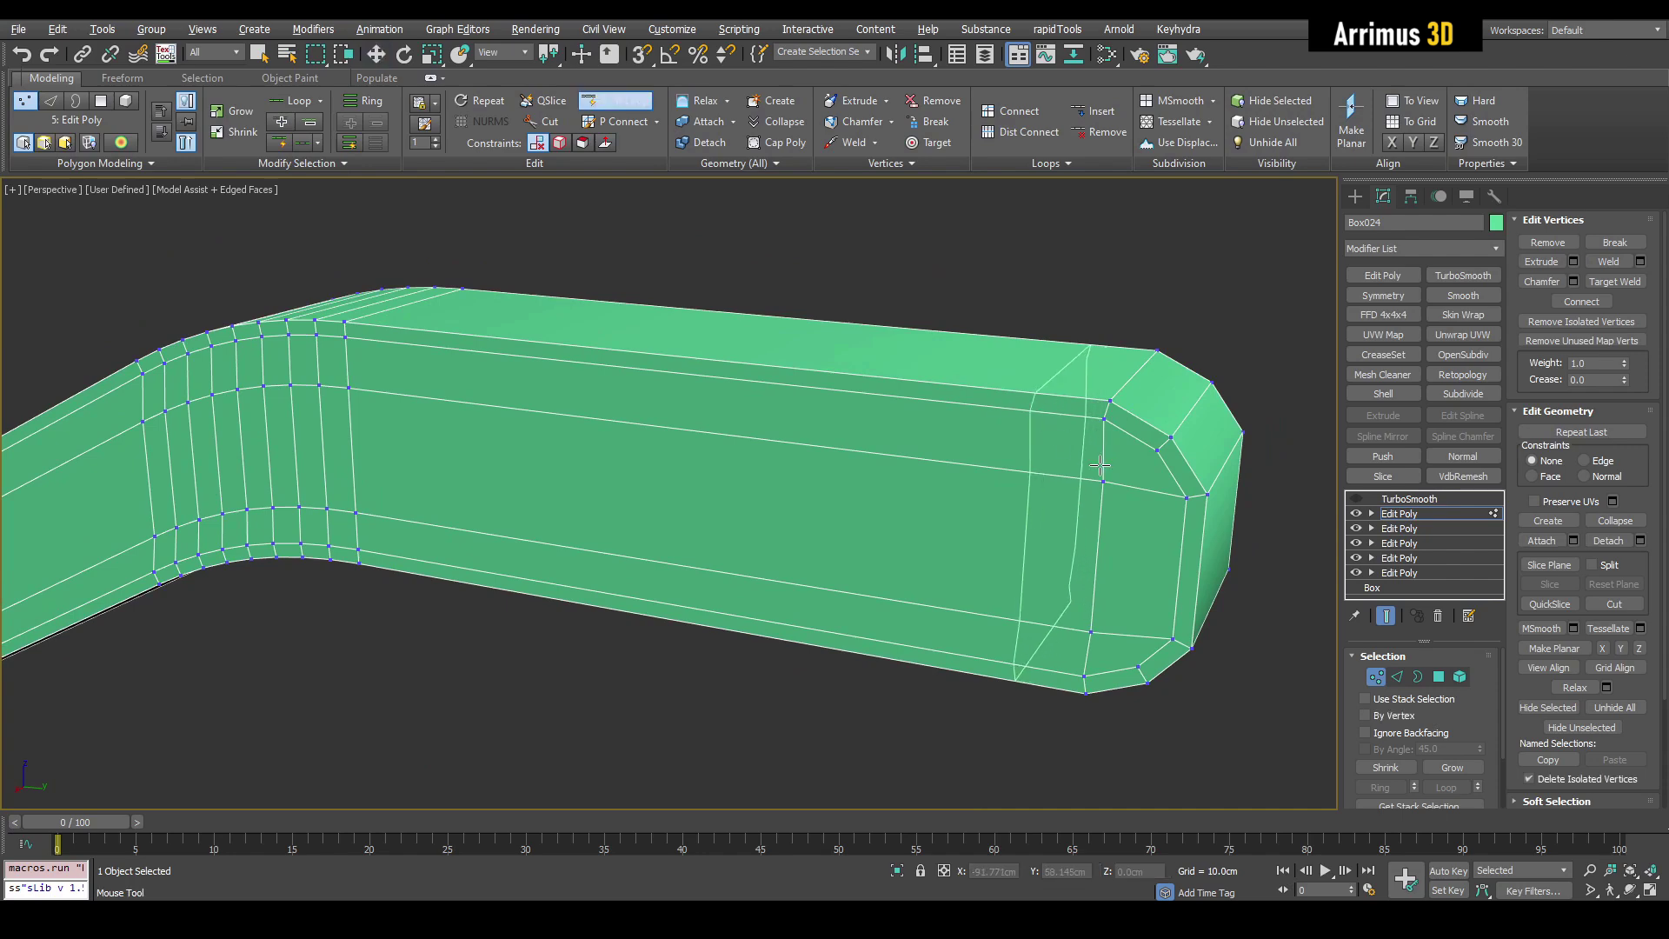
{"action": "left_click", "coordinate": [1048, 398]}
{"action": "middle_click_drag", "start_coordinate": [1047, 398], "coordinate": [1089, 346], "text": "alt"}
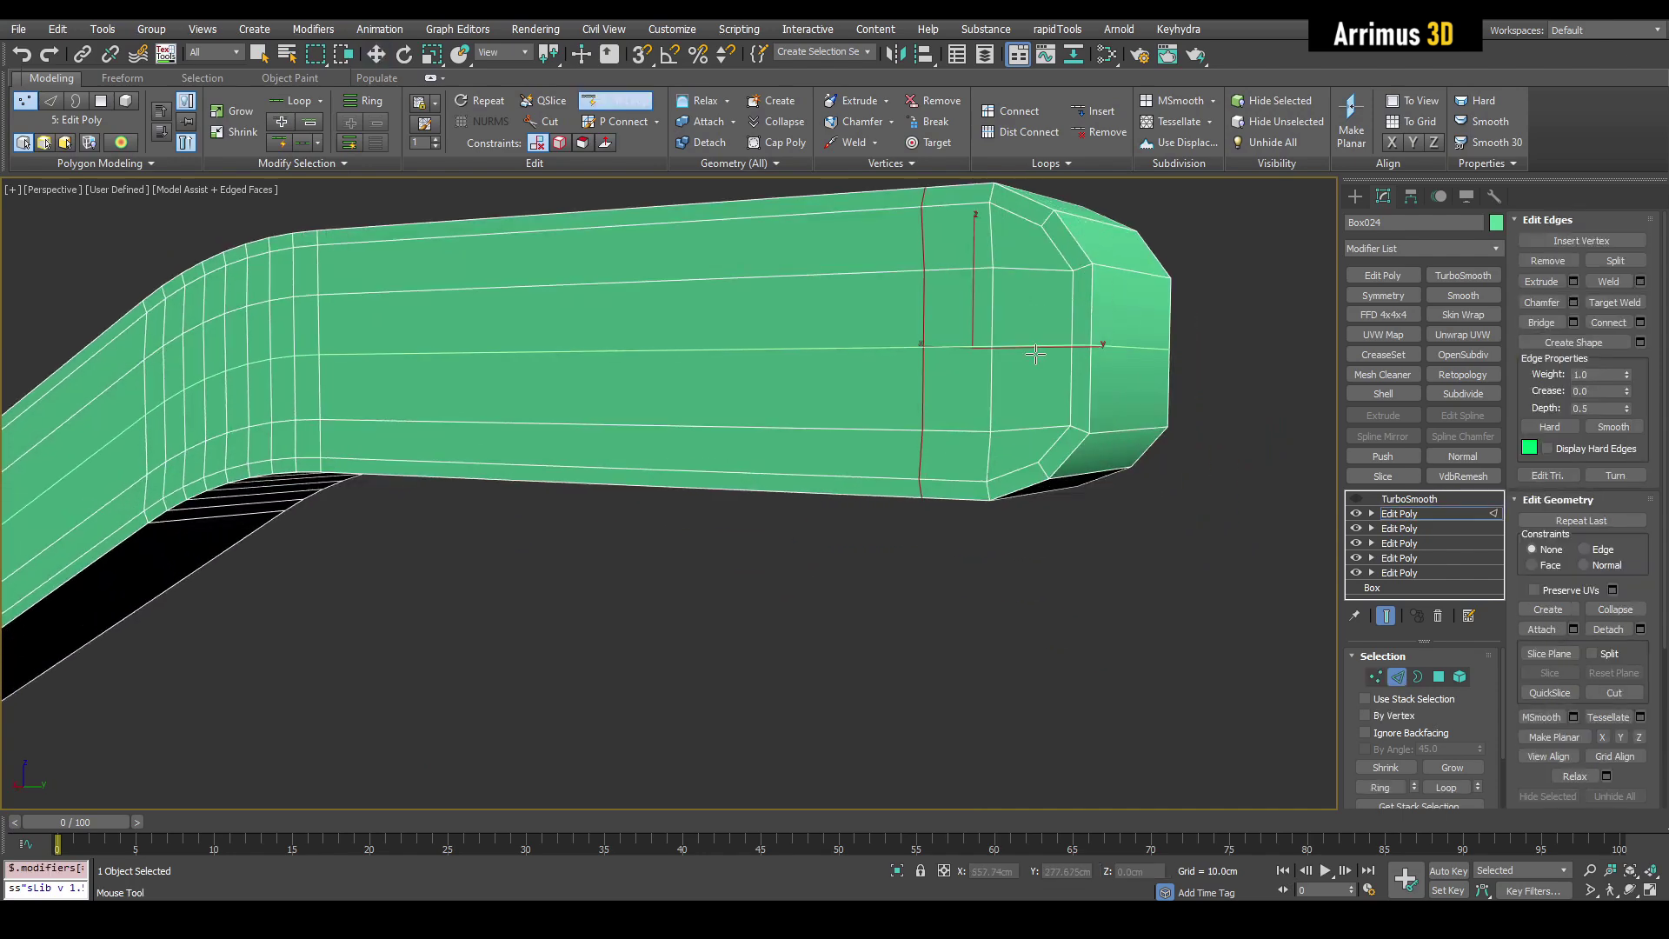
{"action": "left_click", "coordinate": [956, 359]}
Insert crosswise Swift Loops beside the bend and near the free end of the sloped section
{"action": "middle_click_drag", "start_coordinate": [956, 359], "coordinate": [904, 370], "text": "alt"}
{"action": "middle_click_drag", "start_coordinate": [557, 304], "coordinate": [913, 374]}
{"action": "middle_click_drag", "start_coordinate": [913, 374], "coordinate": [799, 250], "text": "alt"}
{"action": "scroll", "coordinate": [719, 339], "scroll_direction": "down", "scroll_amount": 5}
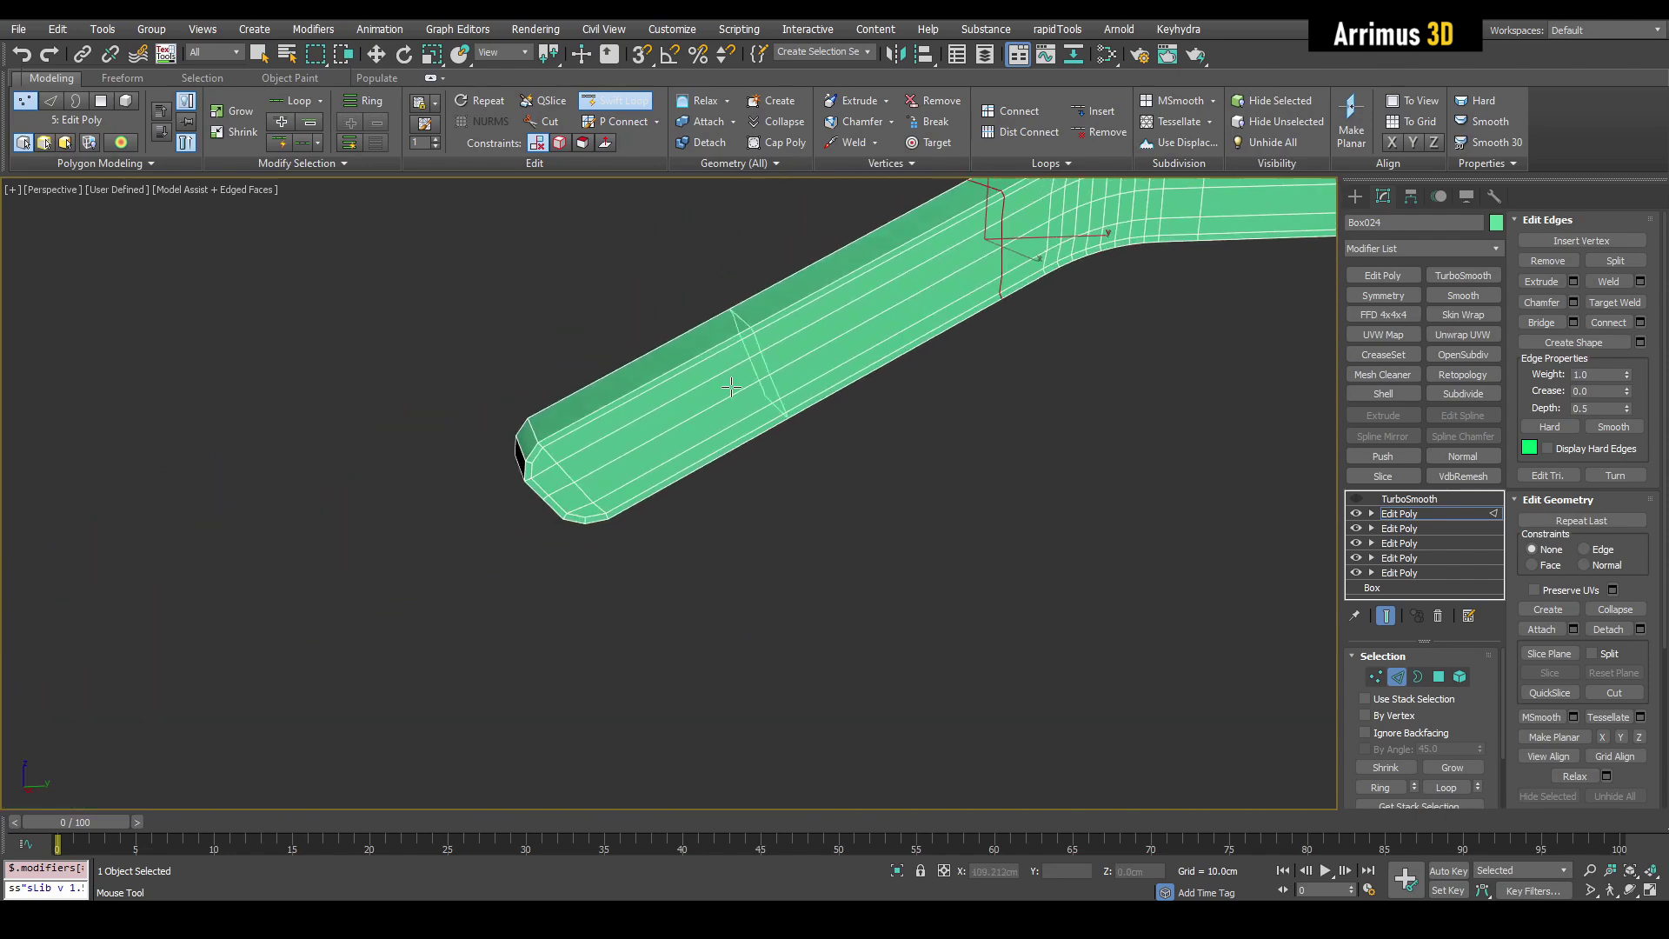
{"action": "scroll", "coordinate": [620, 351], "scroll_direction": "up", "scroll_amount": 4}
{"action": "left_click", "coordinate": [627, 386]}
{"action": "right_click", "coordinate": [627, 390]}
{"action": "scroll", "coordinate": [627, 391], "scroll_direction": "down", "scroll_amount": 4}
{"action": "key", "text": "2"}
{"action": "middle_click_drag", "start_coordinate": [1174, 270], "coordinate": [827, 406]}
{"action": "key", "text": "q"}
Switch the Edit Poly holding the extra loops off and on to check its effect, and turn TurboSmooth back on
{"action": "scroll", "coordinate": [827, 400], "scroll_direction": "up", "scroll_amount": 3}
{"action": "left_click", "coordinate": [1355, 515]}
{"action": "left_click", "coordinate": [1354, 515]}
{"action": "left_click", "coordinate": [1355, 516]}
{"action": "left_click", "coordinate": [1355, 516]}
{"action": "middle_click_drag", "start_coordinate": [1078, 506], "coordinate": [1161, 527], "text": "alt"}
{"action": "left_click", "coordinate": [1355, 514]}
{"action": "left_click", "coordinate": [1354, 514]}
{"action": "left_click", "coordinate": [1355, 514]}
{"action": "left_click", "coordinate": [1356, 499]}
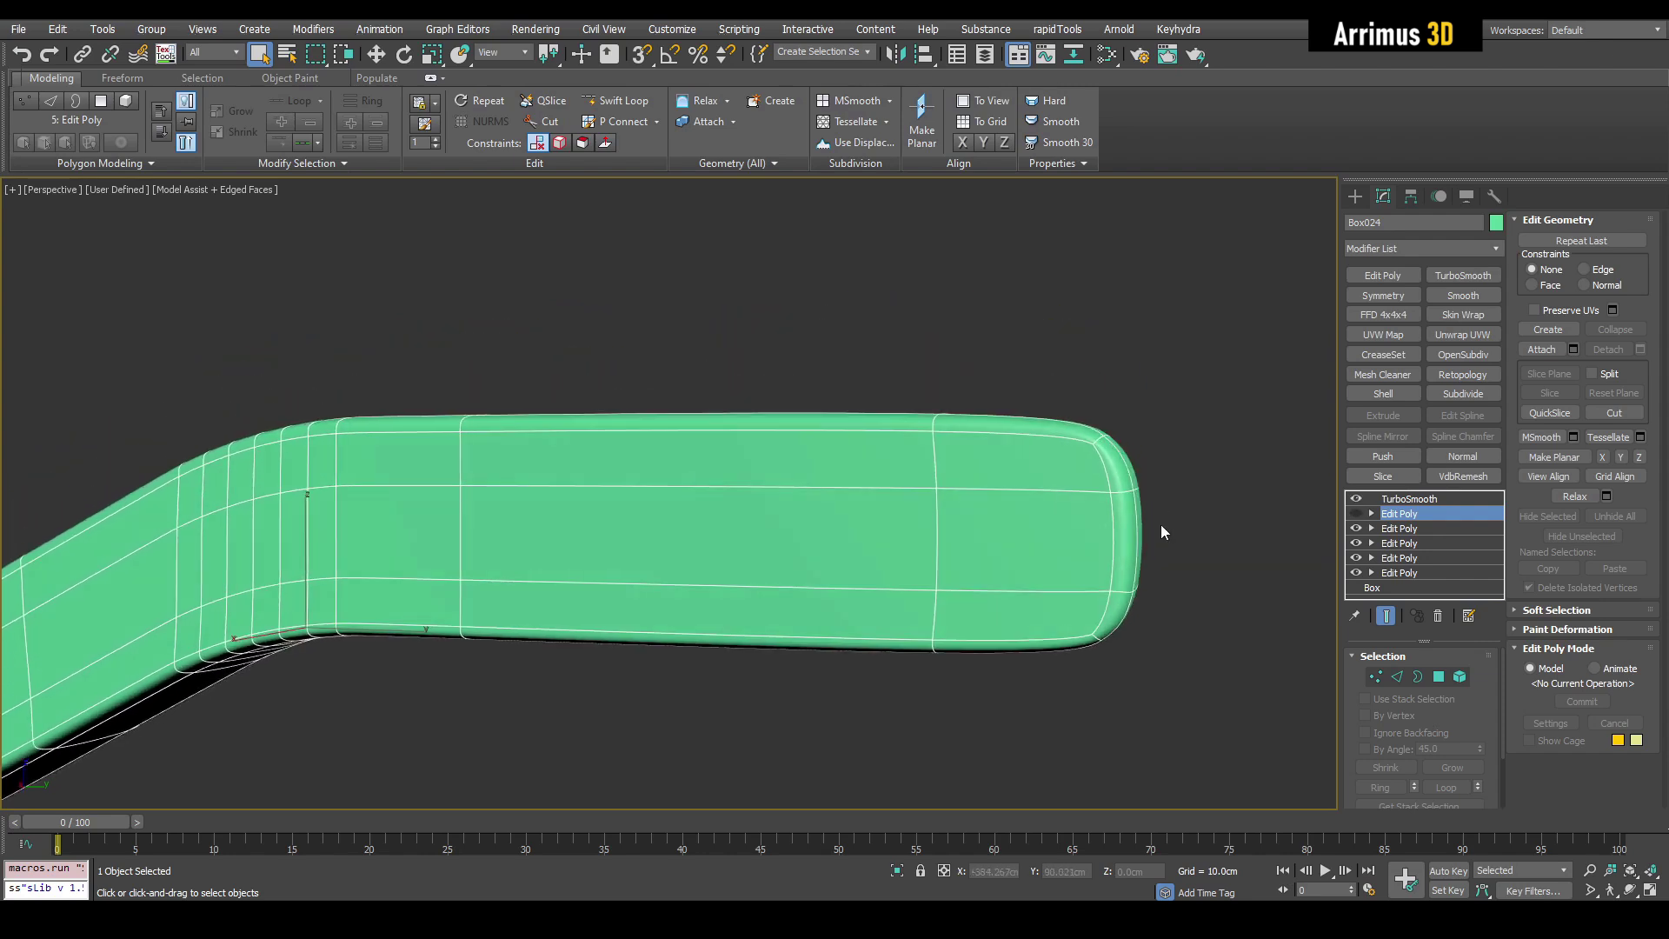
Compare the smoothed bar's corners with and without the supporting loops, with edges shown and hidden
{"action": "left_click", "coordinate": [1356, 514]}
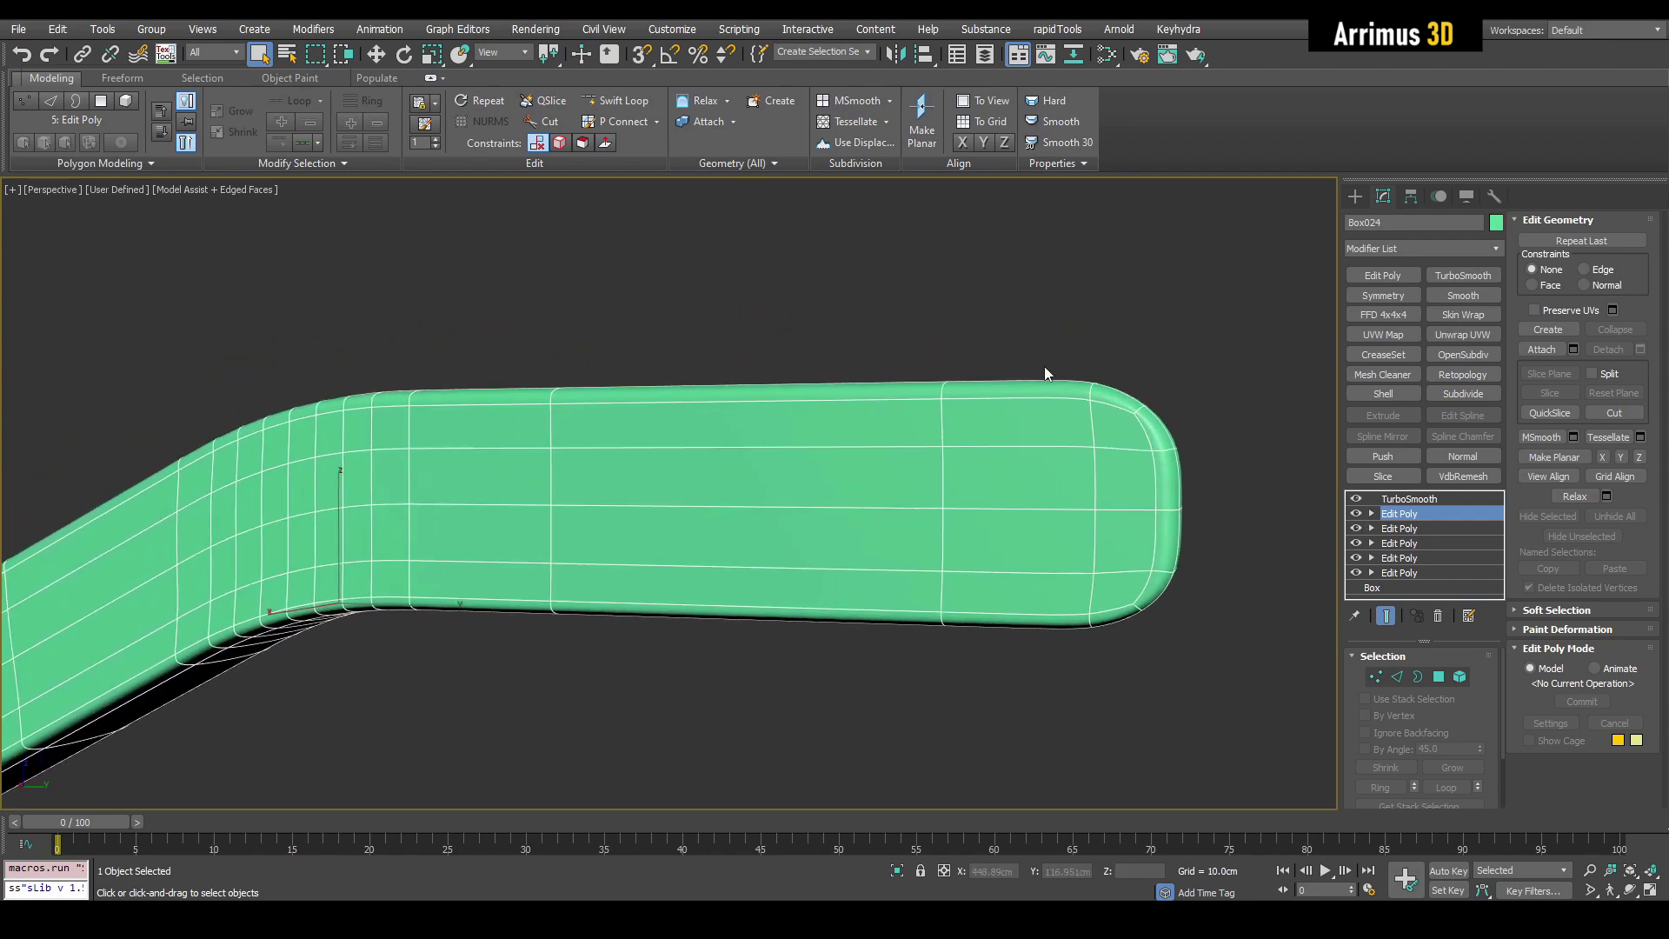
{"action": "left_click", "coordinate": [1356, 514]}
{"action": "left_click", "coordinate": [1357, 514]}
{"action": "left_click", "coordinate": [1356, 513]}
{"action": "left_click", "coordinate": [1356, 514]}
{"action": "left_click", "coordinate": [1357, 514]}
{"action": "left_click", "coordinate": [1356, 514]}
{"action": "left_click", "coordinate": [1357, 514]}
{"action": "left_click", "coordinate": [1357, 514]}
{"action": "left_click", "coordinate": [1356, 514]}
{"action": "left_click", "coordinate": [1356, 514]}
{"action": "left_click", "coordinate": [1357, 514]}
{"action": "left_click", "coordinate": [1357, 516]}
{"action": "scroll", "coordinate": [1159, 477], "scroll_direction": "down", "scroll_amount": 5}
{"action": "middle_click_drag", "start_coordinate": [1137, 517], "coordinate": [1072, 455], "text": "alt"}
{"action": "scroll", "coordinate": [1064, 488], "scroll_direction": "up", "scroll_amount": 4}
{"action": "key", "text": "F4"}
{"action": "key", "text": "F4"}
In a new Edit Poly, select the two middle rows of side polygons around the bend on both sides of the bar
{"action": "key", "text": "alt+e"}
{"action": "key", "text": "4"}
{"action": "left_click", "coordinate": [968, 520]}
{"action": "scroll", "coordinate": [944, 504], "scroll_direction": "up", "scroll_amount": 5}
{"action": "middle_click_drag", "start_coordinate": [887, 443], "coordinate": [959, 353], "text": "alt"}
{"action": "key", "text": "alt+x"}
{"action": "key", "text": "alt+x"}
{"action": "key", "text": "alt+x"}
{"action": "left_click_drag", "start_coordinate": [1000, 372], "coordinate": [1004, 374]}
{"action": "middle_click_drag", "start_coordinate": [780, 340], "coordinate": [920, 328]}
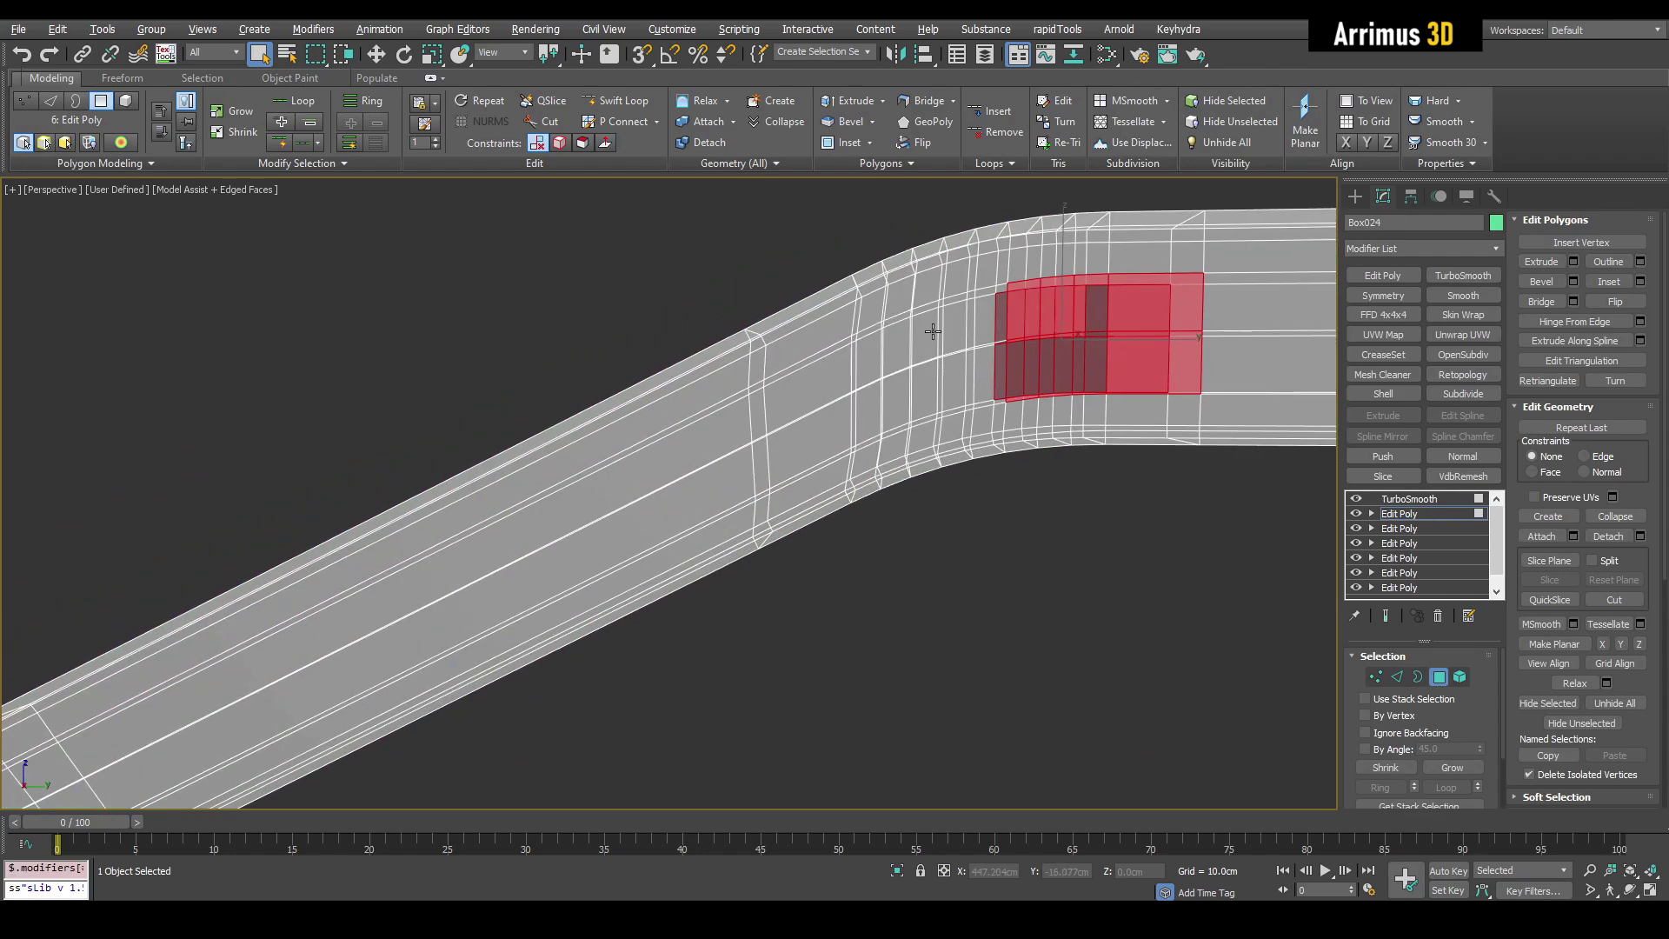
{"action": "left_click_drag", "start_coordinate": [900, 343], "coordinate": [985, 384], "text": "ctrl"}
{"action": "left_click_drag", "start_coordinate": [828, 369], "coordinate": [898, 407], "text": "ctrl"}
{"action": "key", "text": "alt+x"}
{"action": "middle_click_drag", "start_coordinate": [1091, 330], "coordinate": [1014, 342]}
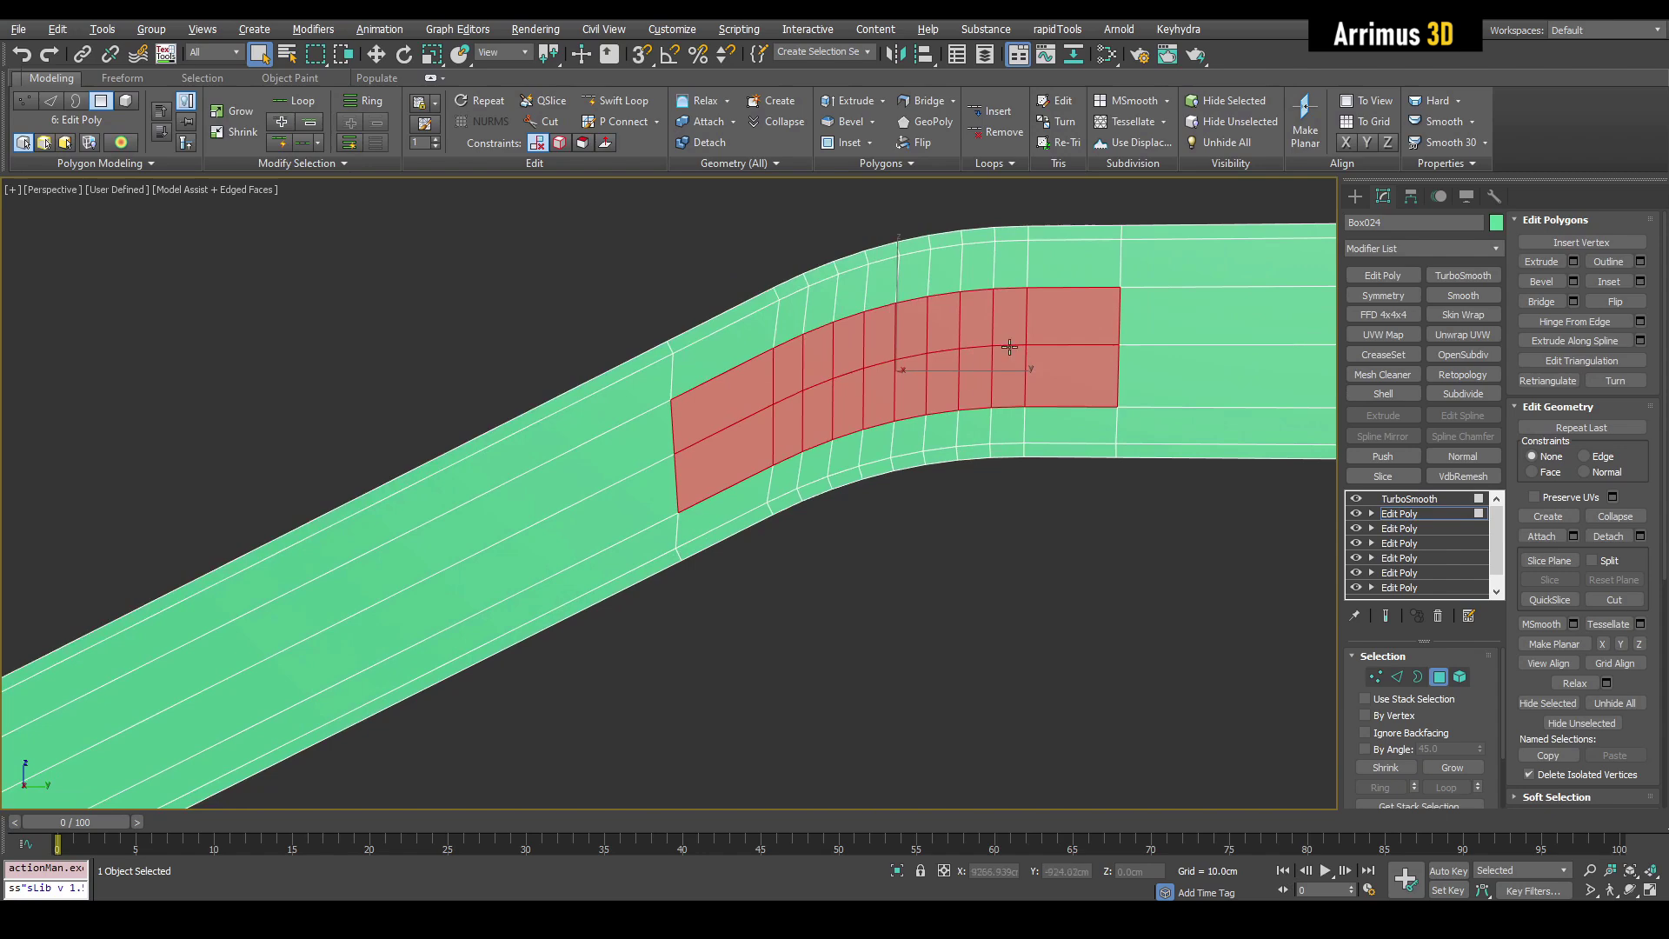
Inset the selected polygons slightly and bridge them through the bar to cut an opening along the bend
{"action": "key", "text": "i"}
{"action": "left_click_drag", "start_coordinate": [1015, 343], "coordinate": [1034, 327]}
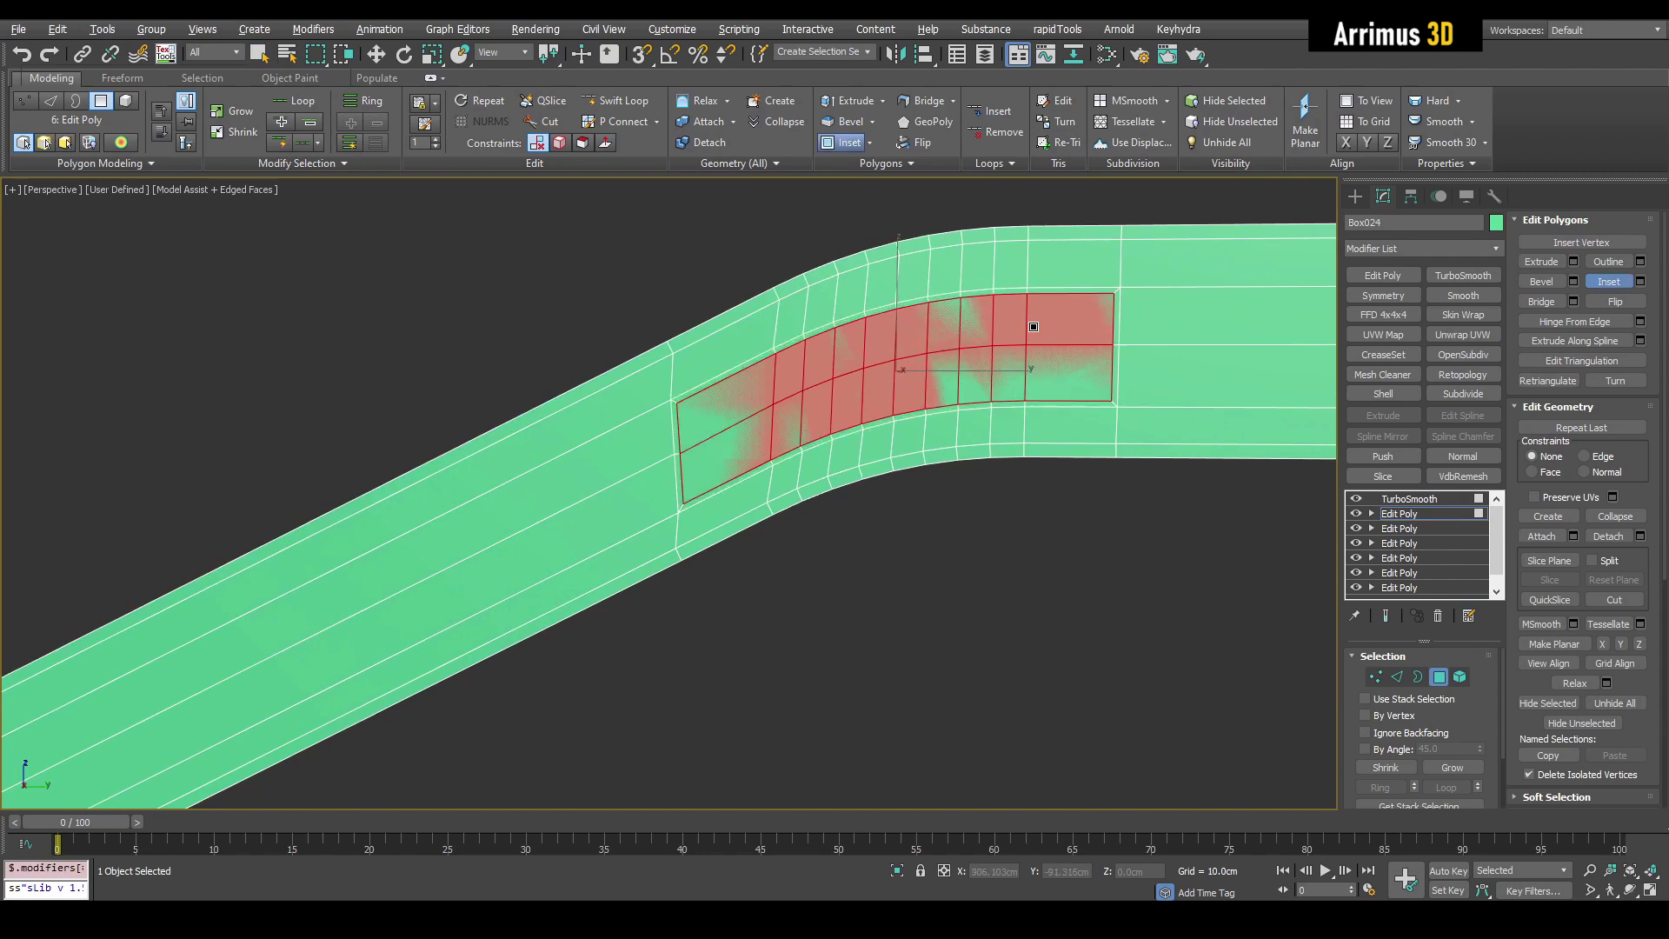
{"action": "left_click", "coordinate": [1563, 297]}
{"action": "left_click", "coordinate": [1135, 488]}
{"action": "key", "text": "F4"}
{"action": "key", "text": "ctrl+e"}
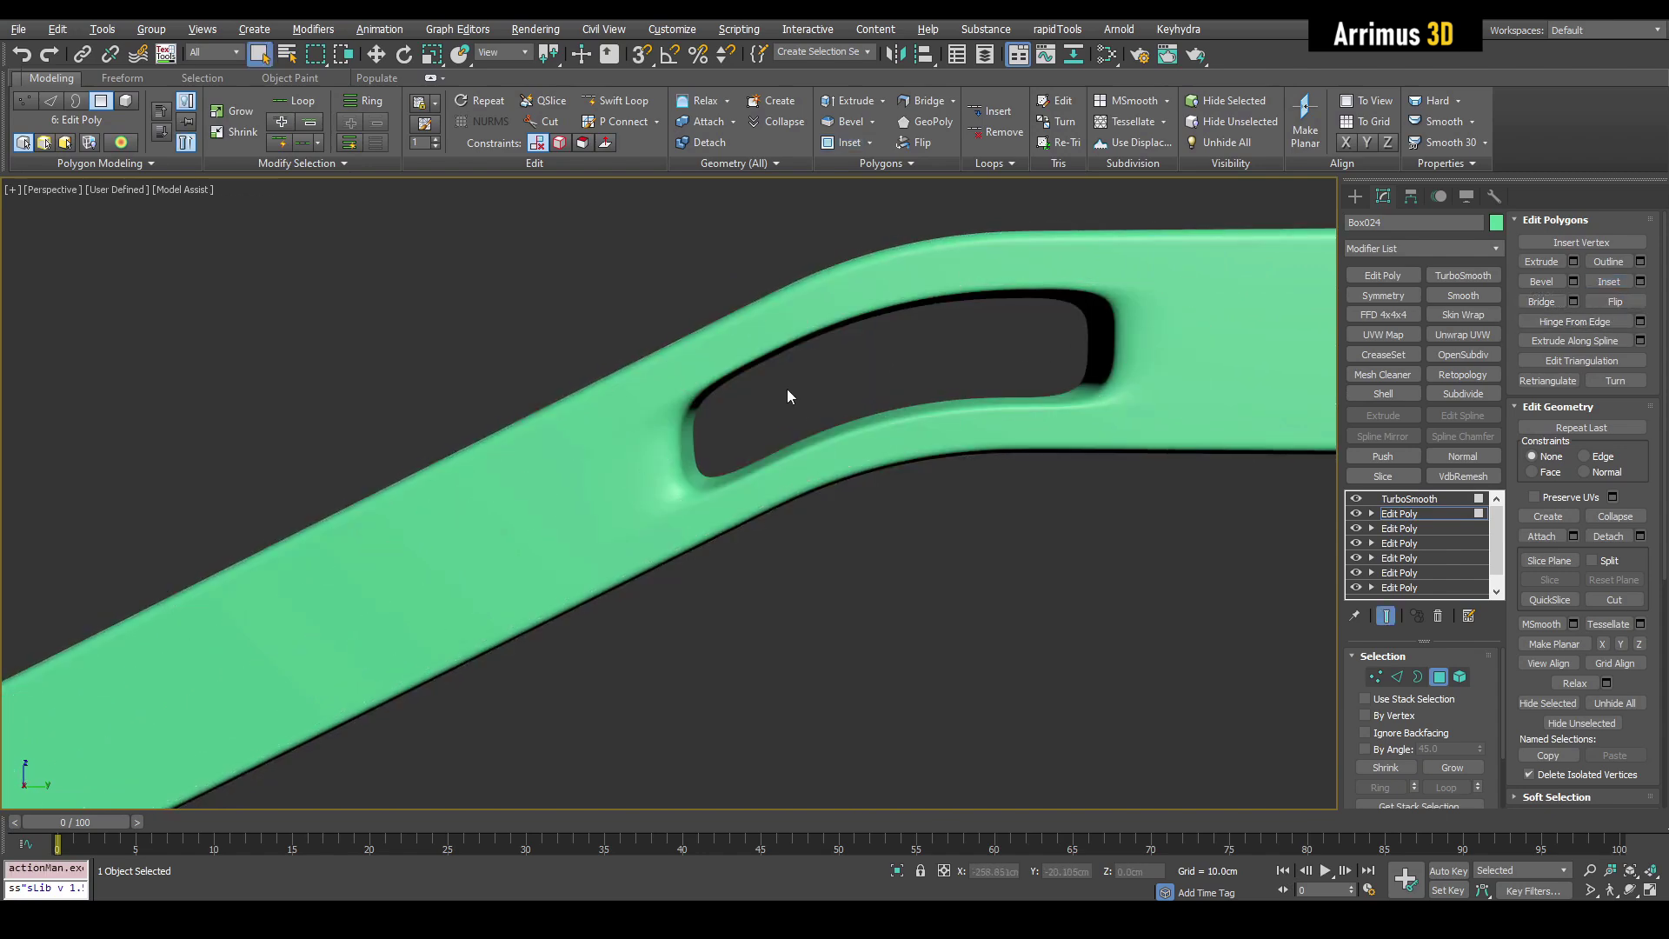
{"action": "middle_click_drag", "start_coordinate": [674, 410], "coordinate": [777, 369]}
In a new Edit Poly, move the middle vertices at the opening's lower end outward toward the sloped section
{"action": "key", "text": "F4"}
{"action": "key", "text": "ctrl+e"}
{"action": "scroll", "coordinate": [778, 370], "scroll_direction": "up", "scroll_amount": 3}
{"action": "key", "text": "4"}
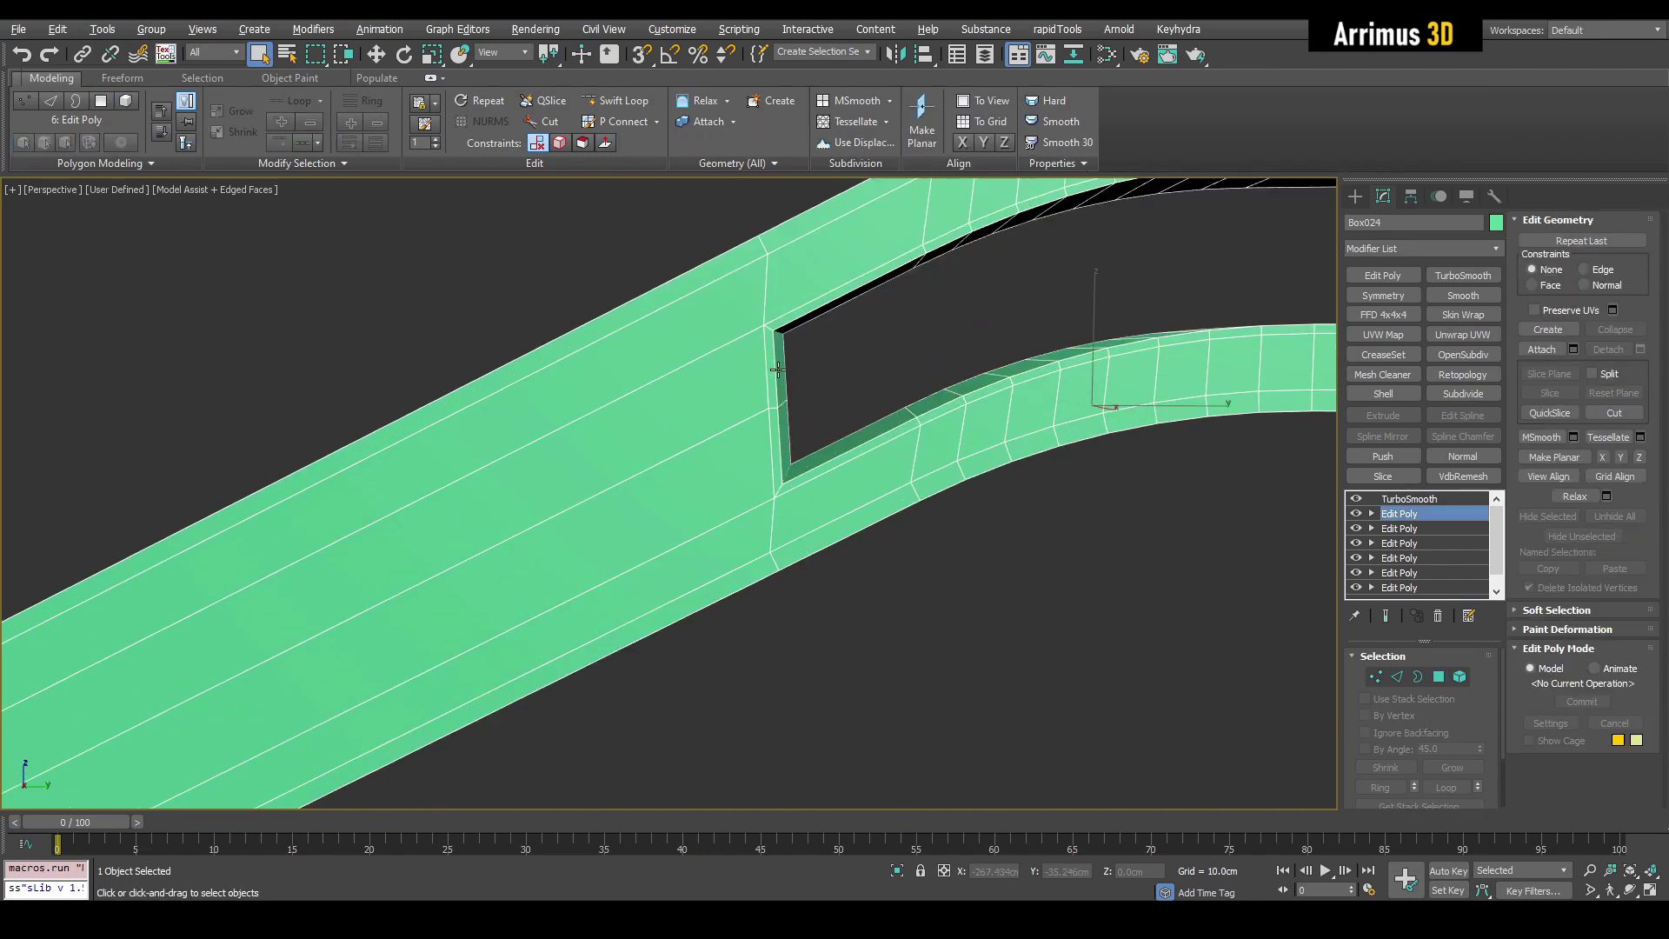
{"action": "key", "text": "1"}
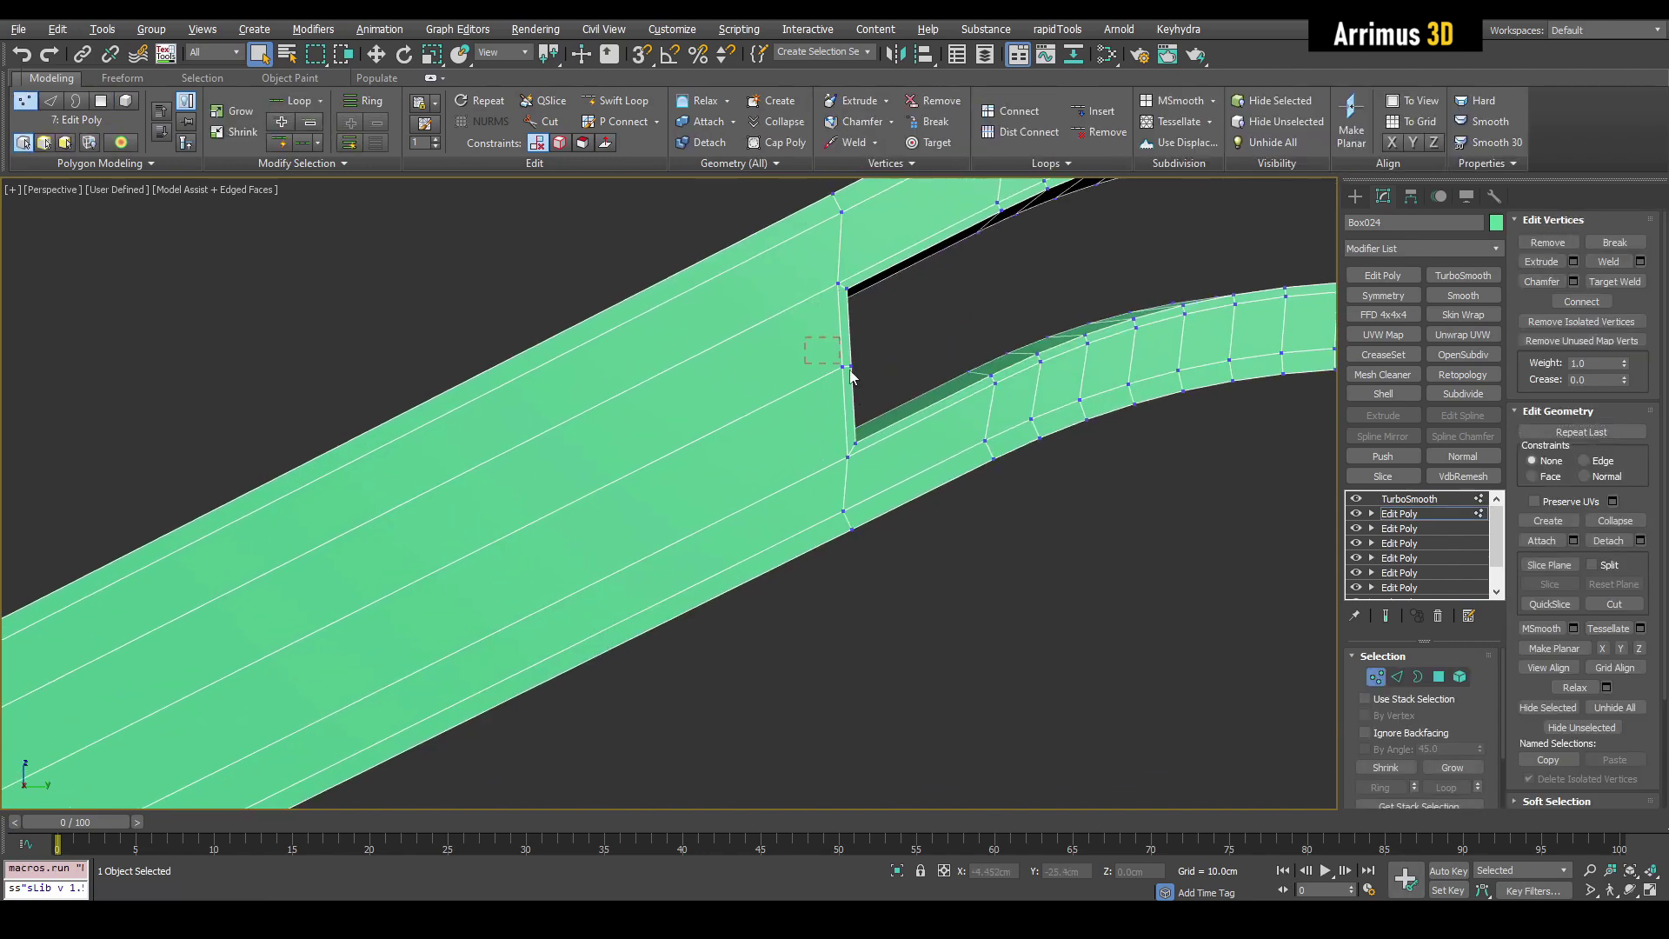
{"action": "key", "text": "w"}
{"action": "mouse_move", "coordinate": [859, 373]}
{"action": "left_mouse_down"}
{"action": "mouse_move", "coordinate": [880, 336]}
{"action": "mouse_move", "coordinate": [837, 351]}
{"action": "left_mouse_up"}
Insert Swift Loops across the strips below and above the opening, close to its reshaped end
{"action": "key", "text": "alt+1"}
{"action": "key", "text": "2"}
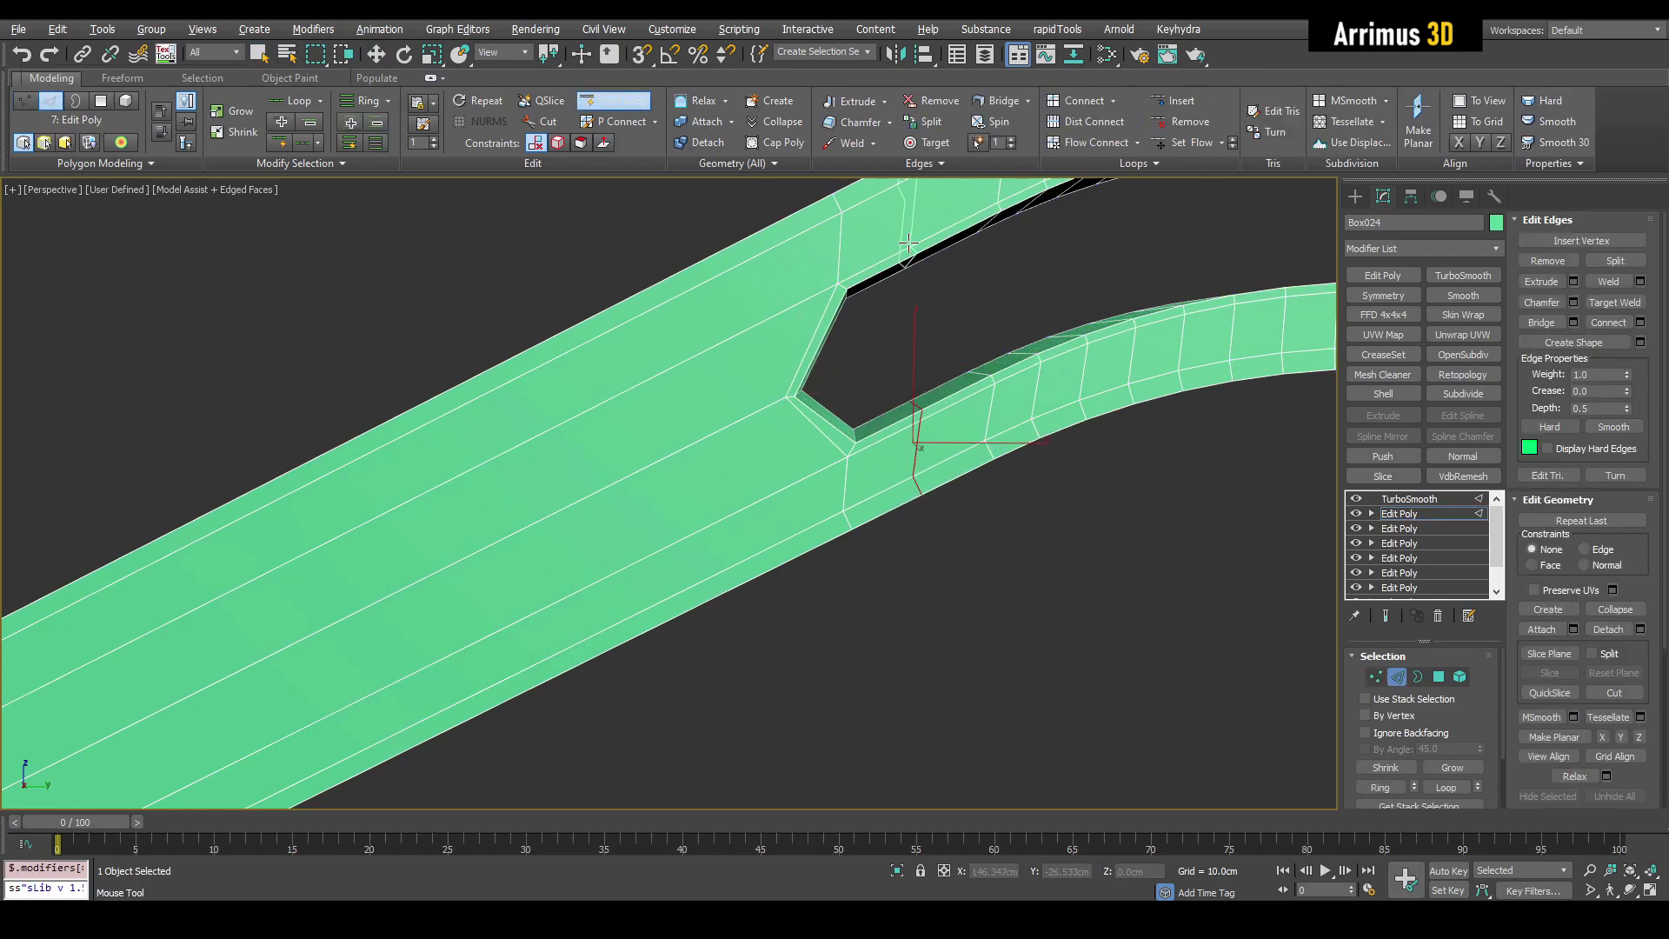
{"action": "left_click", "coordinate": [908, 243]}
{"action": "right_click", "coordinate": [909, 245]}
{"action": "key", "text": "q"}
Fine-tune the position of the middle vertices at the opening's lower end and preview the smoothed rounding without edges
{"action": "key", "text": "grave"}
{"action": "key", "text": "grave"}
{"action": "middle_click_drag", "start_coordinate": [847, 389], "coordinate": [852, 387]}
{"action": "key", "text": "1"}
{"action": "left_click", "coordinate": [793, 395]}
{"action": "key", "text": "w"}
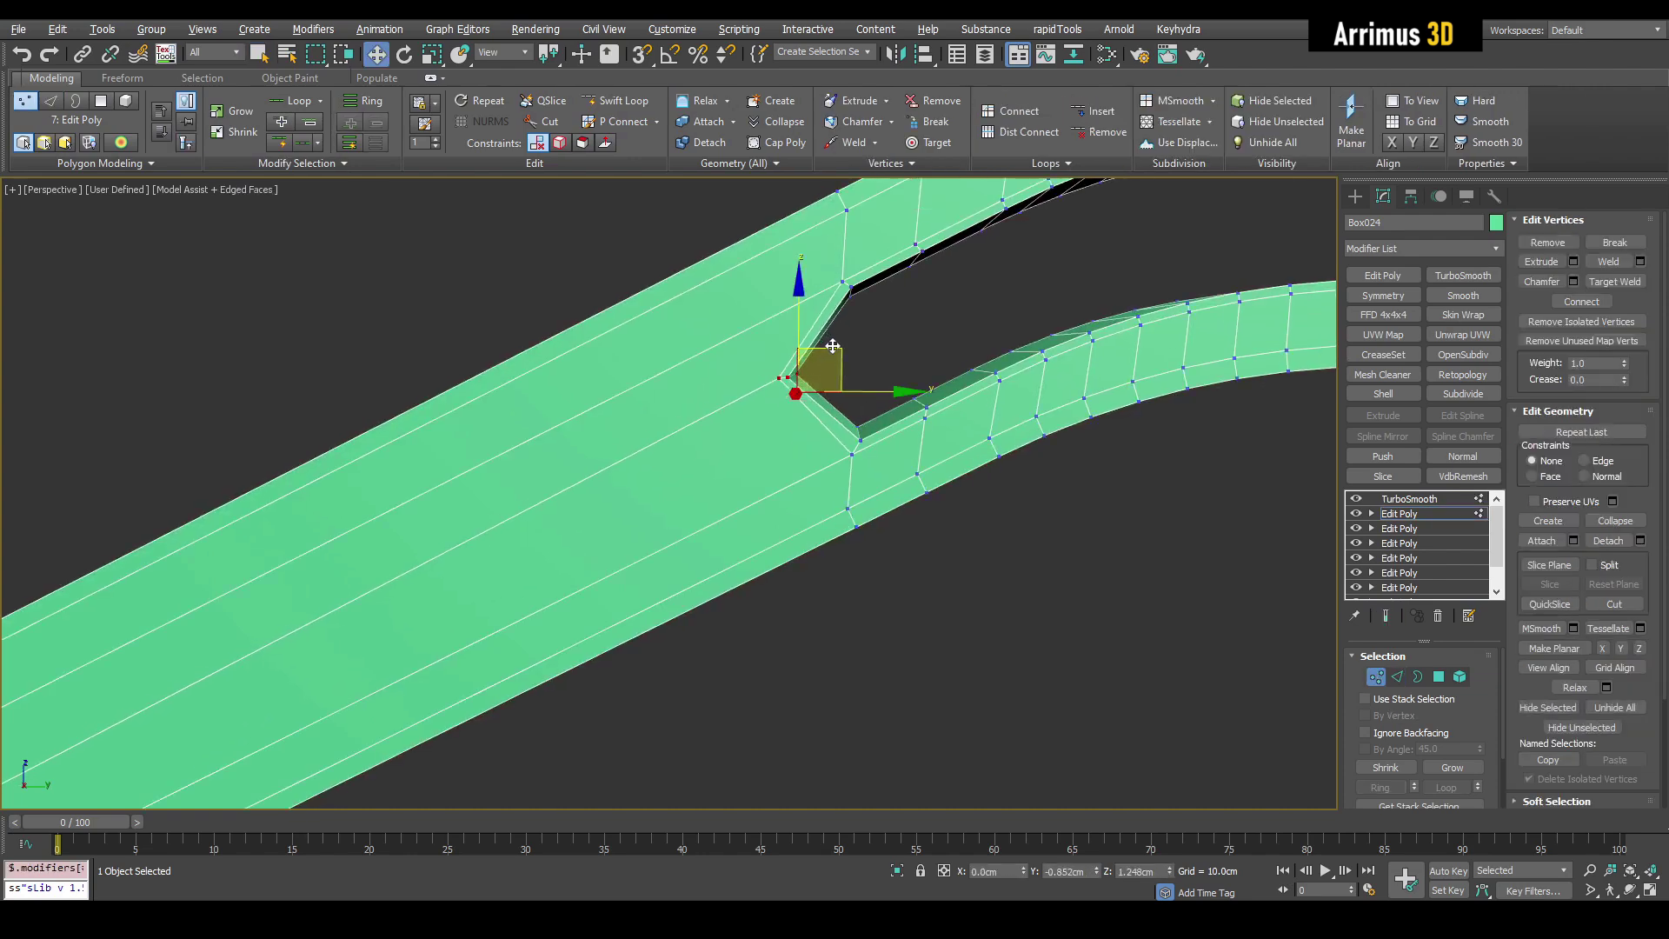
{"action": "left_click_drag", "start_coordinate": [833, 346], "coordinate": [864, 269]}
{"action": "left_click_drag", "start_coordinate": [817, 400], "coordinate": [817, 402]}
{"action": "left_click_drag", "start_coordinate": [823, 339], "coordinate": [819, 345]}
{"action": "key", "text": "grave"}
{"action": "key", "text": "F4"}
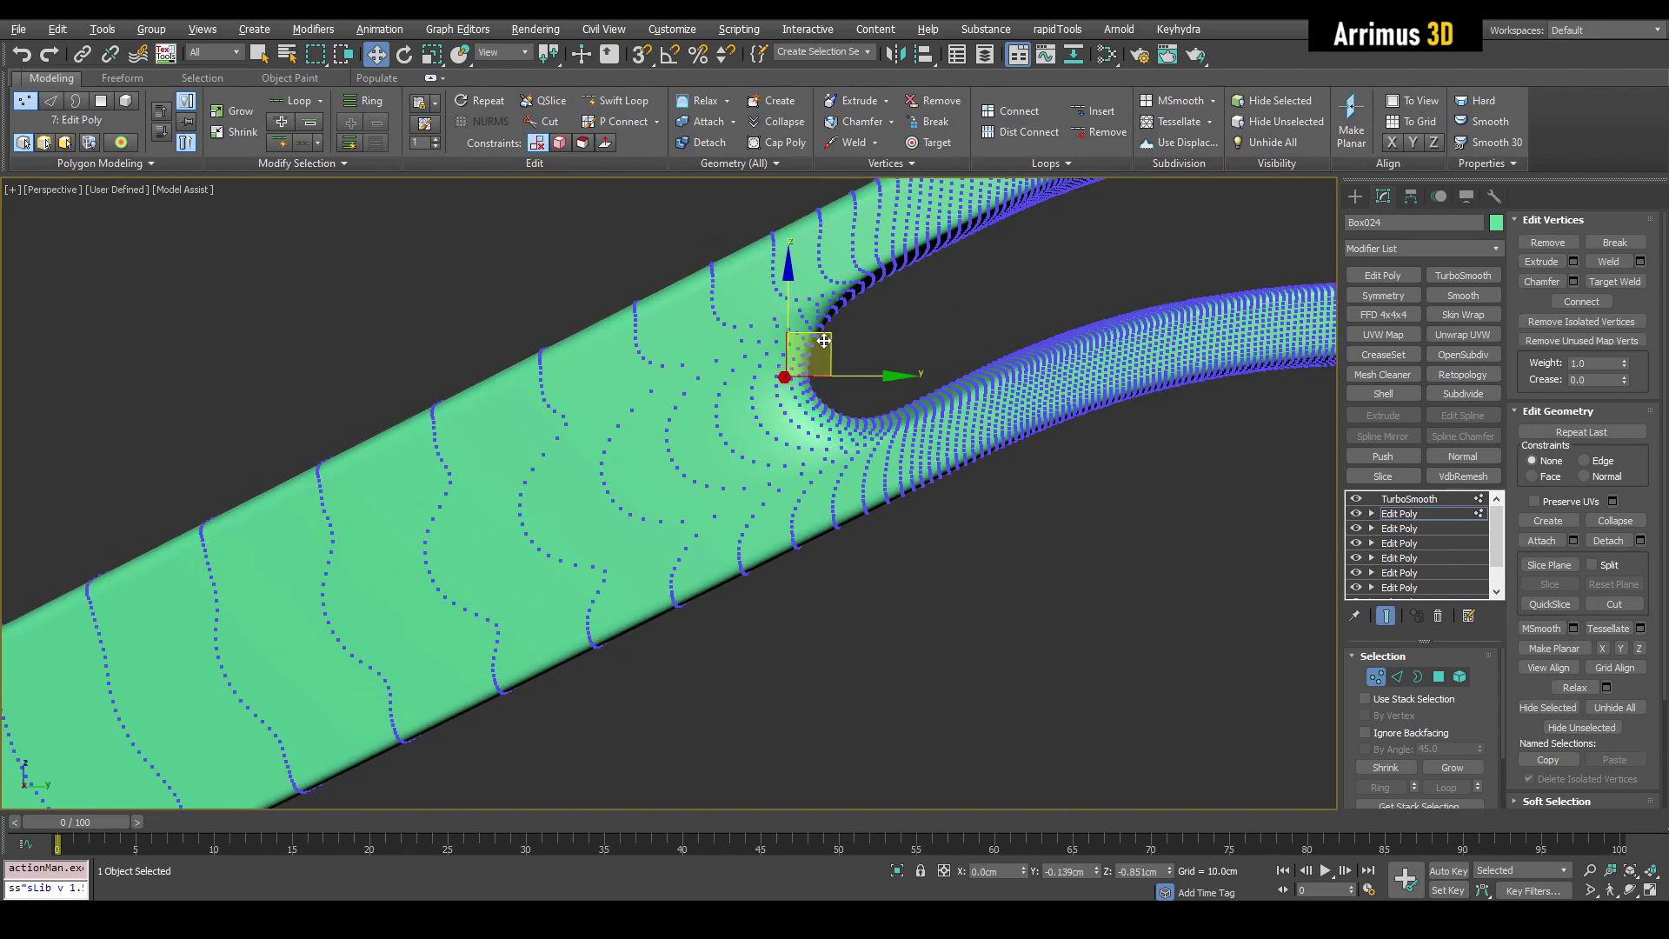
{"action": "key", "text": "q"}
Insert a supporting loop at the opening's reshaped end and preview the smoothed surface without edges
{"action": "middle_click_drag", "start_coordinate": [963, 302], "coordinate": [864, 356]}
{"action": "left_click", "coordinate": [864, 357]}
{"action": "key", "text": "grave"}
{"action": "key", "text": "F4"}
{"action": "middle_click_drag", "start_coordinate": [967, 341], "coordinate": [869, 365], "text": "alt"}
{"action": "key", "text": "alt+s"}
{"action": "left_click", "coordinate": [603, 338]}
{"action": "right_click", "coordinate": [609, 343]}
{"action": "key", "text": "grave"}
{"action": "key", "text": "F4"}
{"action": "middle_click_drag", "start_coordinate": [675, 418], "coordinate": [924, 388]}
{"action": "key", "text": "q"}
{"action": "key", "text": "1"}
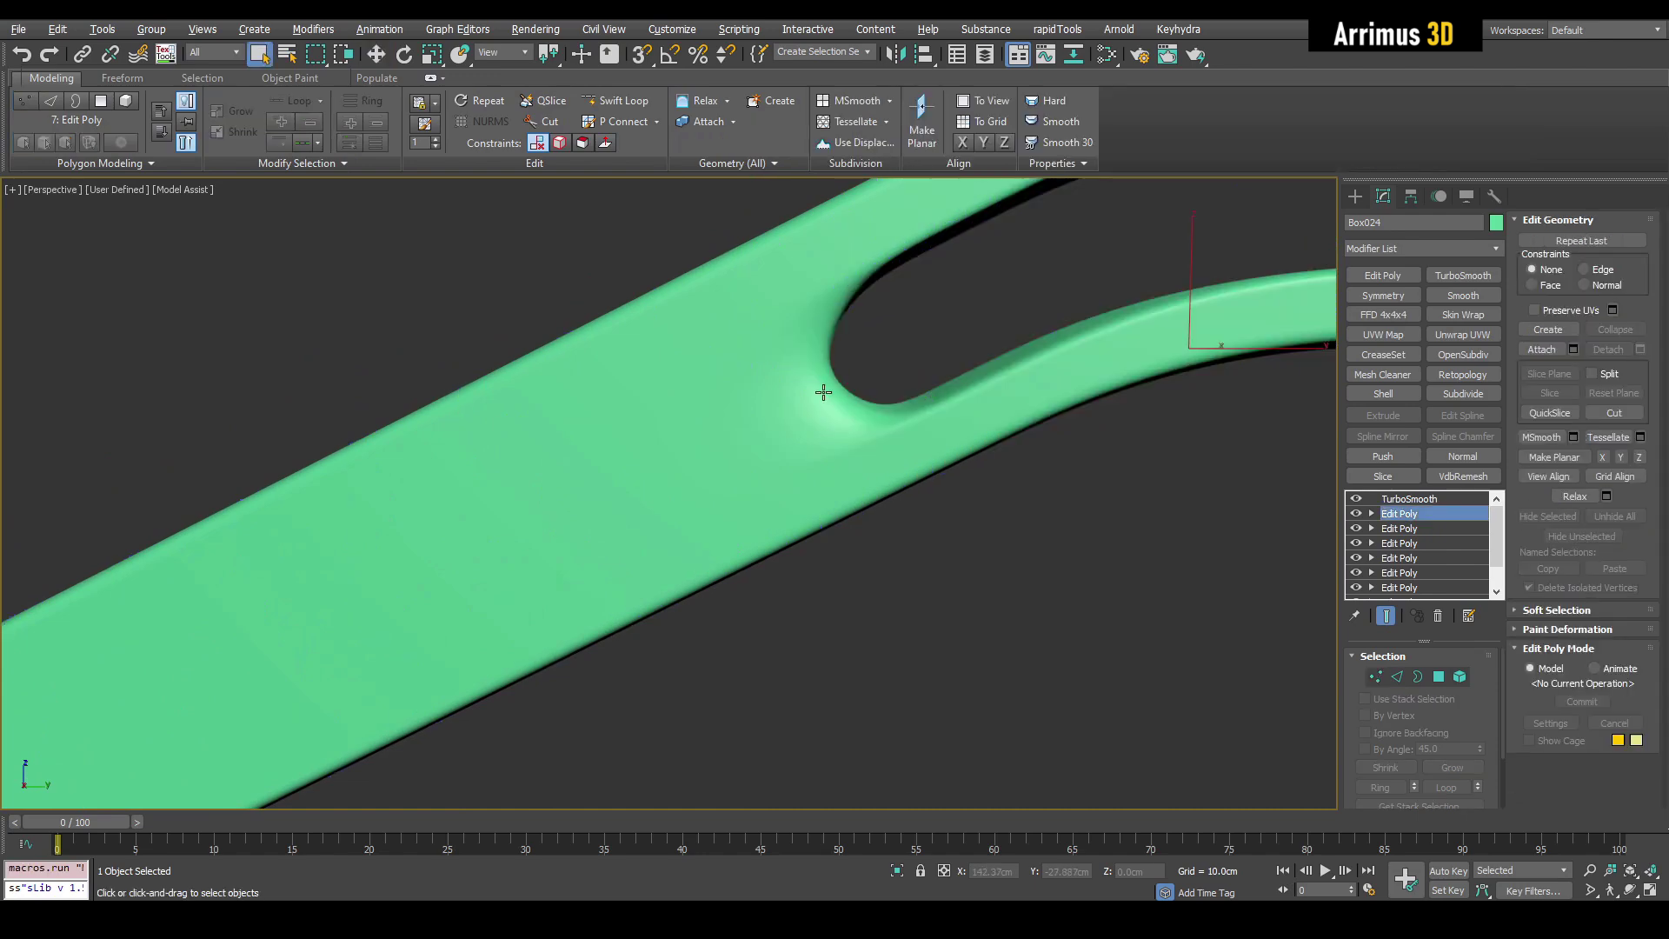
In another Edit Poly, add one more supporting loop beside the opening's rounded end and inspect the smoothed result
{"action": "middle_click_drag", "start_coordinate": [820, 394], "coordinate": [808, 383], "text": "alt"}
{"action": "key", "text": "1"}
{"action": "key", "text": "grave"}
{"action": "key", "text": "F4"}
{"action": "key", "text": "alt+s"}
{"action": "left_click", "coordinate": [809, 308]}
{"action": "right_click", "coordinate": [812, 306]}
{"action": "key", "text": "grave"}
{"action": "key", "text": "F4"}
{"action": "scroll", "coordinate": [812, 306], "scroll_direction": "down", "scroll_amount": 5}
{"action": "key", "text": "2"}
{"action": "key", "text": "q"}
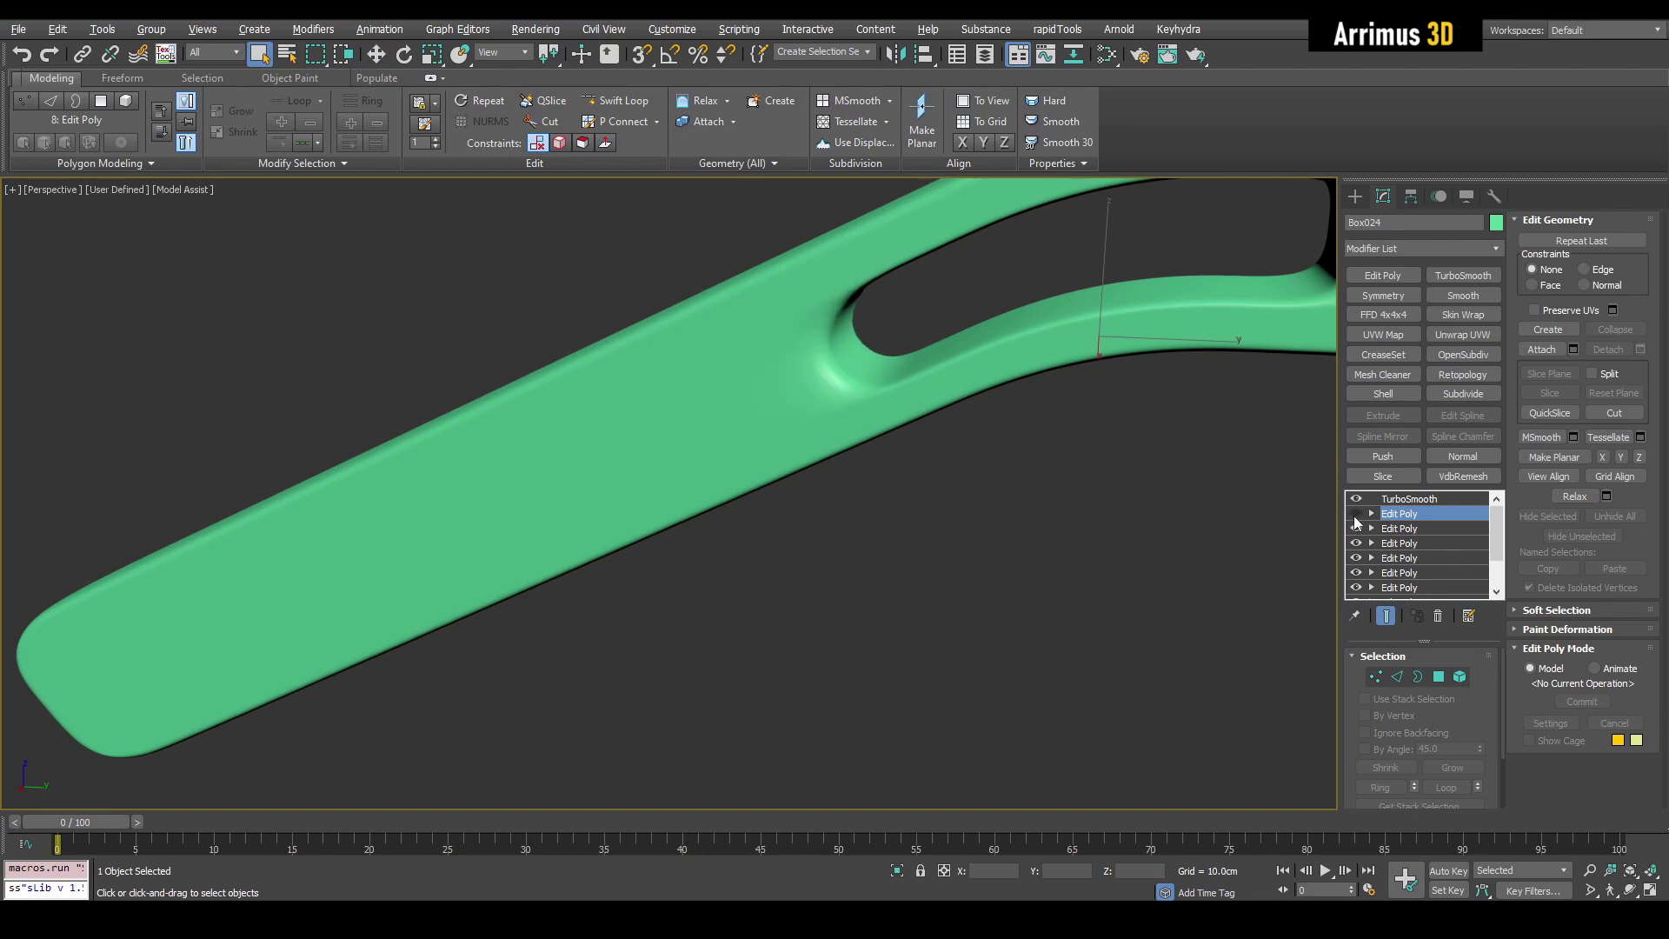
{"action": "scroll", "coordinate": [976, 436], "scroll_direction": "up", "scroll_amount": 4}
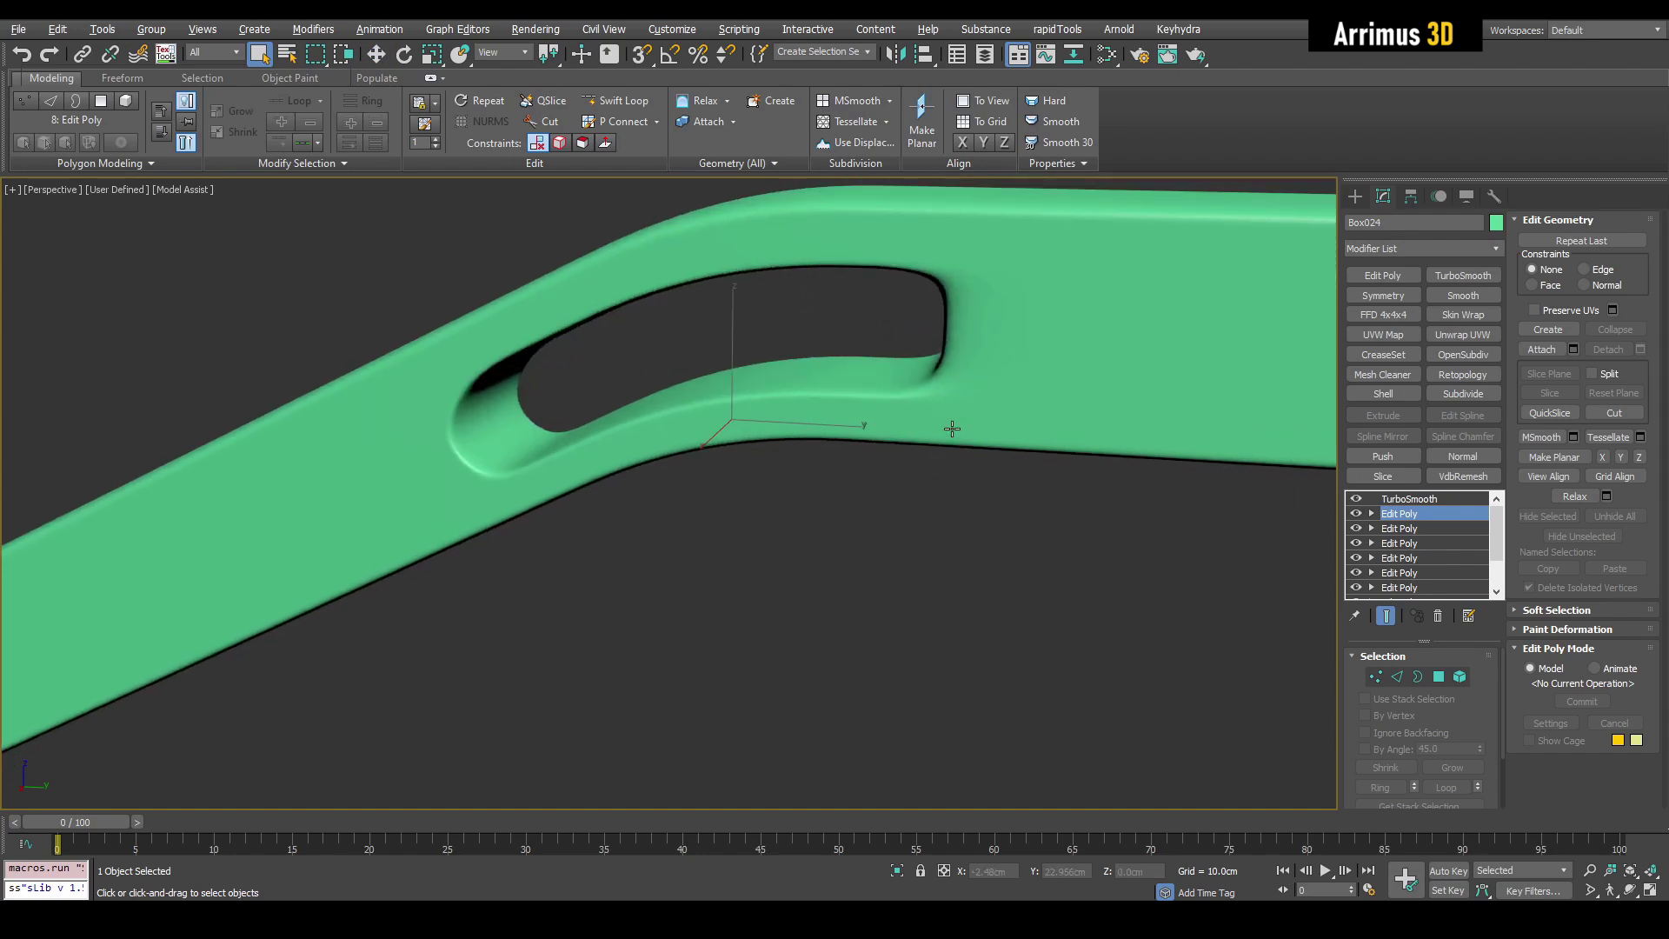
Insert a Swift Loop at the opening's squared upper end and move its middle vertices outward to form a point
{"action": "key", "text": "ctrl+e"}
{"action": "key", "text": "F4"}
{"action": "key", "text": "2"}
{"action": "key", "text": "alt+shift+w"}
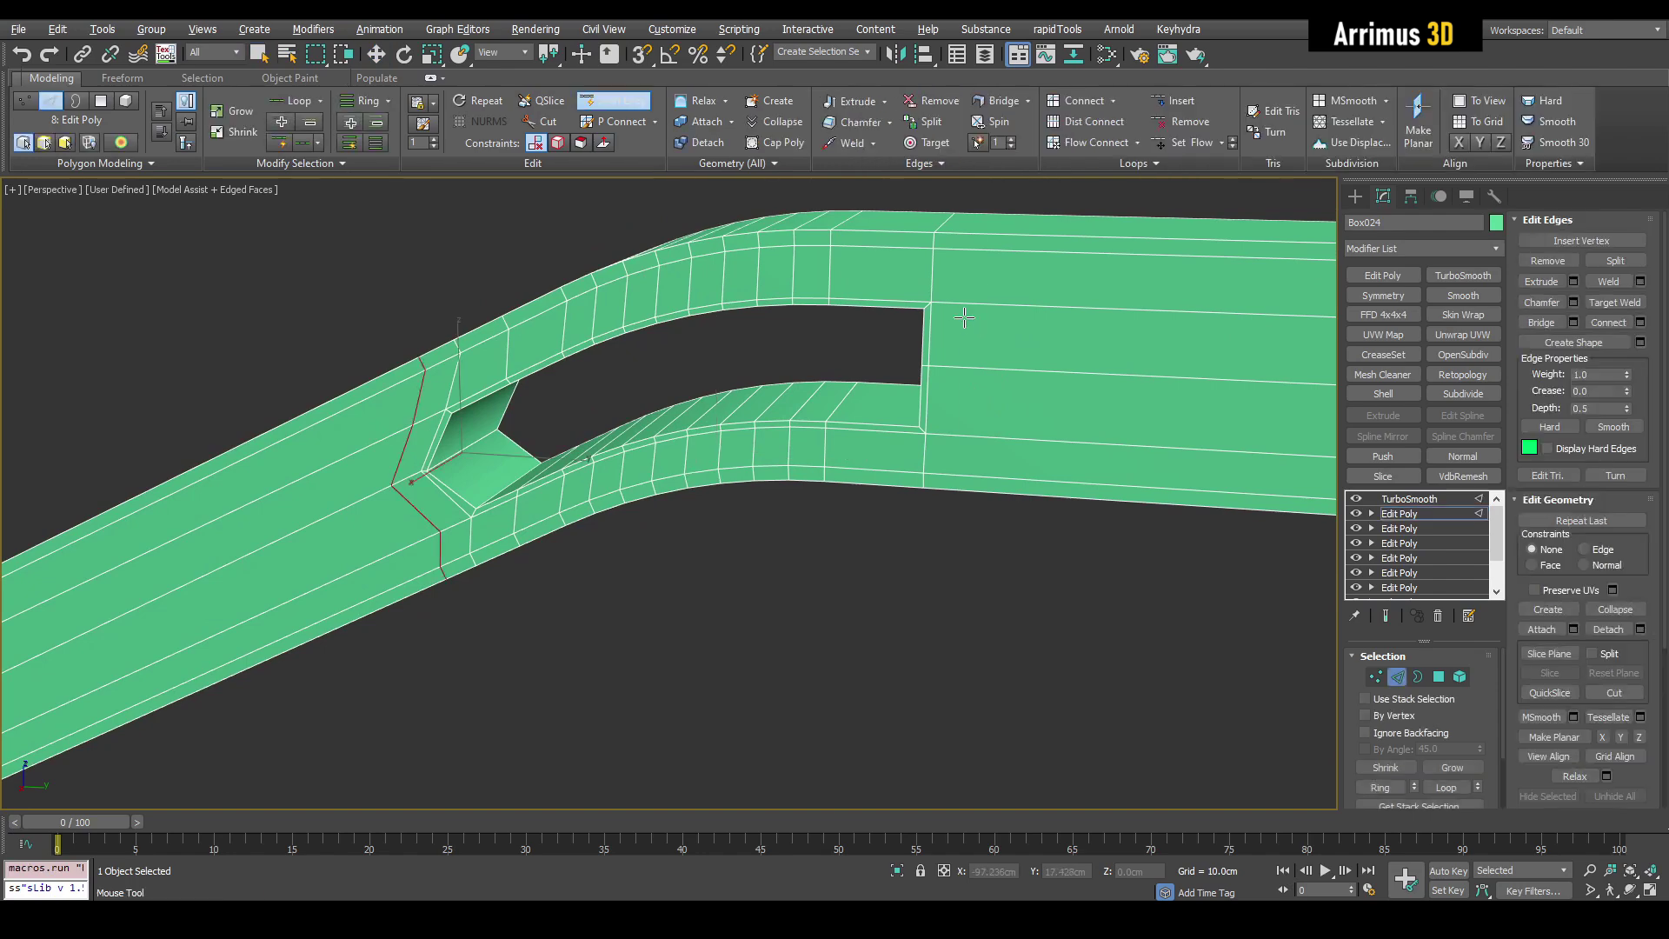
{"action": "left_click", "coordinate": [980, 302]}
{"action": "key", "text": "w"}
{"action": "middle_click_drag", "start_coordinate": [980, 301], "coordinate": [956, 269], "text": "alt"}
{"action": "key", "text": "1"}
{"action": "left_click_drag", "start_coordinate": [899, 311], "coordinate": [1085, 340]}
{"action": "left_click", "coordinate": [890, 288]}
{"action": "key", "text": "shift+x"}
{"action": "middle_click_drag", "start_coordinate": [948, 346], "coordinate": [1019, 364]}
{"action": "key", "text": "2"}
{"action": "key", "text": "q"}
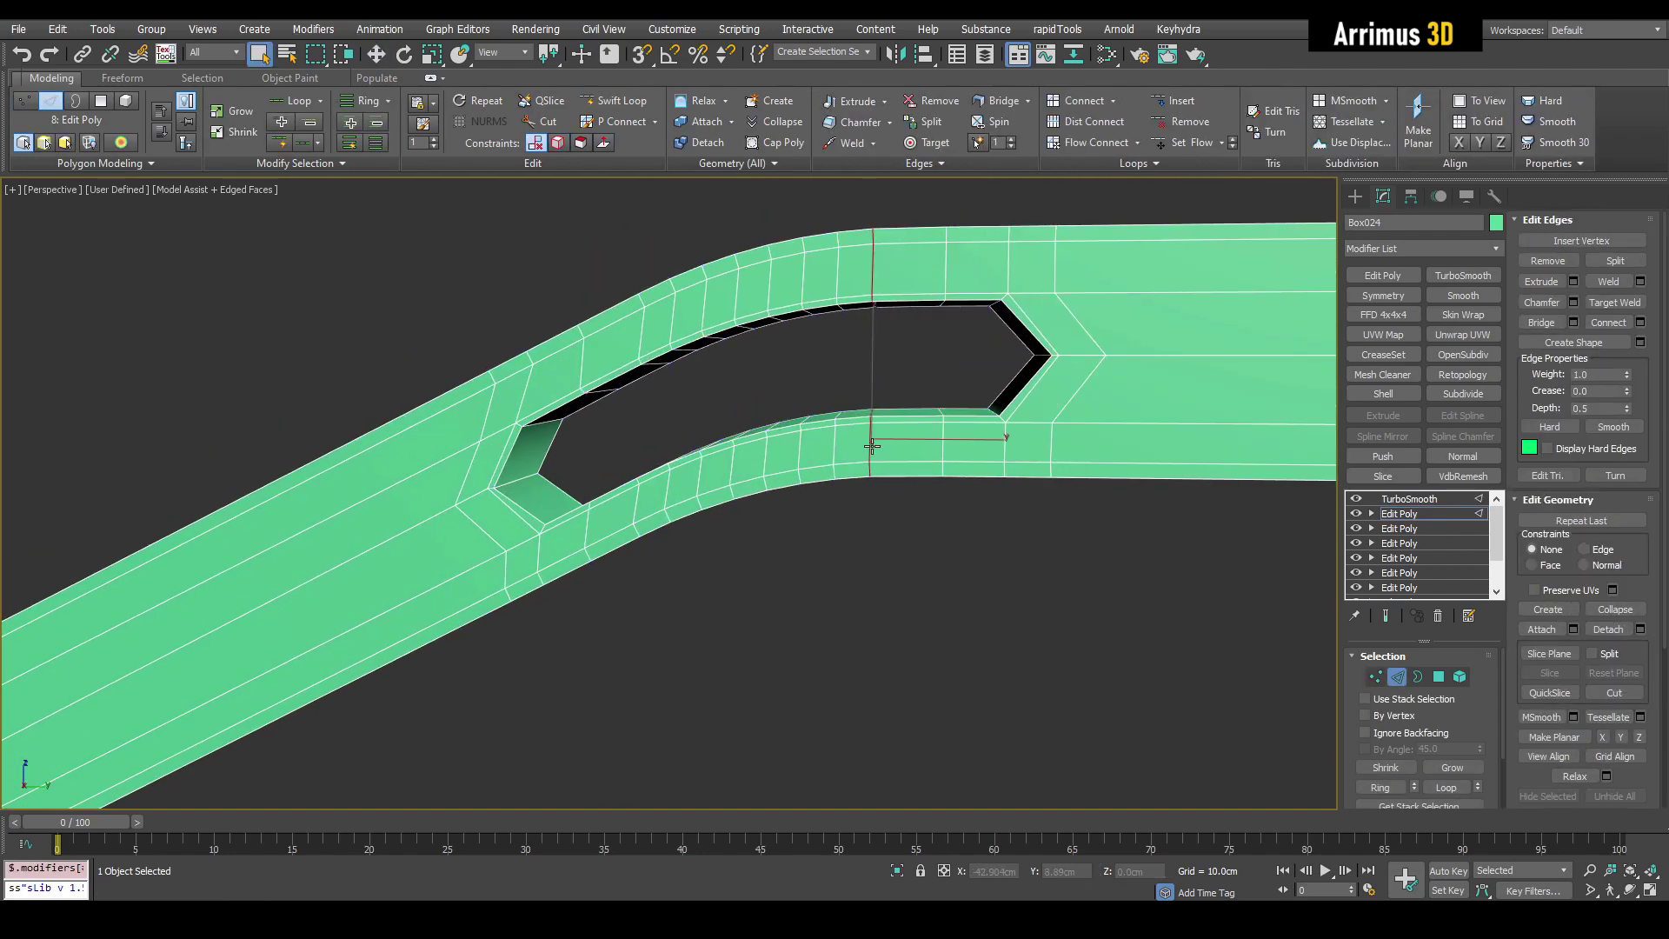
Preview the smoothed surface around the opening's newly reshaped end without edges, and return to the edged view
{"action": "double_click", "coordinate": [839, 282], "text": "ctrl"}
{"action": "key", "text": "shift+e"}
{"action": "key", "text": "F4"}
{"action": "scroll", "coordinate": [911, 348], "scroll_direction": "down", "scroll_amount": 5}
{"action": "key", "text": "2"}
{"action": "middle_click_drag", "start_coordinate": [911, 348], "coordinate": [876, 429], "text": "alt"}
{"action": "key", "text": "shift+e"}
{"action": "key", "text": "shift+e"}
{"action": "key", "text": "1"}
{"action": "key", "text": "shift+e"}
{"action": "key", "text": "F4"}
{"action": "middle_click_drag", "start_coordinate": [877, 429], "coordinate": [895, 461]}
{"action": "scroll", "coordinate": [895, 461], "scroll_direction": "up", "scroll_amount": 3}
Insert a loop across the straight end of the bar and extrude the longer part's side faces outward, leaving the end section recessed
{"action": "left_click", "coordinate": [976, 388]}
{"action": "key", "text": "w"}
{"action": "key", "text": "4"}
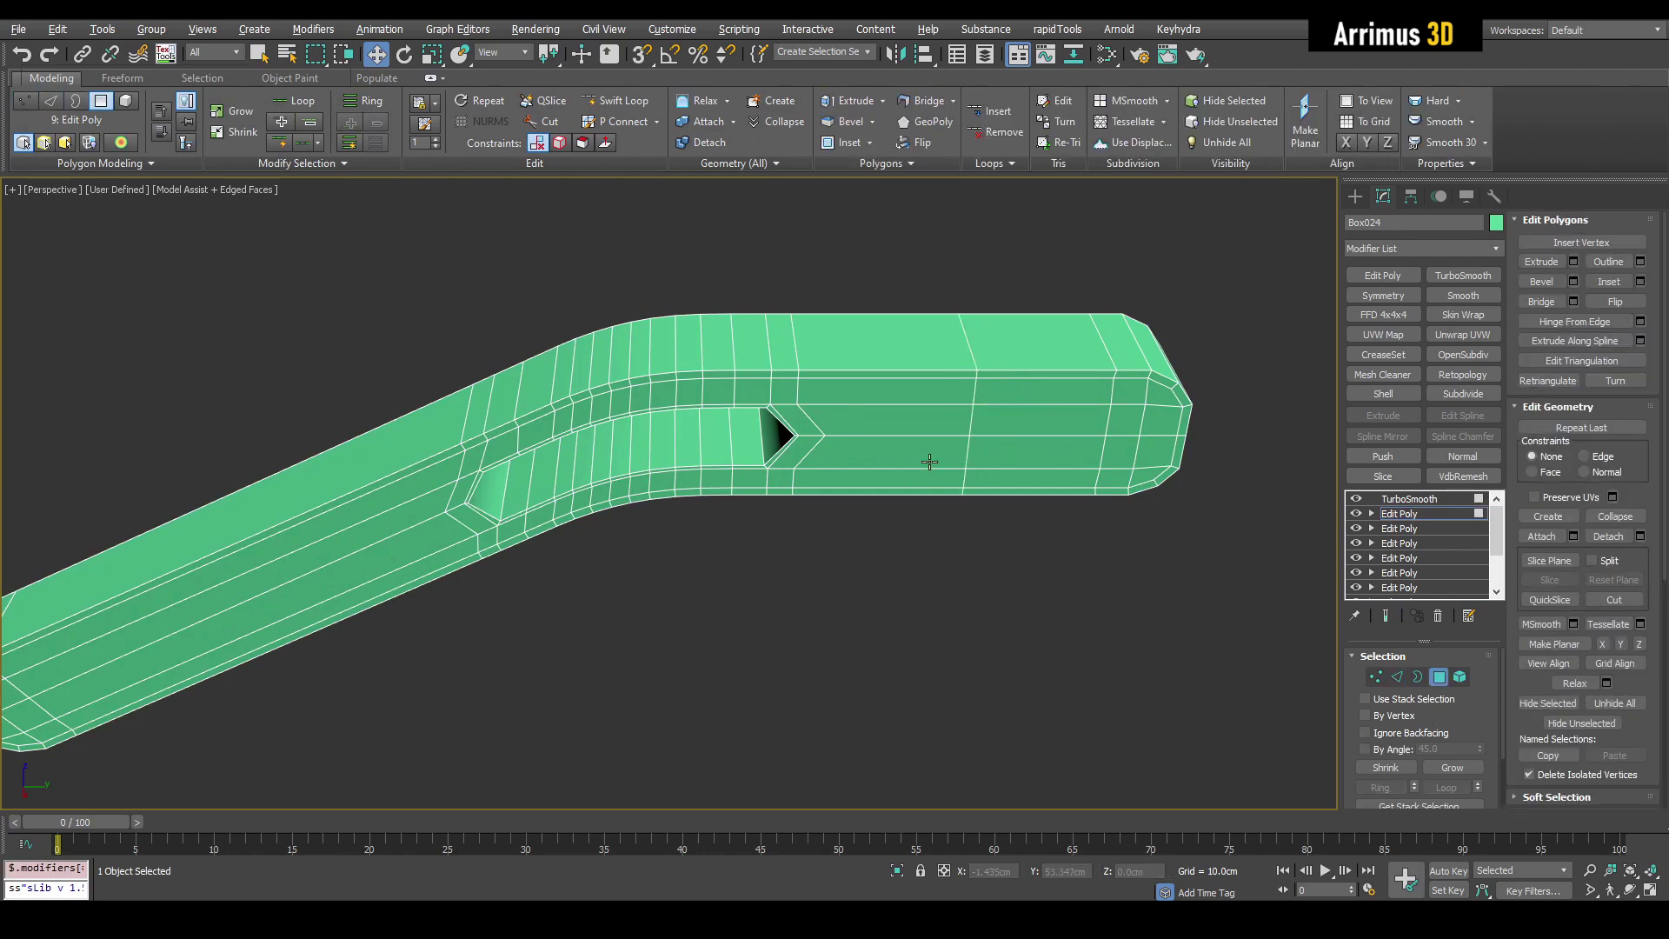
{"action": "left_click", "coordinate": [927, 461]}
{"action": "left_click_drag", "start_coordinate": [1021, 310], "coordinate": [1233, 565], "text": "alt"}
{"action": "middle_click_drag", "start_coordinate": [1217, 556], "coordinate": [878, 600], "text": "alt"}
{"action": "left_click_drag", "start_coordinate": [484, 443], "coordinate": [447, 458]}
Insert a Swift Loop across the thicker part of the bar, just before the step
{"action": "scroll", "coordinate": [556, 452], "scroll_direction": "up", "scroll_amount": 2}
{"action": "middle_click_drag", "start_coordinate": [599, 435], "coordinate": [648, 418], "text": "alt"}
{"action": "key", "text": "shift+e"}
{"action": "key", "text": "shift+e"}
{"action": "middle_click_drag", "start_coordinate": [869, 511], "coordinate": [845, 496]}
{"action": "key", "text": "4"}
{"action": "key", "text": "1"}
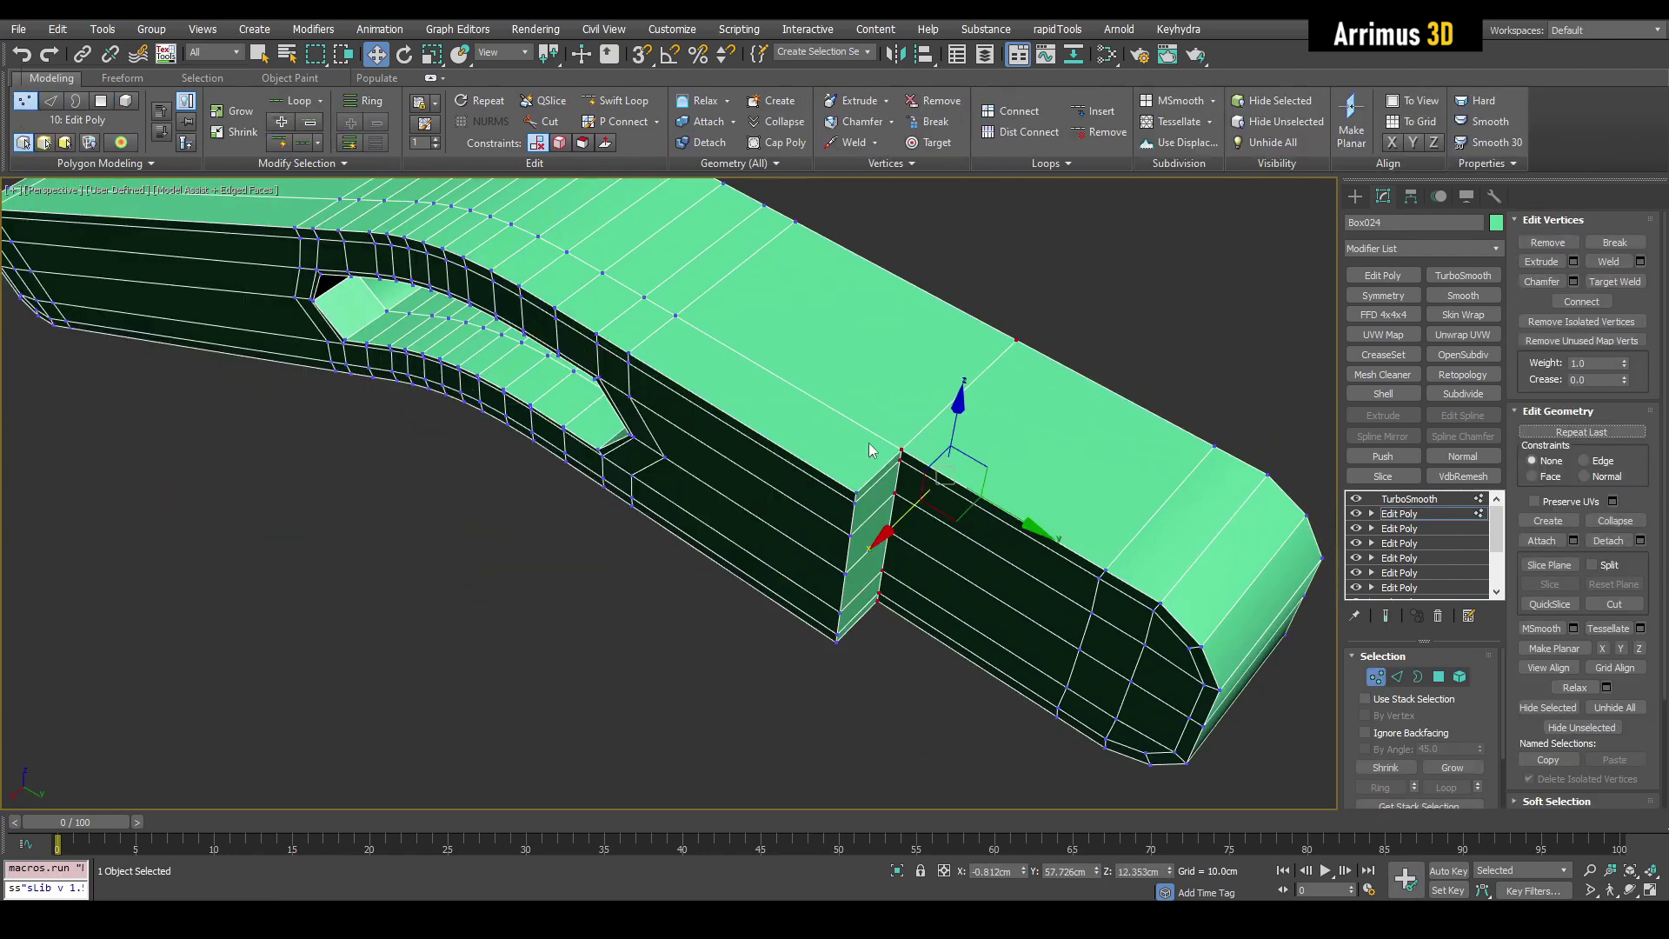
{"action": "key", "text": "alt+1"}
{"action": "left_click", "coordinate": [846, 425]}
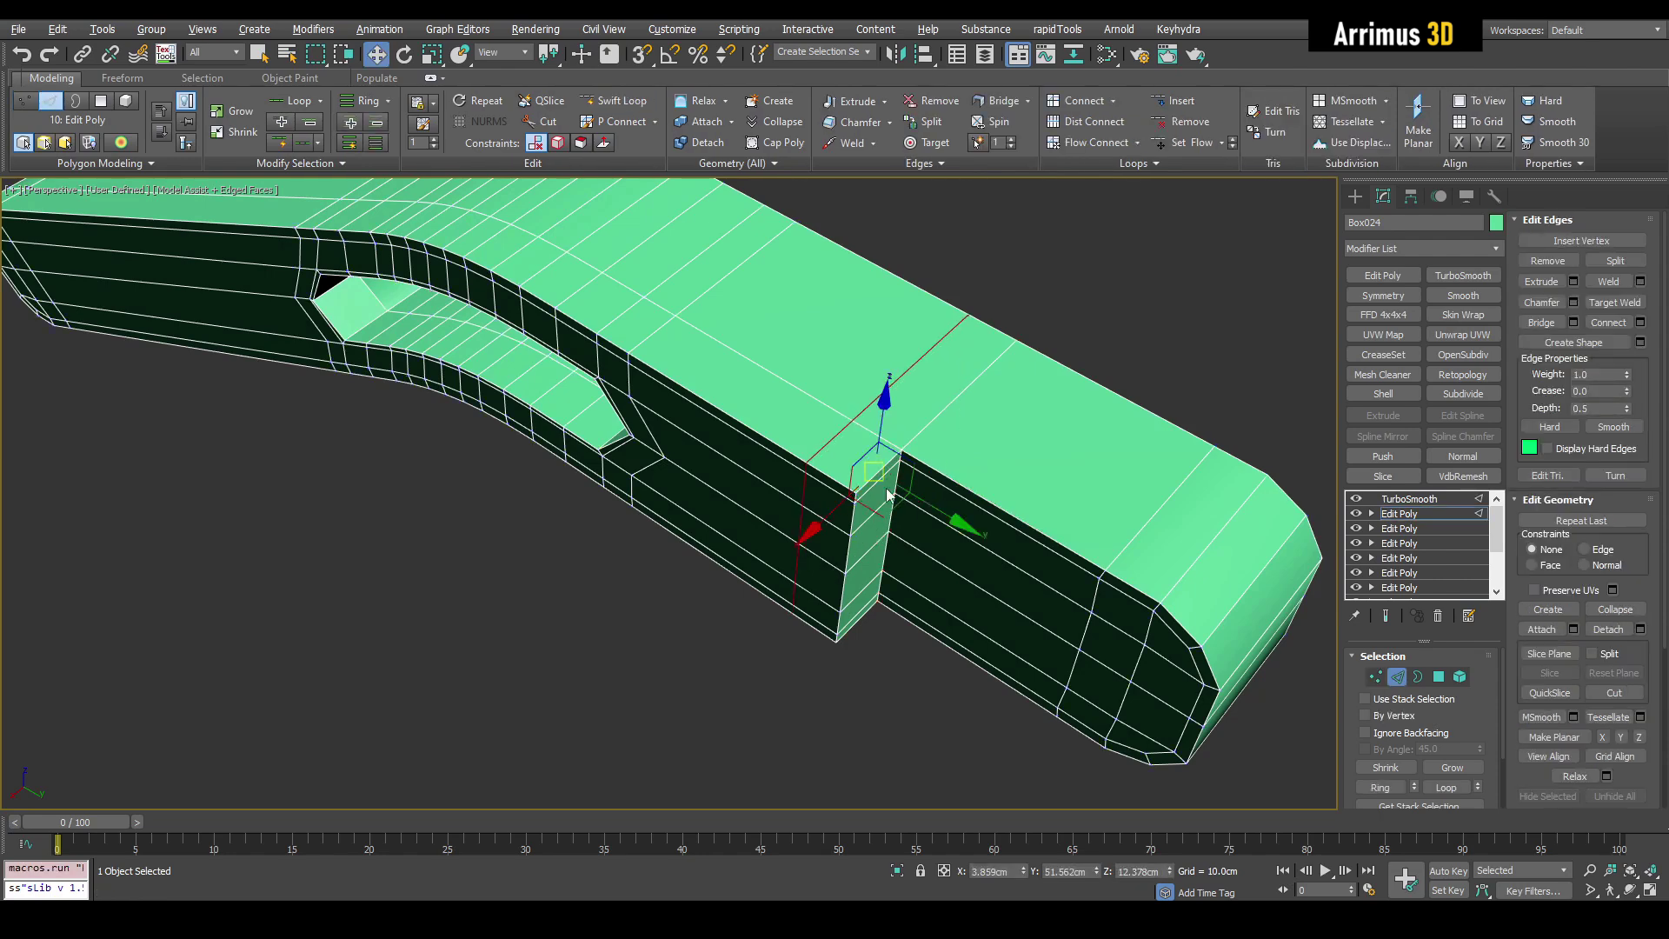
Try Set Flow on the edges of the step's outer corner
{"action": "key", "text": "q"}
{"action": "key", "text": "z"}
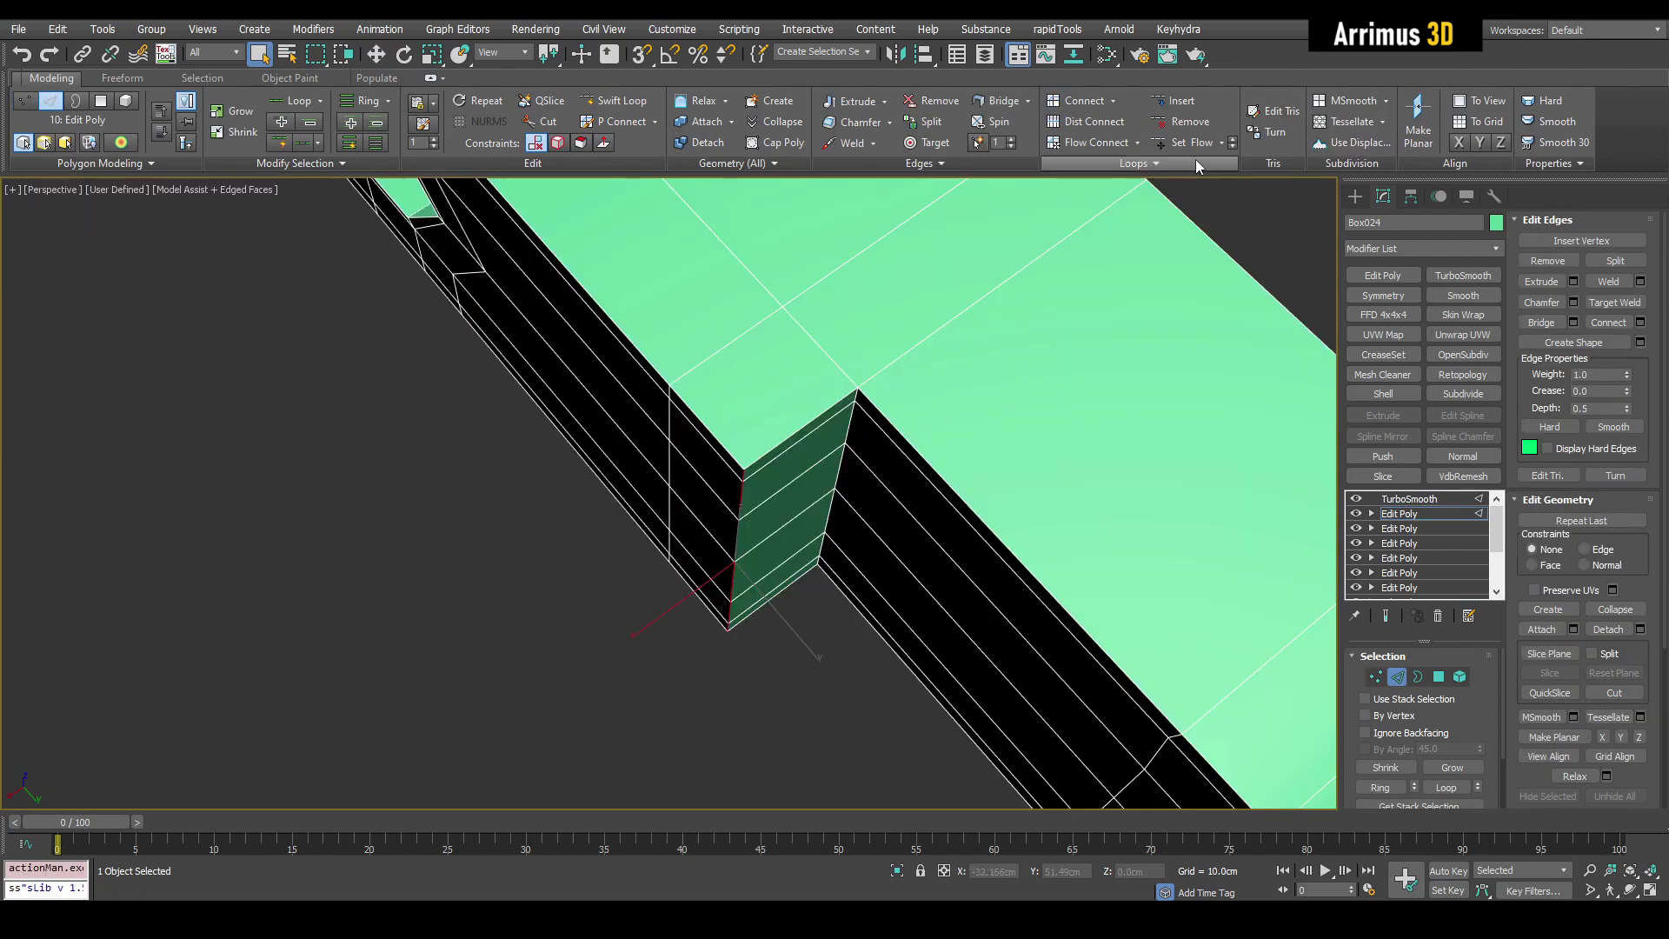
{"action": "left_click", "coordinate": [1192, 148]}
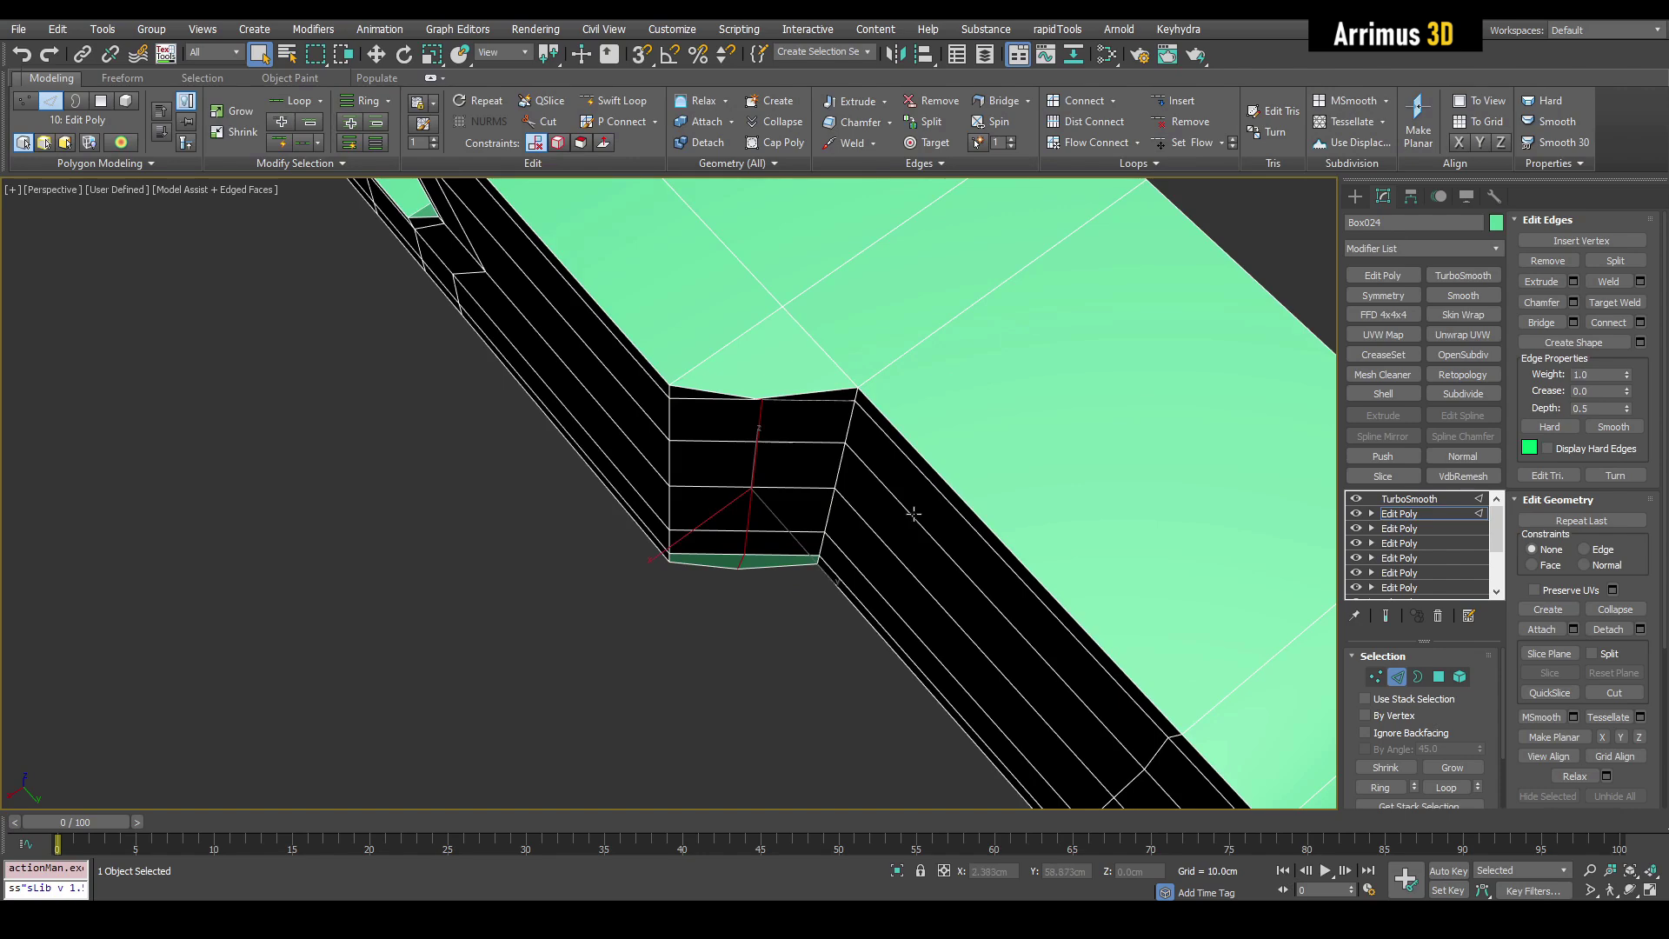
{"action": "key", "text": "ctrl+z"}
Move the step's outer corner edges inward into a slanted transition and insert supporting Swift Loops on both sides of the step
{"action": "middle_click_drag", "start_coordinate": [925, 510], "coordinate": [713, 602], "text": "alt"}
{"action": "key", "text": "w"}
{"action": "left_click_drag", "start_coordinate": [702, 626], "coordinate": [738, 581]}
{"action": "middle_click_drag", "start_coordinate": [739, 582], "coordinate": [799, 488], "text": "alt"}
{"action": "key", "text": "alt+s"}
{"action": "left_click", "coordinate": [837, 477]}
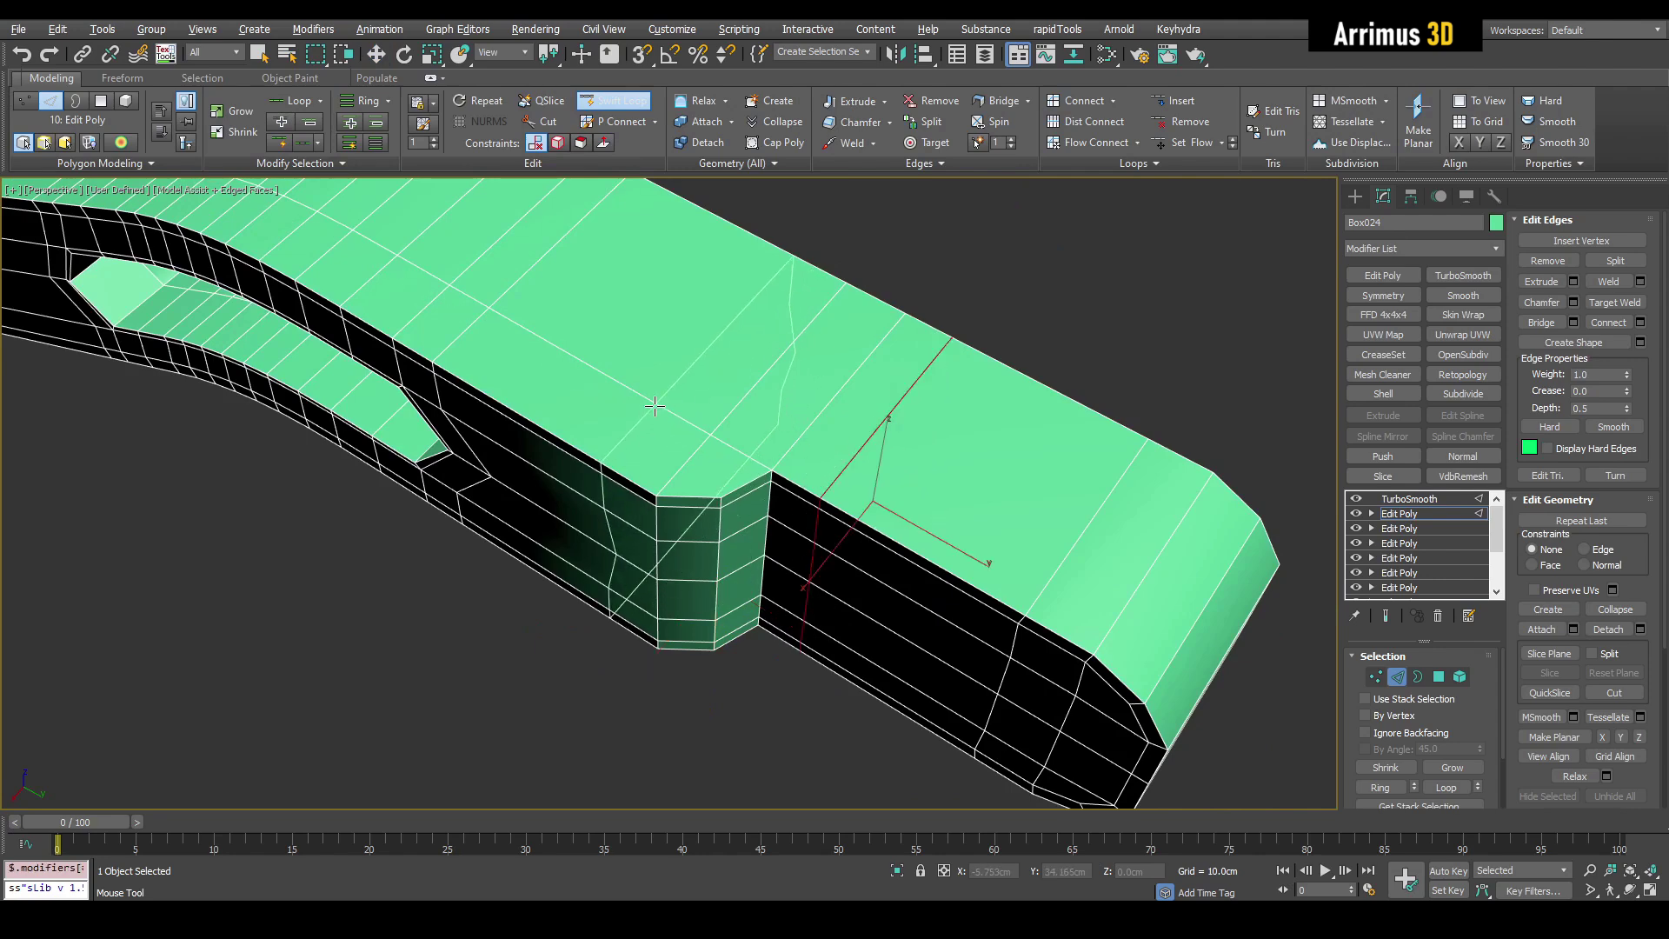
{"action": "left_click", "coordinate": [663, 406]}
Inspect the smoothed step from several angles without edges, and return to the edged view
{"action": "key", "text": "q"}
{"action": "middle_click_drag", "start_coordinate": [720, 428], "coordinate": [771, 415], "text": "alt"}
{"action": "key", "text": "grave"}
{"action": "key", "text": "F4"}
{"action": "left_click", "coordinate": [779, 693]}
{"action": "scroll", "coordinate": [777, 687], "scroll_direction": "down", "scroll_amount": 3}
{"action": "middle_click_drag", "start_coordinate": [774, 682], "coordinate": [691, 679], "text": "alt"}
{"action": "scroll", "coordinate": [668, 622], "scroll_direction": "up", "scroll_amount": 4}
{"action": "key", "text": "grave"}
{"action": "key", "text": "F4"}
{"action": "scroll", "coordinate": [708, 515], "scroll_direction": "down", "scroll_amount": 3}
Select the polygons along the bar's rim and inset them slightly
{"action": "key", "text": "4"}
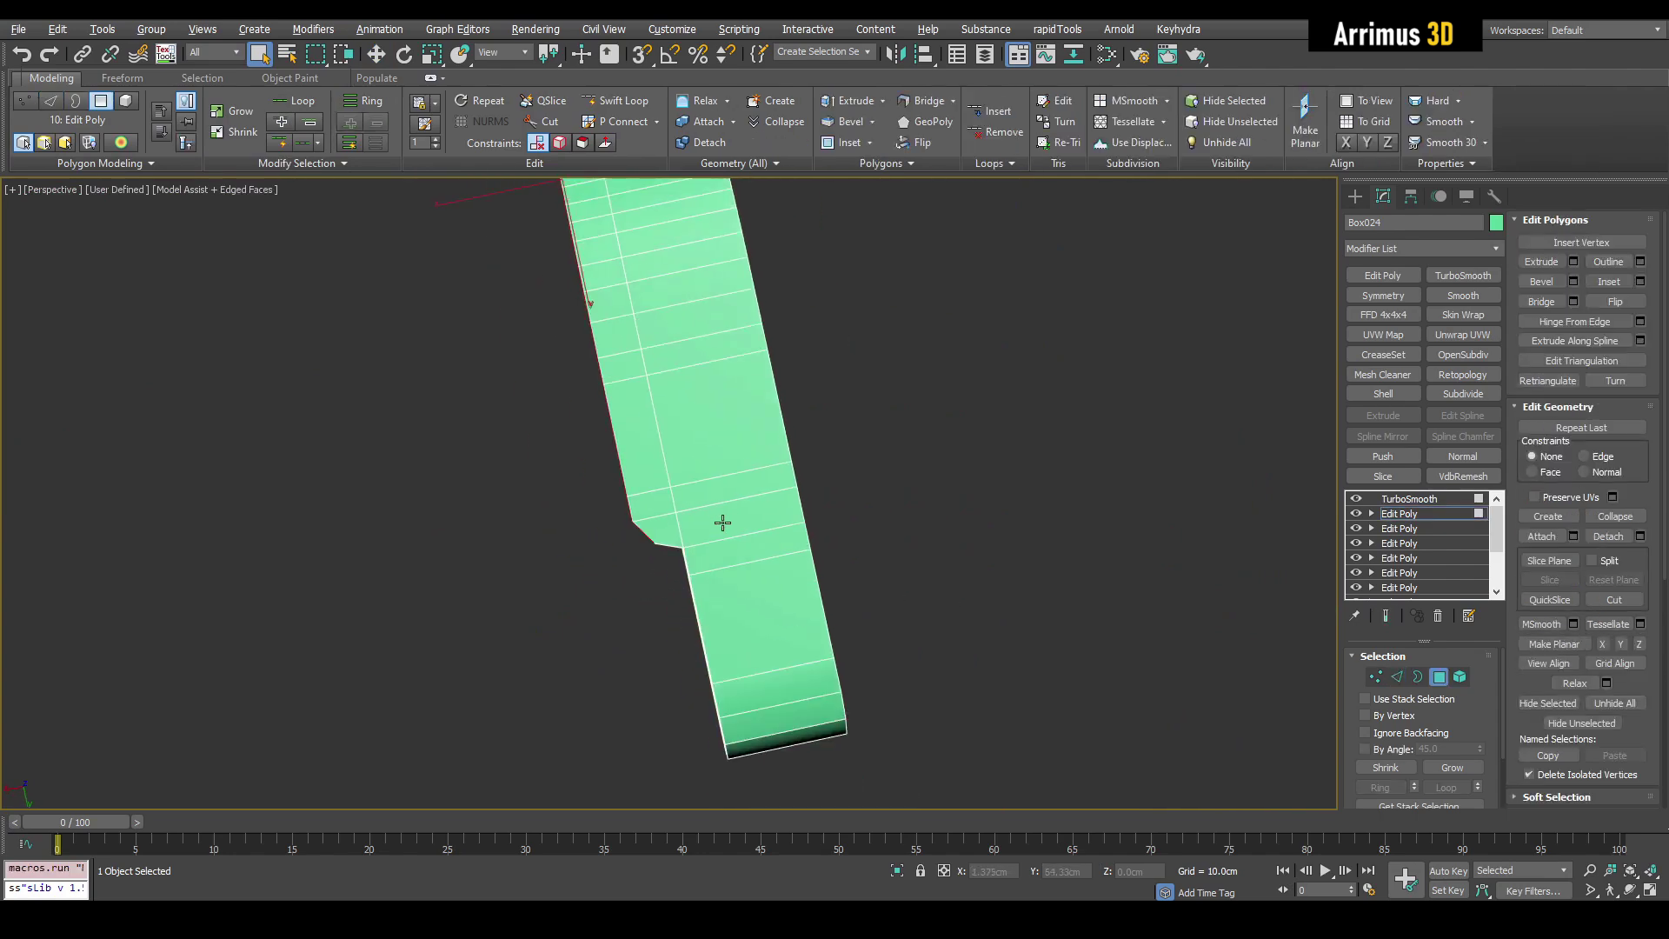
{"action": "key", "text": "ctrl+a"}
{"action": "middle_click_drag", "start_coordinate": [709, 517], "coordinate": [694, 478], "text": "alt"}
{"action": "key", "text": "i"}
{"action": "left_click_drag", "start_coordinate": [696, 483], "coordinate": [700, 479]}
Bevel the rim polygons inward by Local Normal, apply a second bevel with zero height and a reduced outline, and preview the groove
{"action": "key", "text": "shift+e"}
{"action": "key", "text": "4"}
{"action": "scroll", "coordinate": [783, 476], "scroll_direction": "up", "scroll_amount": 3}
{"action": "key", "text": "shift+b"}
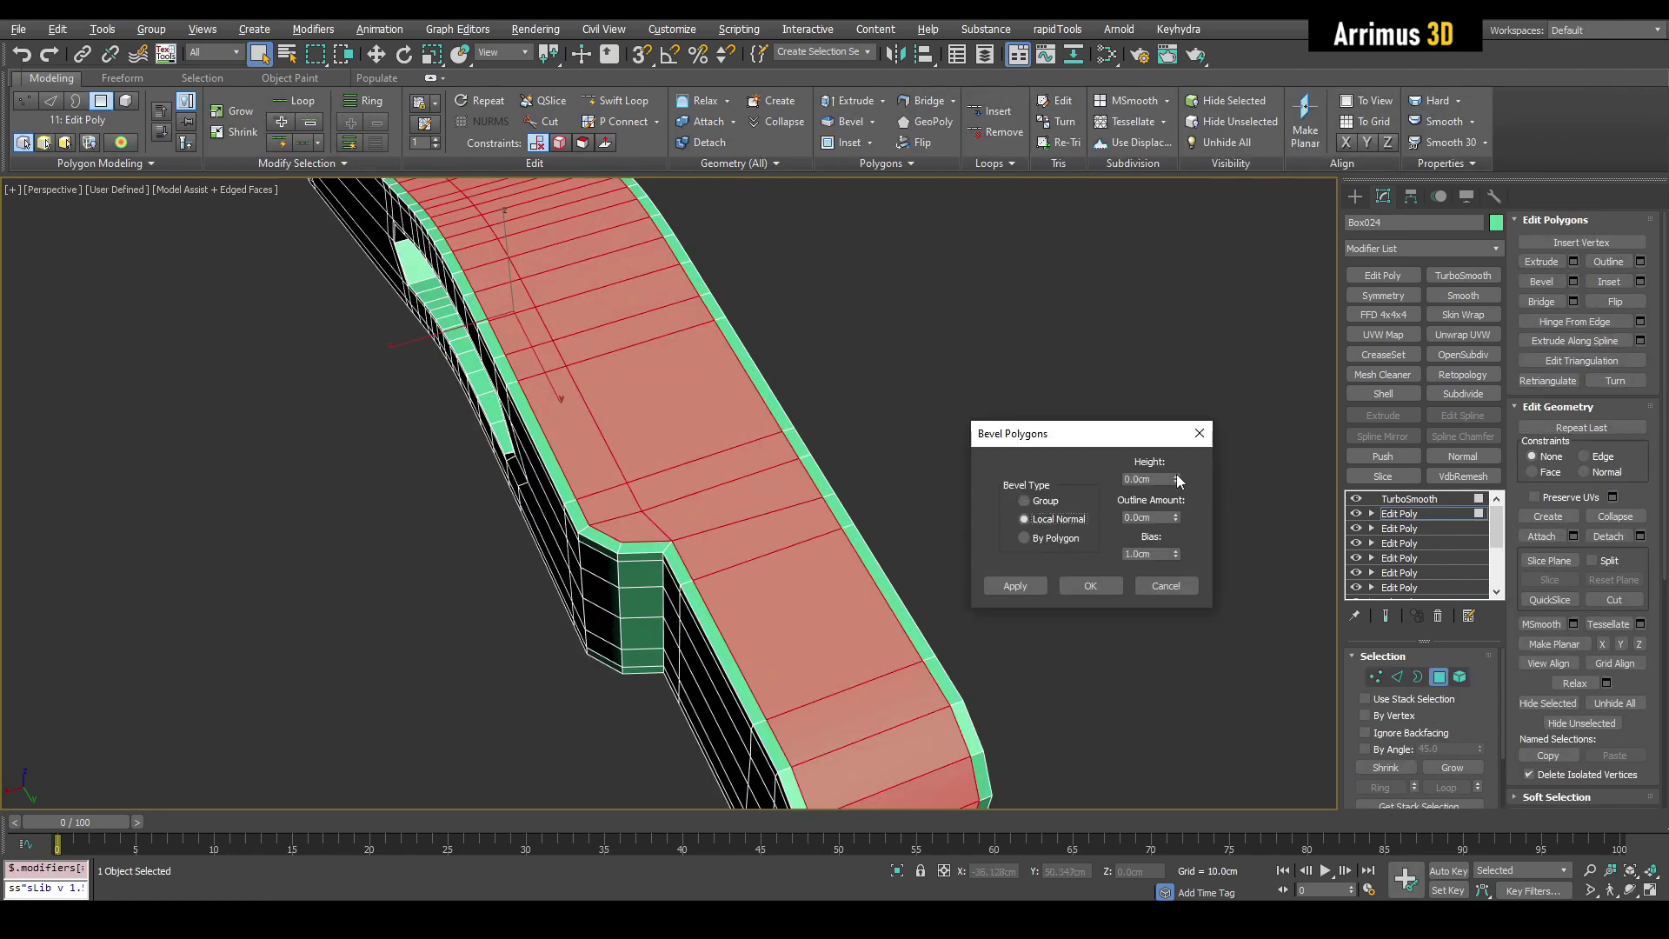
{"action": "left_click_drag", "start_coordinate": [1180, 482], "coordinate": [1163, 653]}
{"action": "left_click", "coordinate": [1016, 586]}
{"action": "right_click", "coordinate": [1176, 481]}
{"action": "left_click_drag", "start_coordinate": [1177, 519], "coordinate": [1181, 608]}
{"action": "left_click", "coordinate": [1092, 586]}
{"action": "key", "text": "4"}
{"action": "key", "text": "F4"}
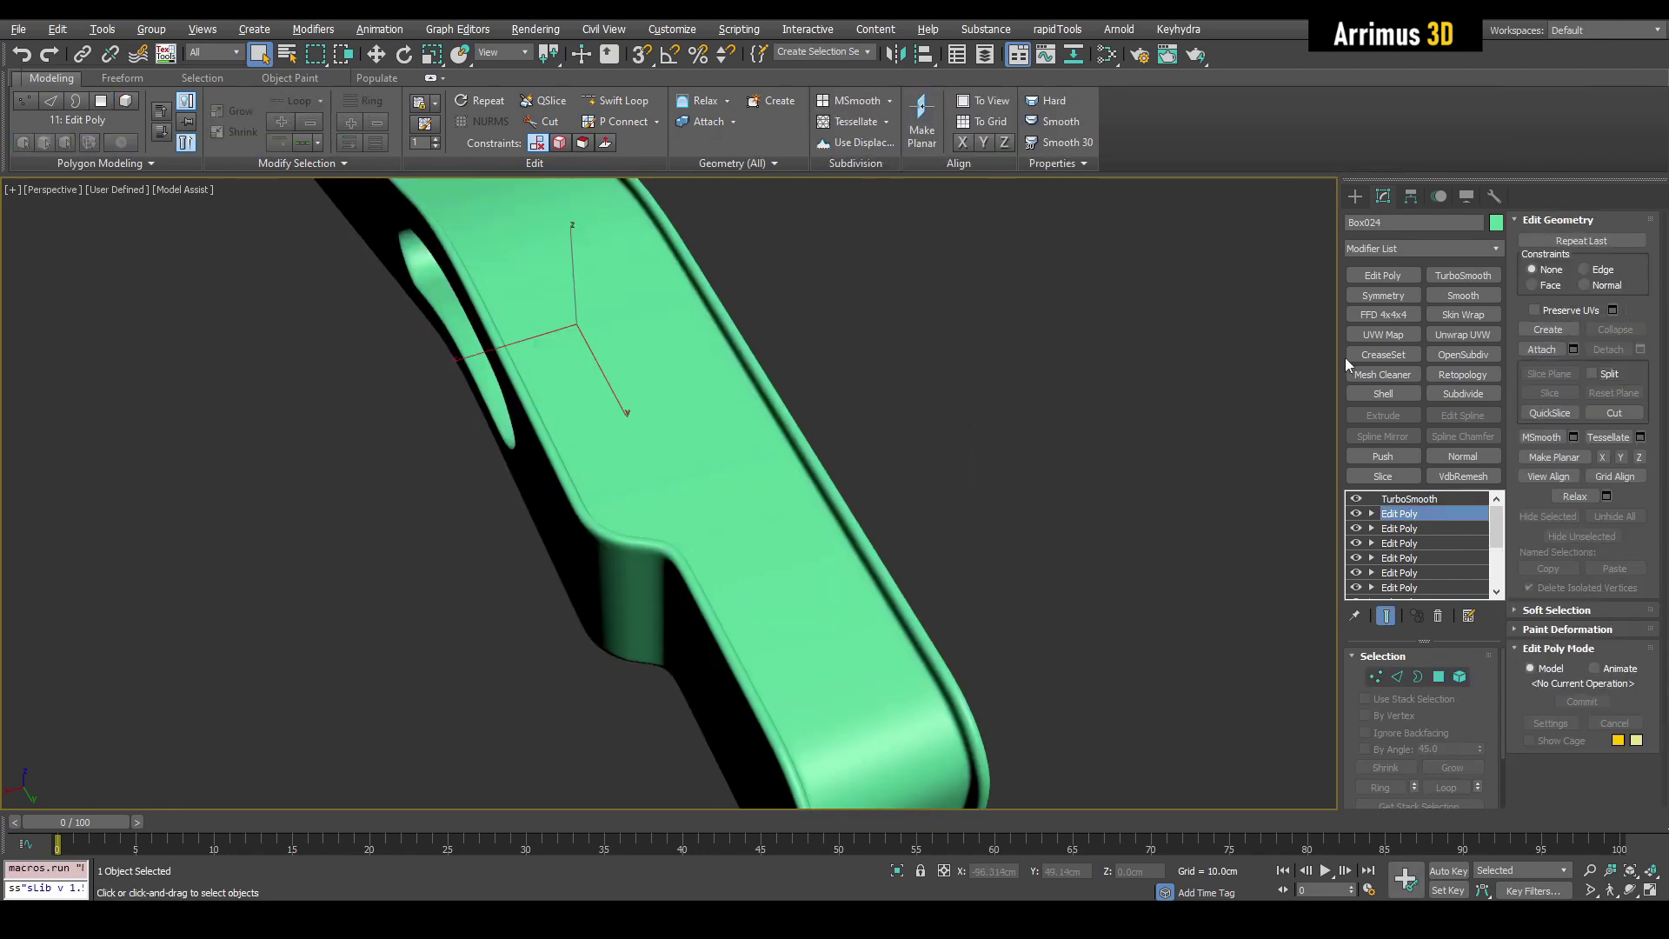
Apply a Symmetry modifier to mirror the step to the bar's opposite side, and inspect the smoothed result
{"action": "left_click", "coordinate": [1369, 297]}
{"action": "middle_click_drag", "start_coordinate": [1087, 417], "coordinate": [897, 454], "text": "alt"}
{"action": "scroll", "coordinate": [899, 457], "scroll_direction": "down", "scroll_amount": 4}
{"action": "middle_click_drag", "start_coordinate": [946, 529], "coordinate": [678, 511], "text": "alt"}
{"action": "key", "text": "F4"}
{"action": "key", "text": "F4"}
{"action": "key", "text": "F4"}
{"action": "key", "text": "F4"}
{"action": "middle_click_drag", "start_coordinate": [1129, 379], "coordinate": [1063, 352], "text": "alt"}
{"action": "key", "text": "F4"}
In the Edit Poly below Symmetry, select the two middle polygons on the recessed end section's side
{"action": "left_click", "coordinate": [1406, 527]}
{"action": "scroll", "coordinate": [942, 372], "scroll_direction": "up", "scroll_amount": 5}
{"action": "left_click", "coordinate": [920, 380]}
{"action": "key", "text": "z"}
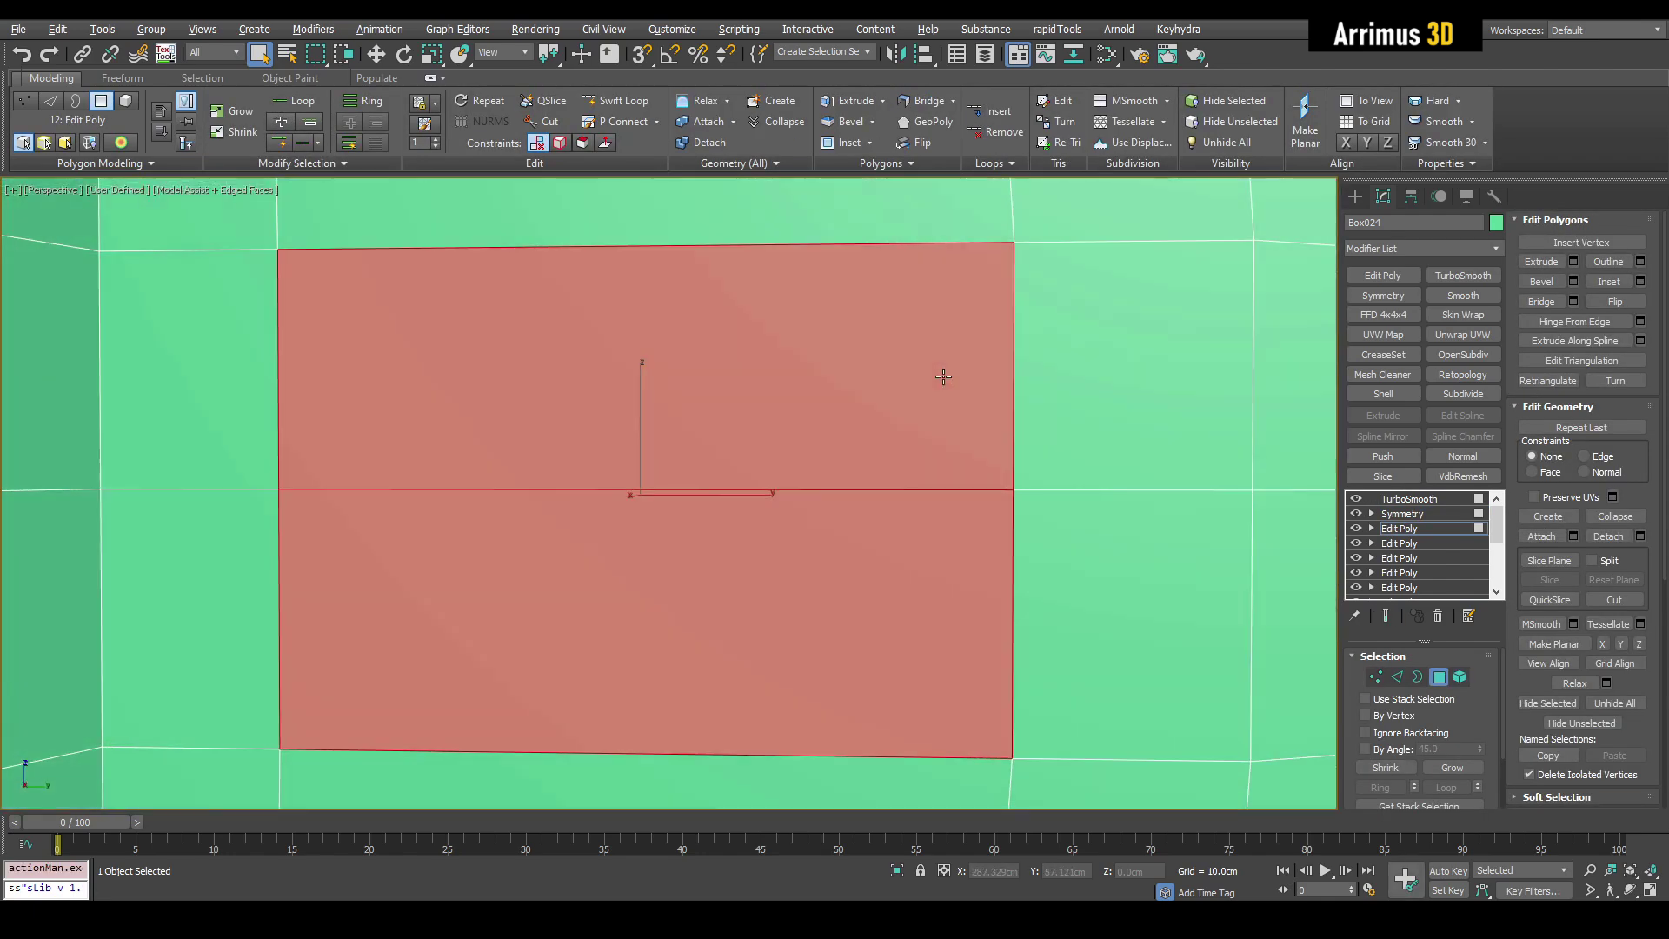
Try bridging the selected end-section polygons without an inset
{"action": "scroll", "coordinate": [944, 377], "scroll_direction": "down", "scroll_amount": 2}
{"action": "left_click", "coordinate": [1548, 303]}
{"action": "middle_click_drag", "start_coordinate": [1152, 344], "coordinate": [1066, 365], "text": "alt"}
{"action": "scroll", "coordinate": [1066, 365], "scroll_direction": "down", "scroll_amount": 2}
{"action": "key", "text": "ctrl+z"}
Inset the selected end-section polygons slightly, bridge them through the bar, and preview the smoothed hole
{"action": "key", "text": "shift+i"}
{"action": "left_click_drag", "start_coordinate": [928, 373], "coordinate": [928, 351]}
{"action": "right_click", "coordinate": [928, 351]}
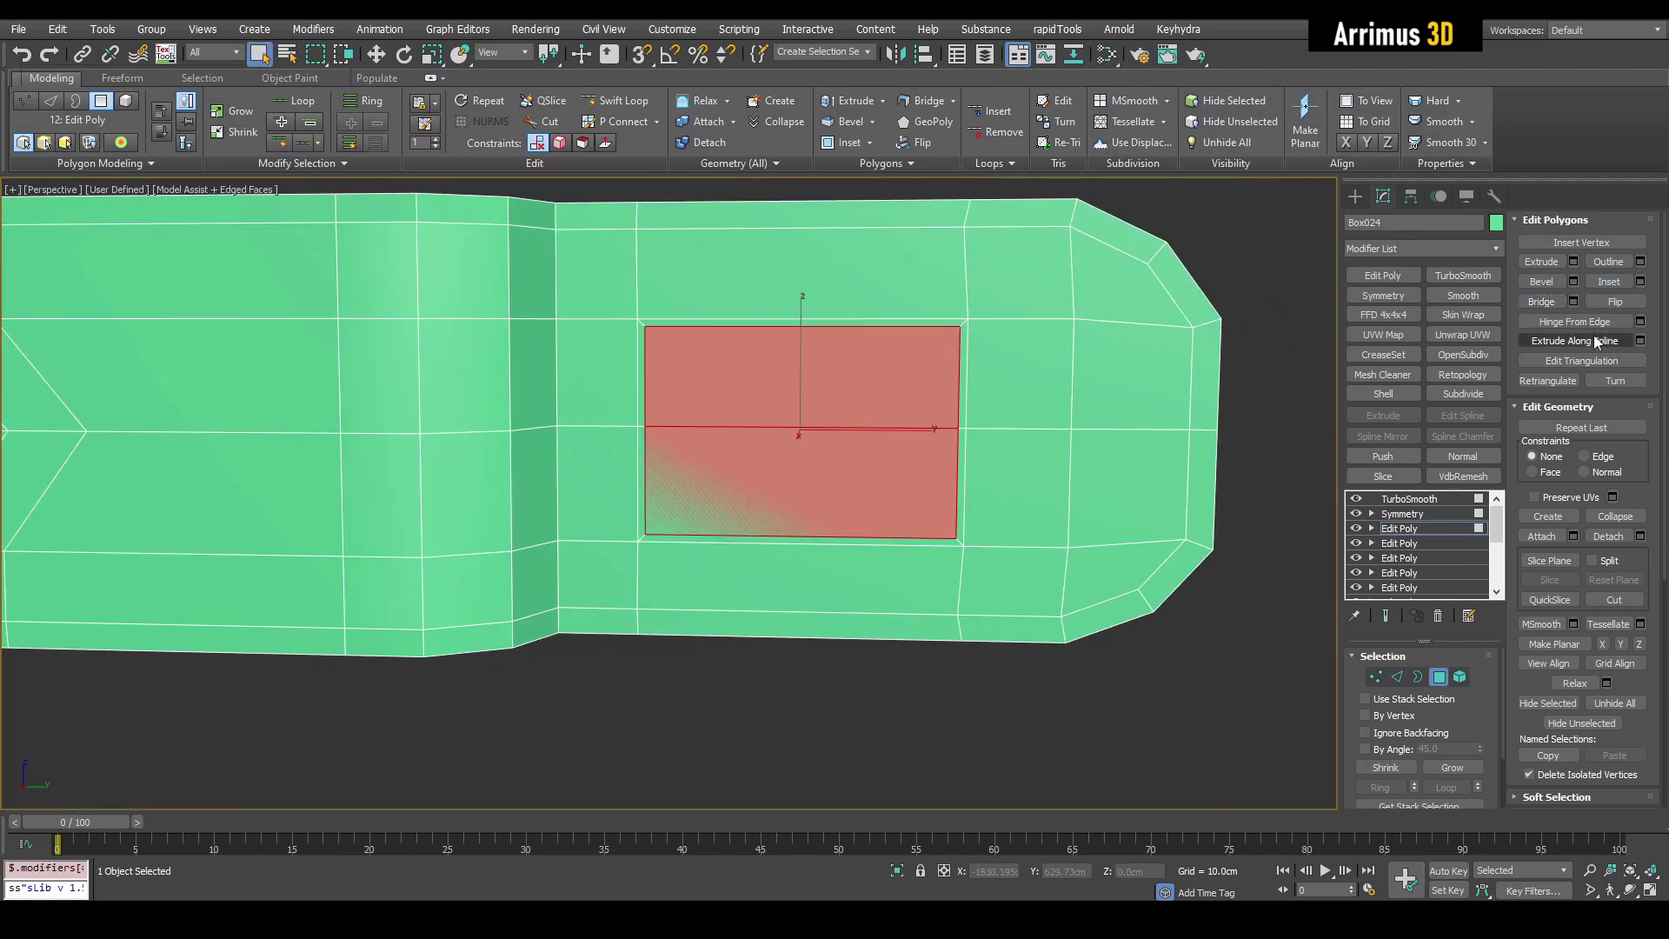
{"action": "left_click", "coordinate": [1550, 302]}
{"action": "key", "text": "shift+e"}
{"action": "key", "text": "F4"}
{"action": "key", "text": "F4"}
{"action": "key", "text": "F4"}
{"action": "middle_click_drag", "start_coordinate": [772, 390], "coordinate": [748, 326]}
{"action": "key", "text": "shift+e"}
{"action": "key", "text": "F4"}
Scale the hole's upper and lower corner vertices to 57% along Y and compare the smoothed result with and without the edit
{"action": "key", "text": "1"}
{"action": "key", "text": "alt+x"}
{"action": "left_click_drag", "start_coordinate": [1049, 357], "coordinate": [1050, 358]}
{"action": "middle_click_drag", "start_coordinate": [703, 457], "coordinate": [758, 364]}
{"action": "left_click_drag", "start_coordinate": [1086, 452], "coordinate": [1086, 452], "text": "ctrl"}
{"action": "key", "text": "alt+x"}
{"action": "key", "text": "r"}
{"action": "middle_click_drag", "start_coordinate": [979, 386], "coordinate": [944, 405]}
{"action": "left_click_drag", "start_coordinate": [947, 357], "coordinate": [919, 355]}
{"action": "key", "text": "F4"}
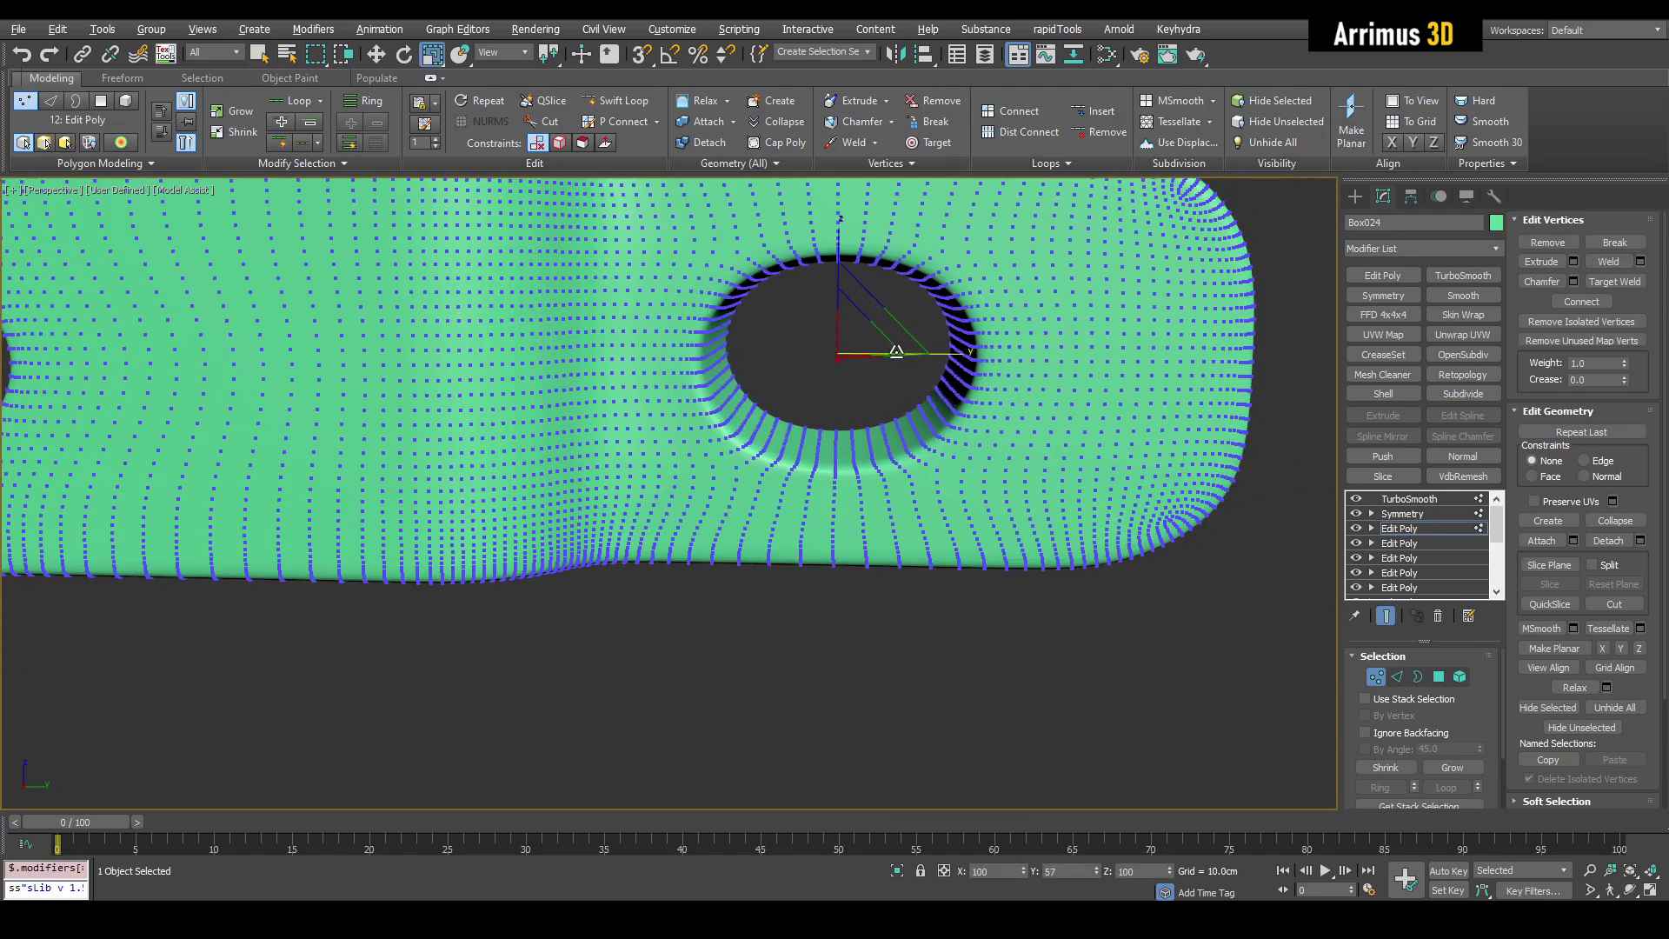
{"action": "middle_click_drag", "start_coordinate": [910, 341], "coordinate": [905, 366]}
{"action": "left_click", "coordinate": [1385, 531]}
{"action": "left_click", "coordinate": [1354, 527]}
{"action": "left_click", "coordinate": [1355, 527]}
{"action": "left_click", "coordinate": [1355, 528]}
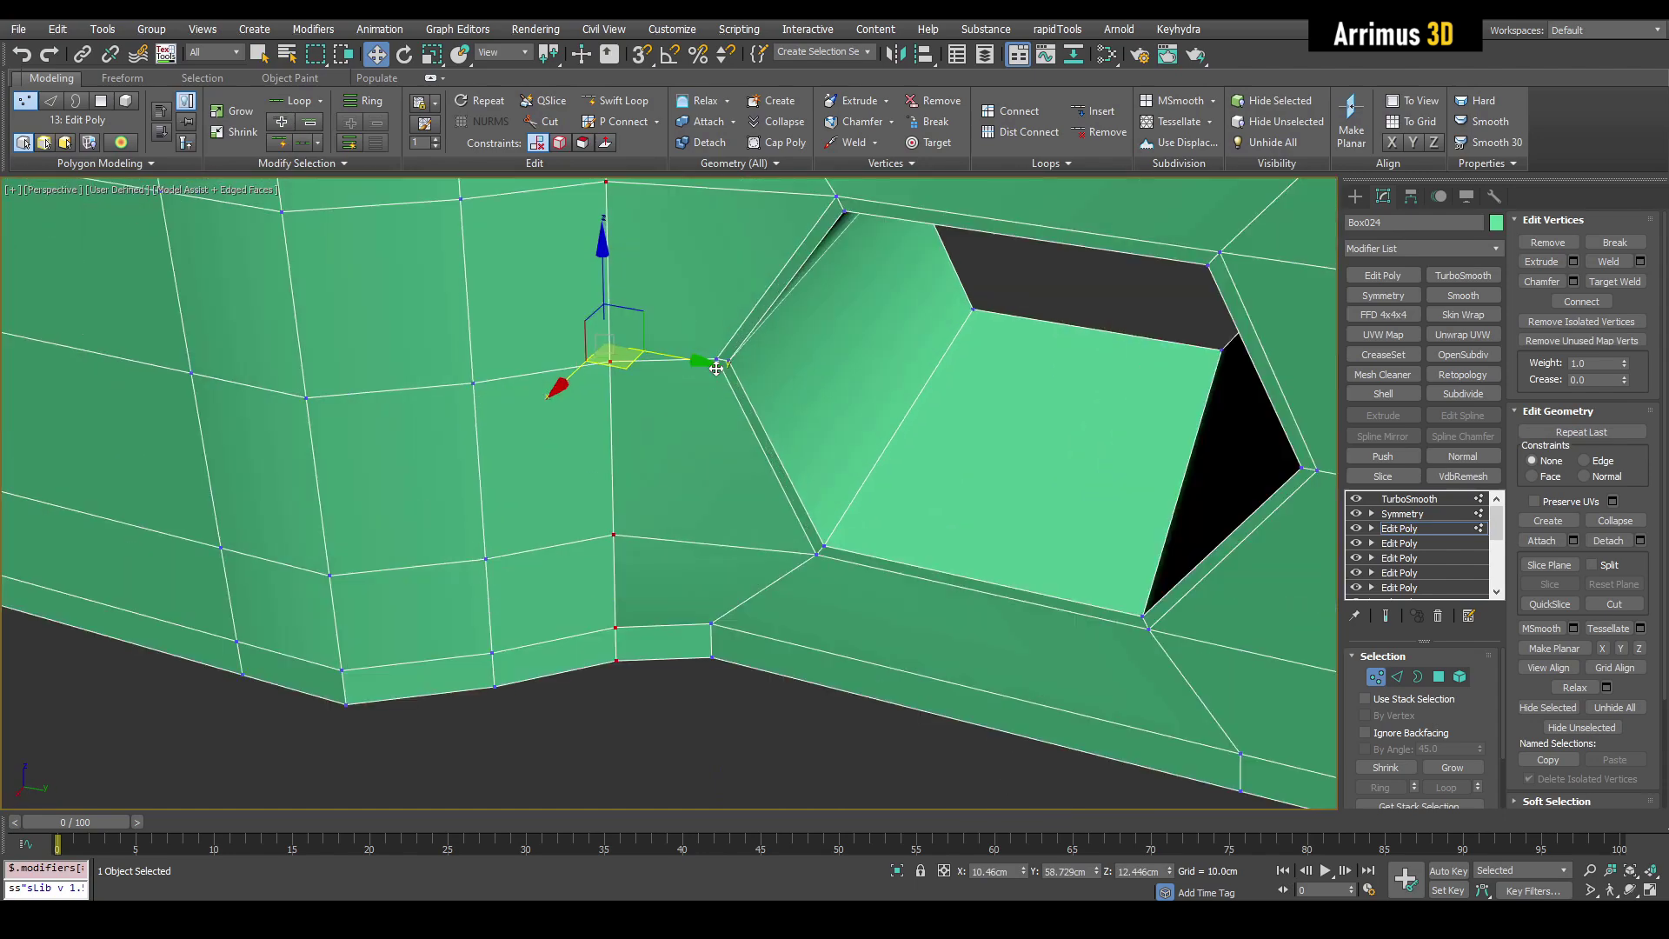
Undo the last vertex edit, insert a Swift Loop between the step and the hole, and shift it slightly toward the step
{"action": "key", "text": "ctrl+z"}
{"action": "scroll", "coordinate": [719, 387], "scroll_direction": "down", "scroll_amount": 3}
{"action": "left_click", "coordinate": [726, 436]}
{"action": "middle_click_drag", "start_coordinate": [719, 387], "coordinate": [753, 444], "text": "alt"}
{"action": "key", "text": "q"}
{"action": "scroll", "coordinate": [752, 435], "scroll_direction": "down", "scroll_amount": 2}
{"action": "key", "text": "alt+1"}
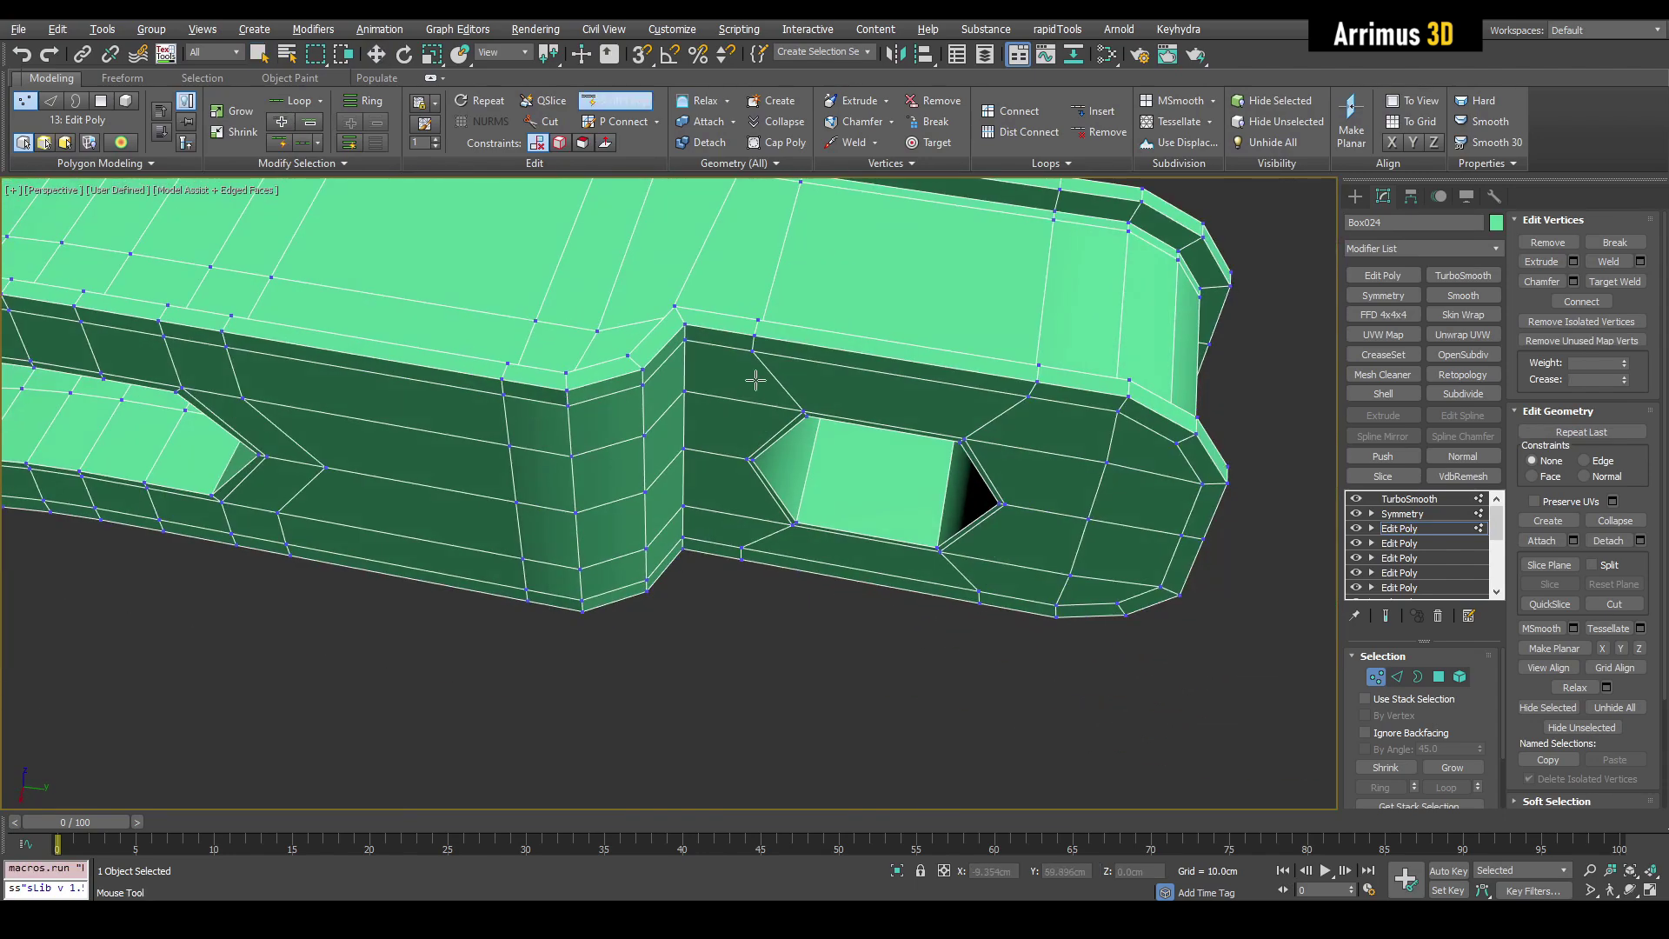
{"action": "left_click", "coordinate": [746, 376]}
{"action": "right_click", "coordinate": [789, 382]}
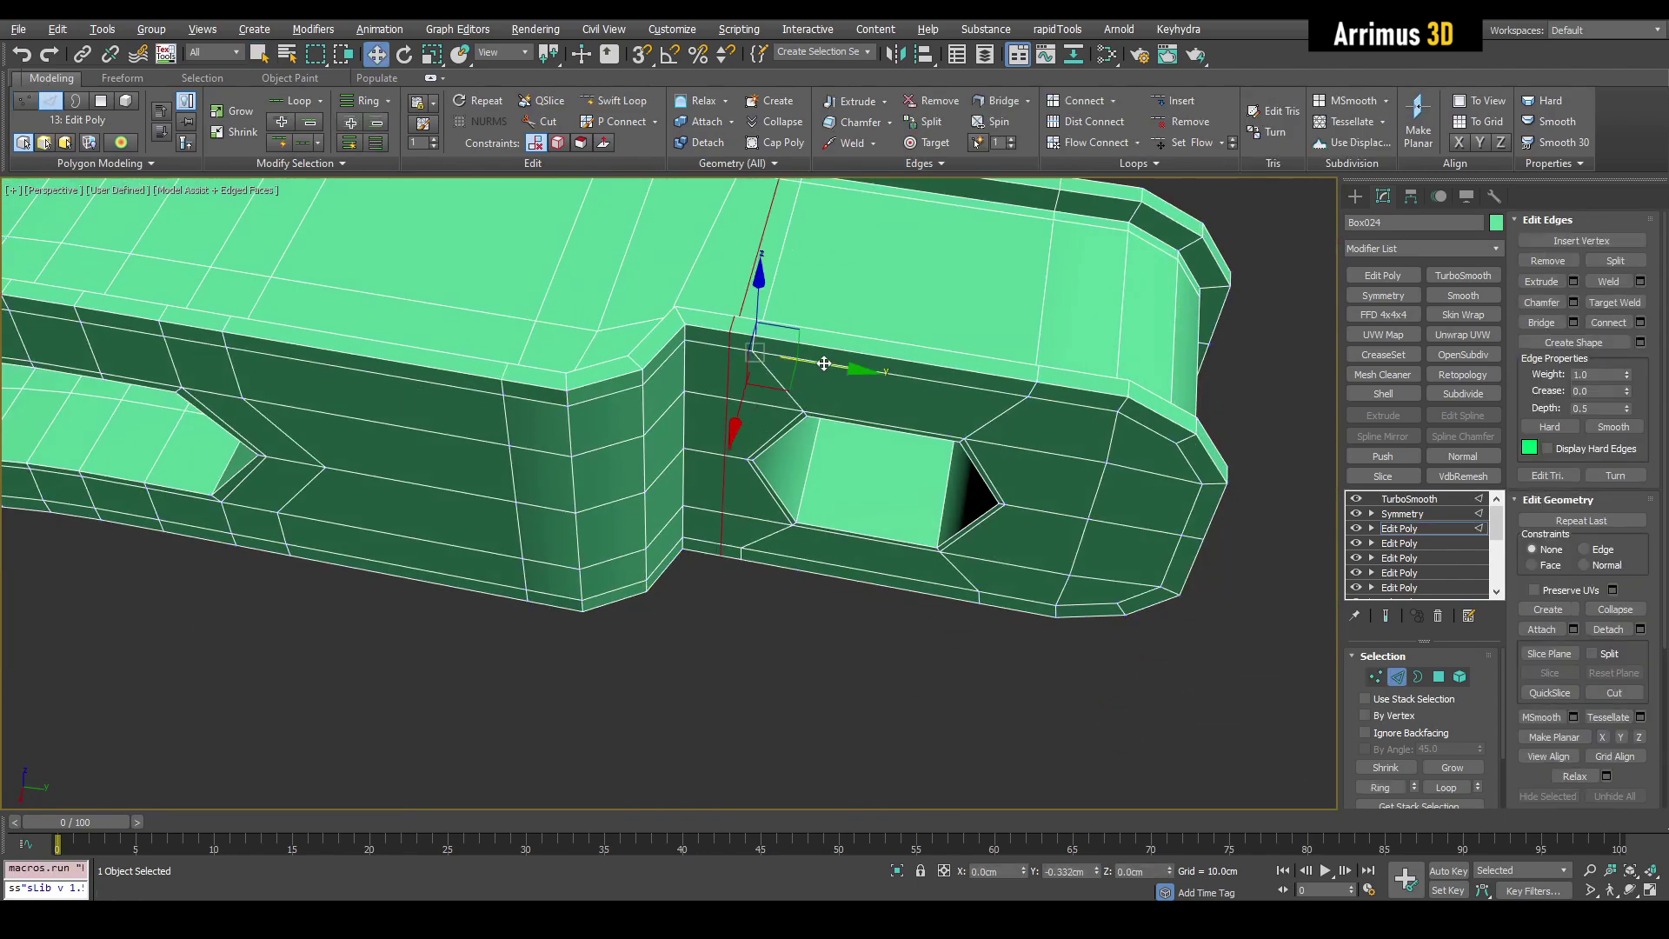
Move the edges at the step's inner corner outward to soften the transition, and preview the smoothed surface without edges
{"action": "key", "text": "q"}
{"action": "middle_click_drag", "start_coordinate": [690, 358], "coordinate": [592, 429], "text": "alt"}
{"action": "key", "text": "w"}
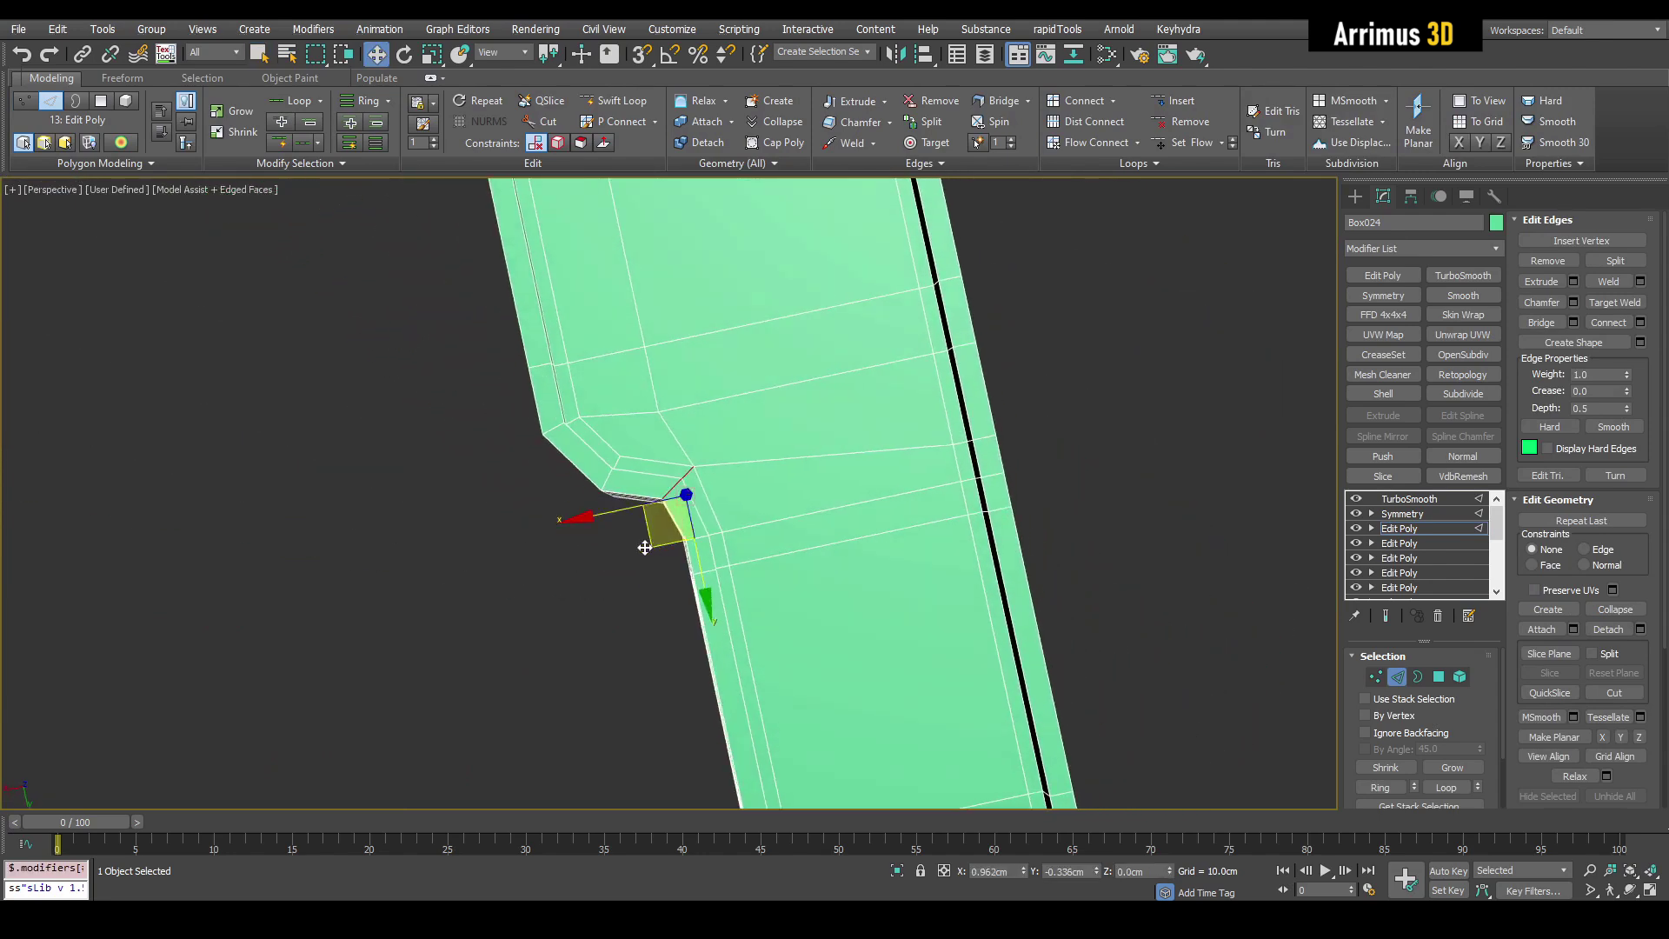
{"action": "left_click_drag", "start_coordinate": [641, 550], "coordinate": [645, 556]}
{"action": "key", "text": "F2"}
{"action": "key", "text": "F4"}
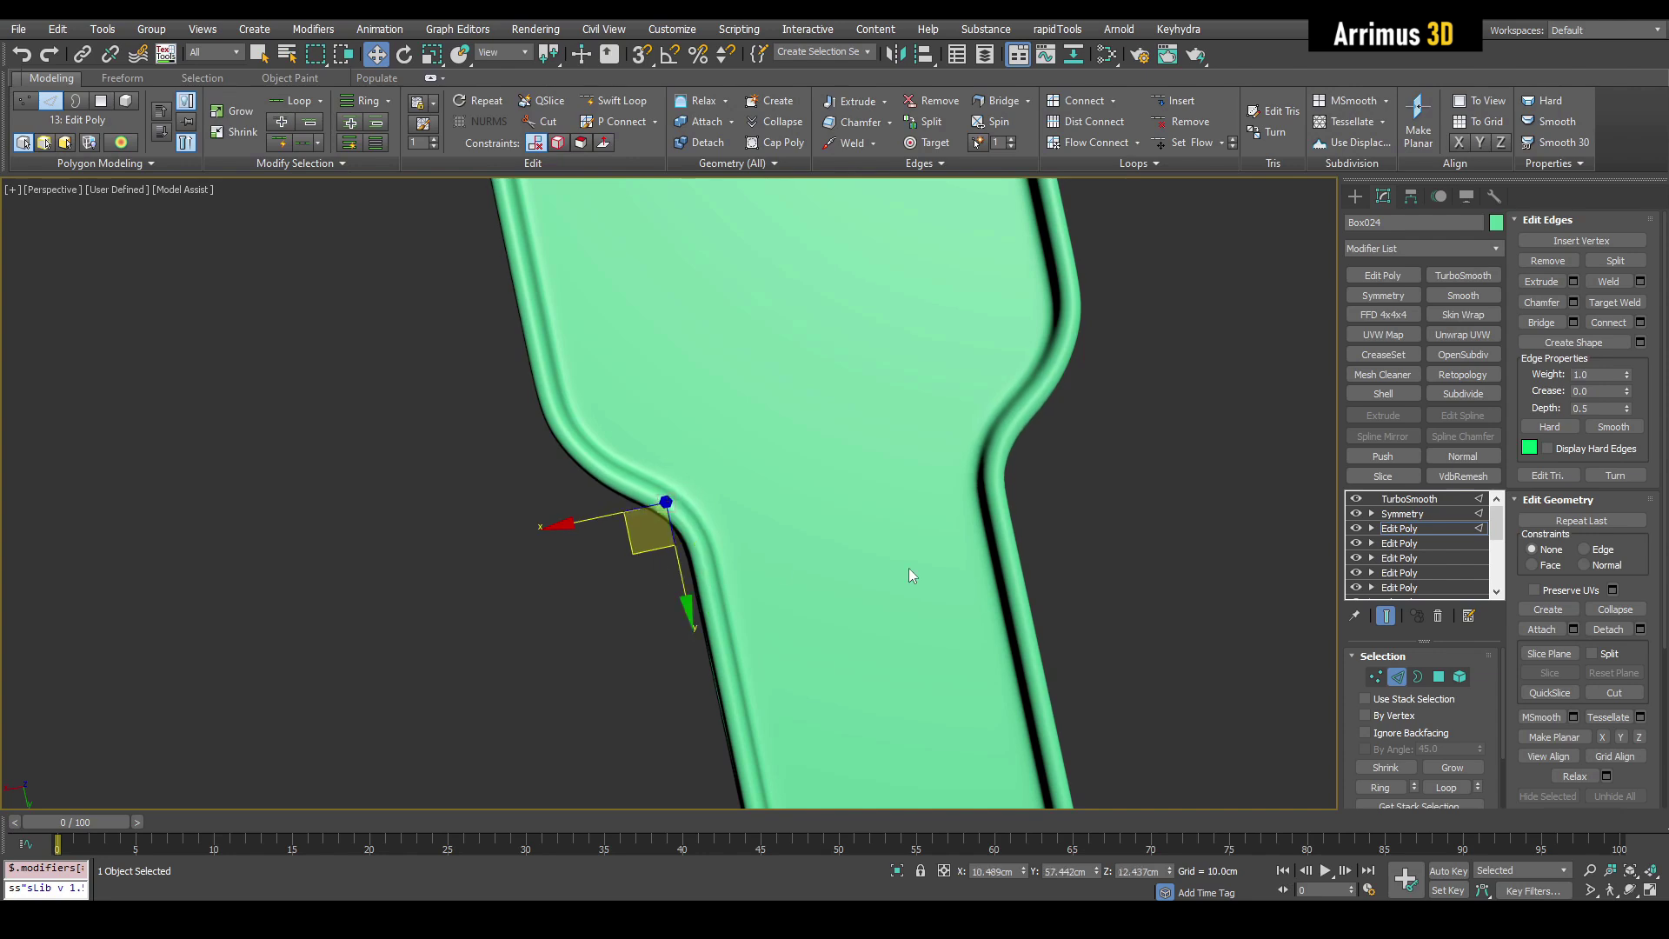
Compare the smoothed bar with and without the last Edit Poly's changes, and inspect the finished shape
{"action": "left_click", "coordinate": [1367, 528]}
{"action": "key", "text": "q"}
{"action": "left_click", "coordinate": [1353, 529]}
{"action": "left_click", "coordinate": [1353, 530]}
{"action": "left_click", "coordinate": [1353, 529]}
{"action": "left_click", "coordinate": [1353, 529]}
{"action": "middle_click_drag", "start_coordinate": [787, 513], "coordinate": [864, 429], "text": "alt"}
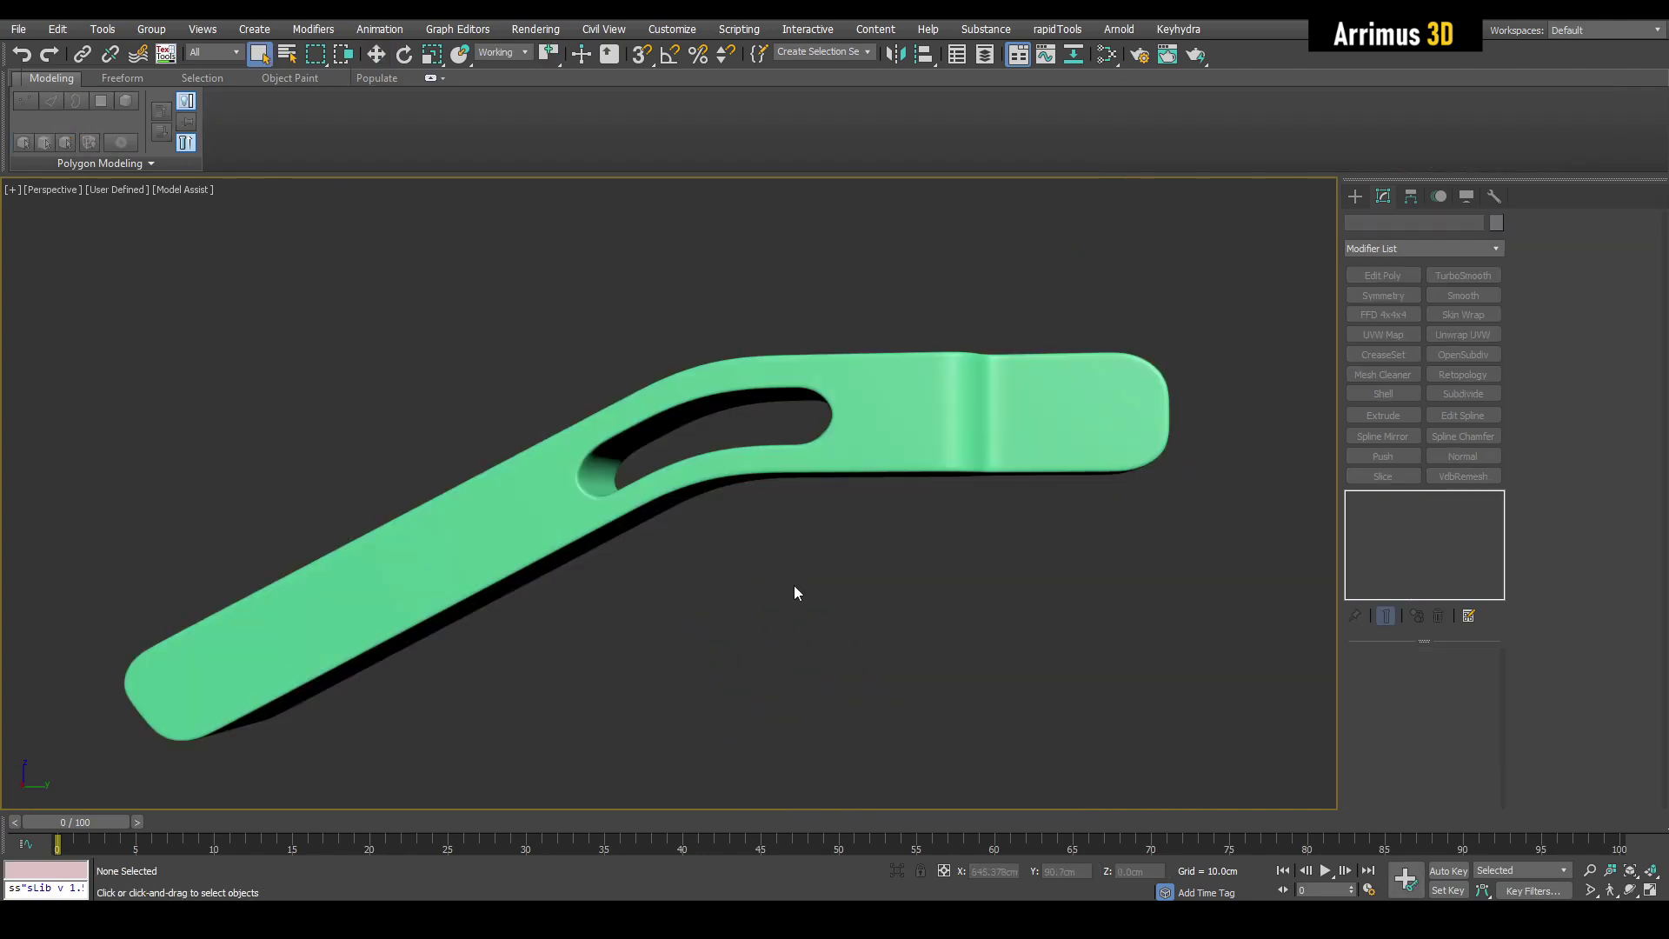